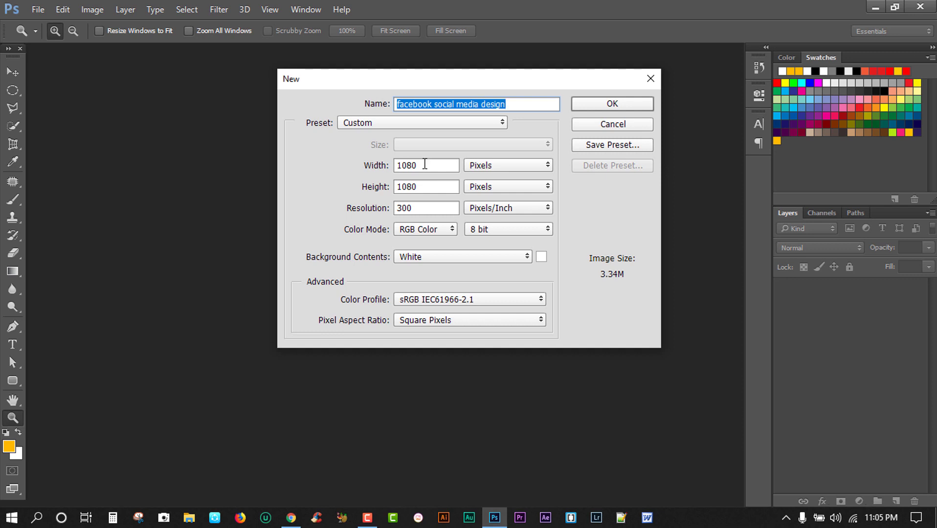
# Step: Create a 1080 x 1080 pixel document named facebook social media design at 300 pixels/inch, RGB Color, with a white background
pyautogui.click(425, 165)
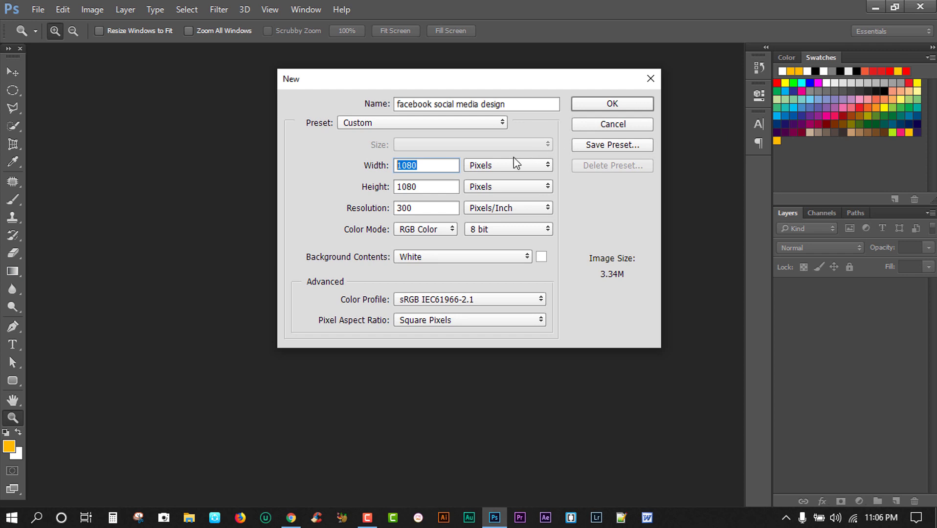
pyautogui.press('Tab')
pyautogui.press('Tab')
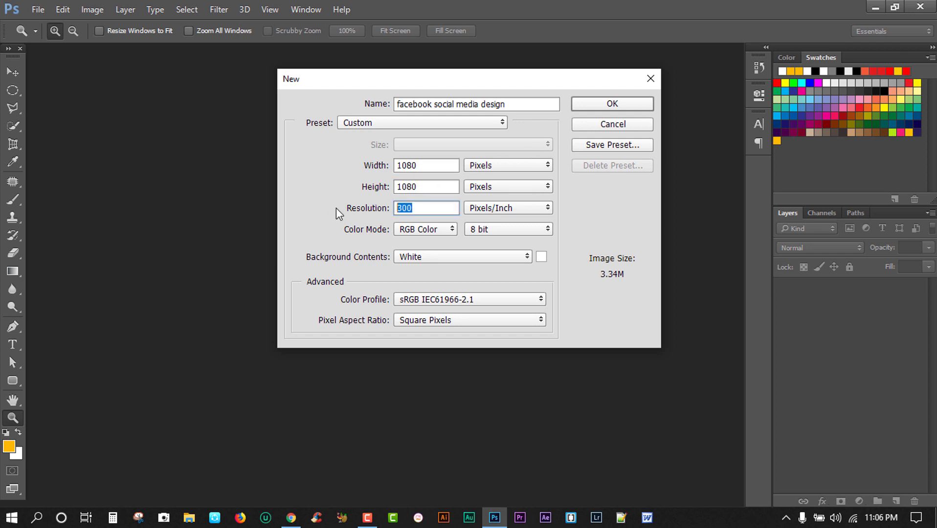
pyautogui.click(426, 228)
pyautogui.click(420, 263)
pyautogui.click(598, 105)
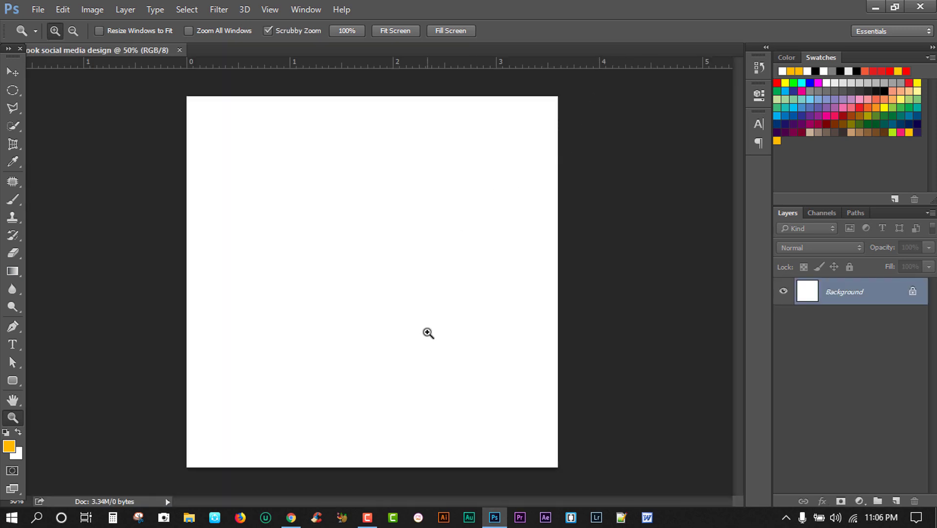
# Step: Draw a yellow-orange rectangle of about 1082 x 1084 px covering the whole canvas with the Rectangle tool
pyautogui.moveTo(393, 285); pyautogui.dragTo(406, 295)
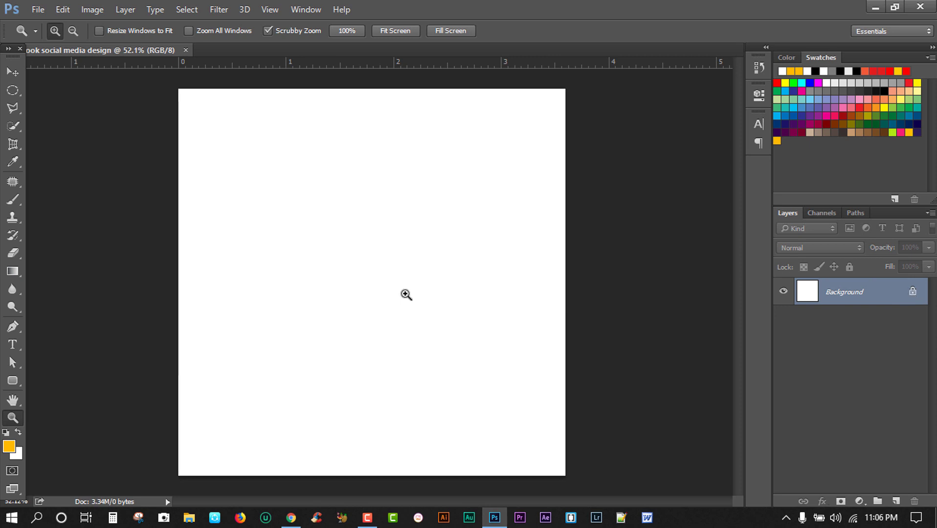
pyautogui.click(11, 384)
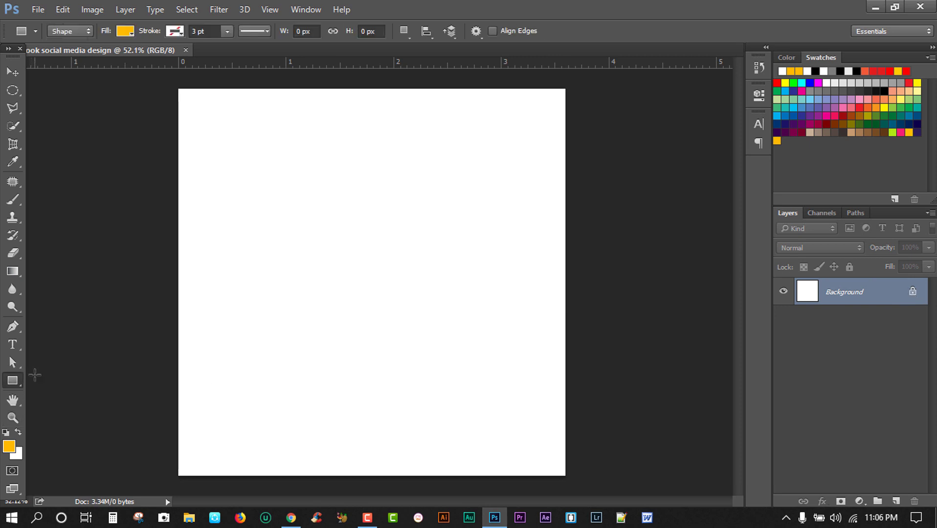
pyautogui.rightClick(12, 382)
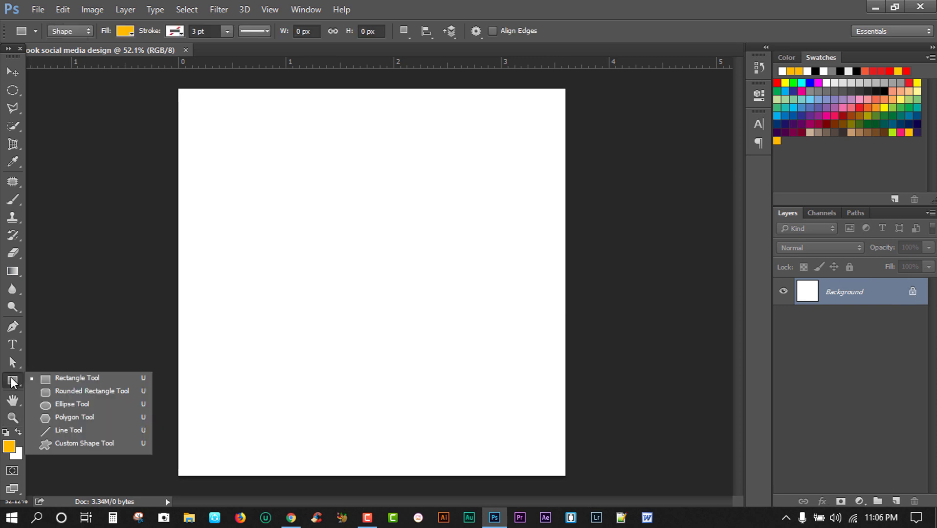
pyautogui.click(38, 380)
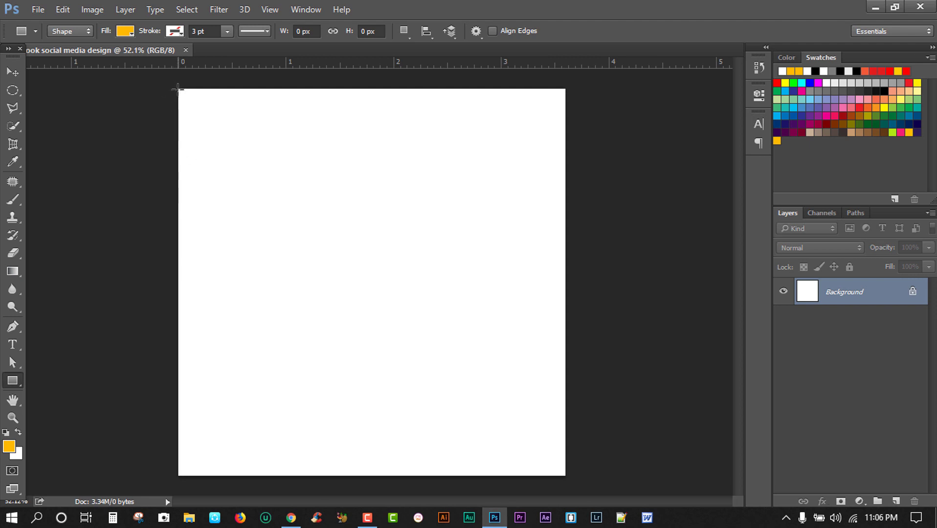
pyautogui.moveTo(177, 87); pyautogui.dragTo(566, 475)
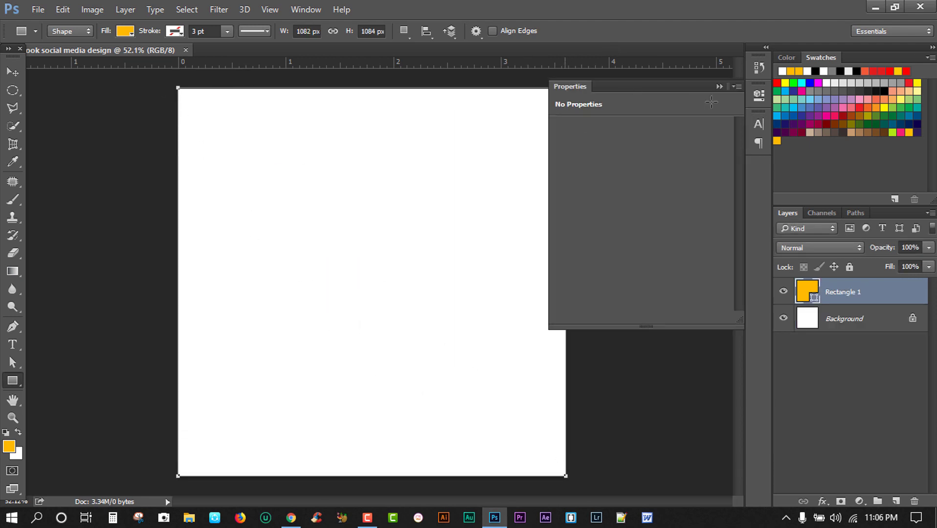
pyautogui.click(720, 86)
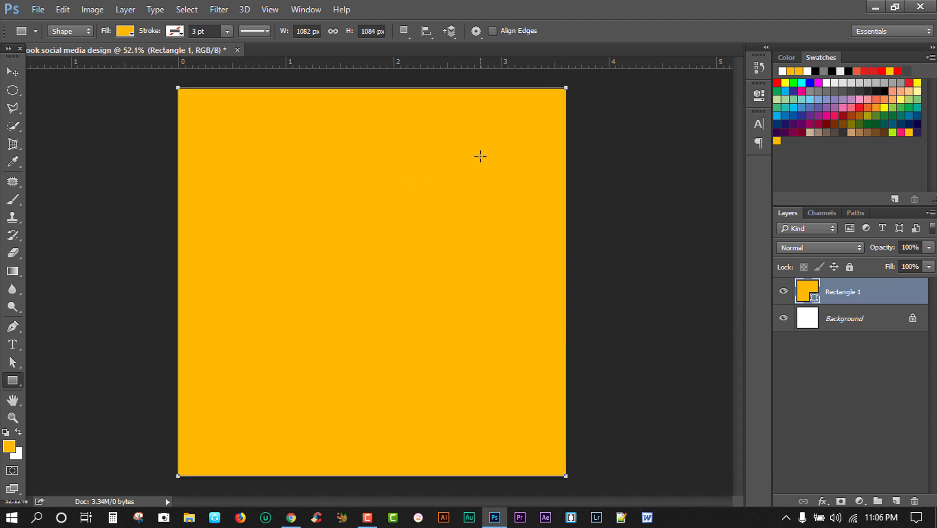
# Step: Transform the rectangle so its top edge meets the canvas edge, making it 1080 px high, and deselect it
pyautogui.hotkey('ctrl', 't')
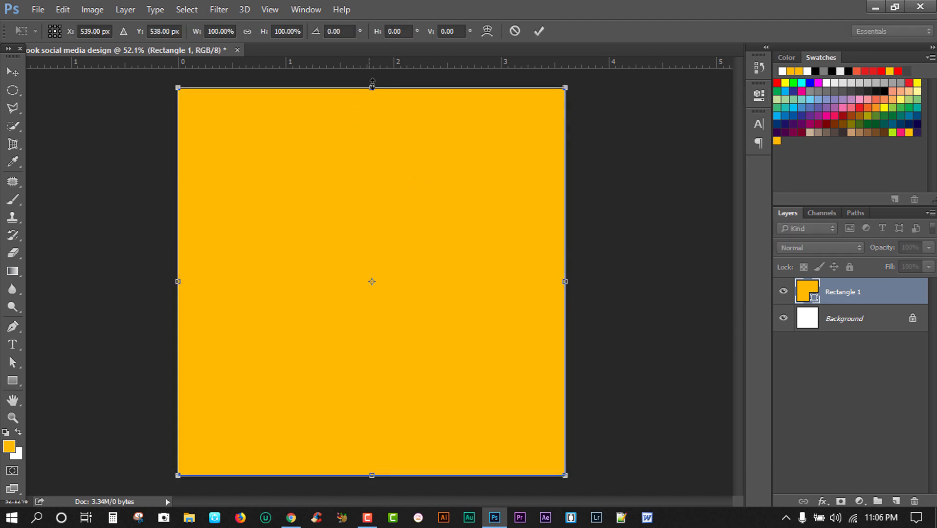
pyautogui.moveTo(374, 91); pyautogui.dragTo(375, 92)
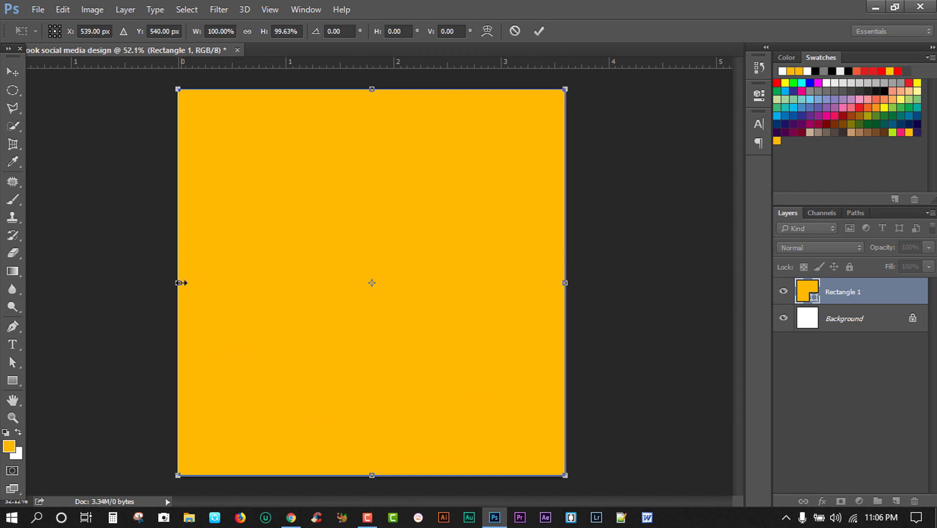
pyautogui.press('Return')
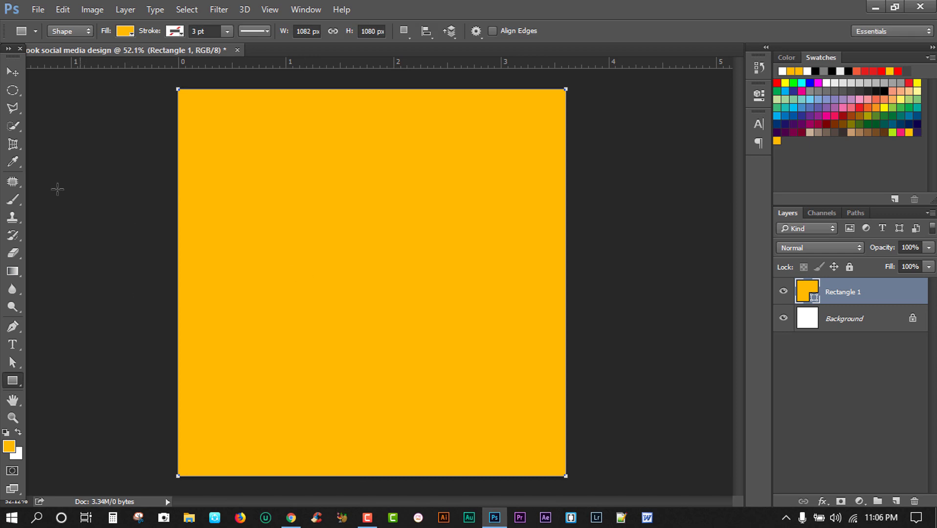
pyautogui.click(11, 70)
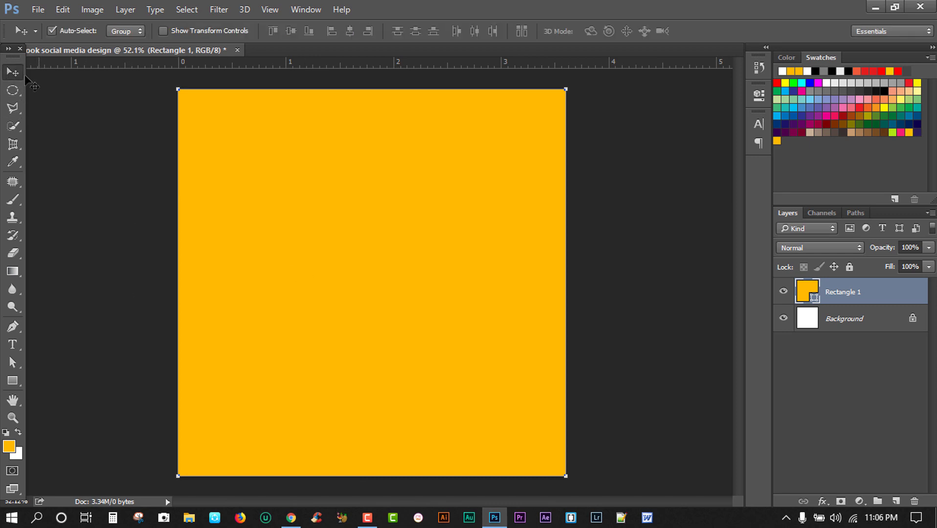
pyautogui.click(171, 93)
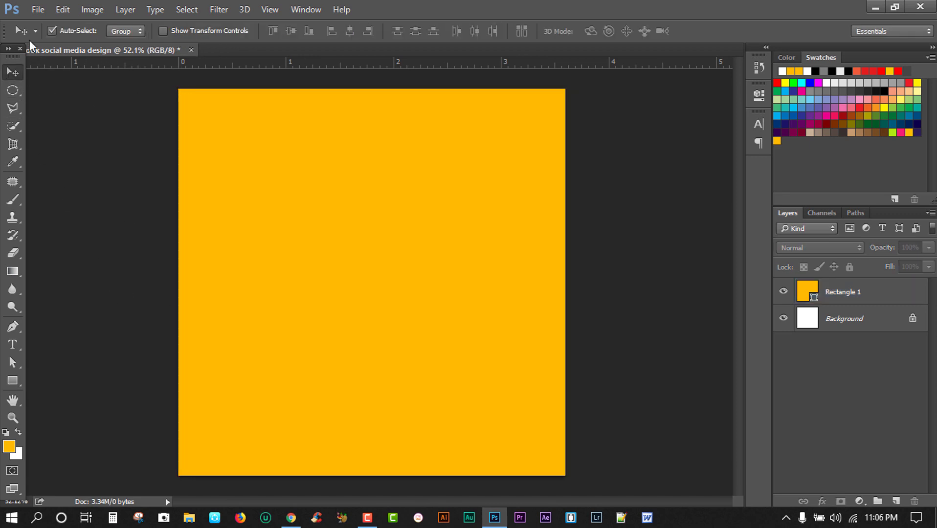
# Step: Begin a new rectangle by exact size on the canvas and set its width to 0.125 in
pyautogui.click(13, 380)
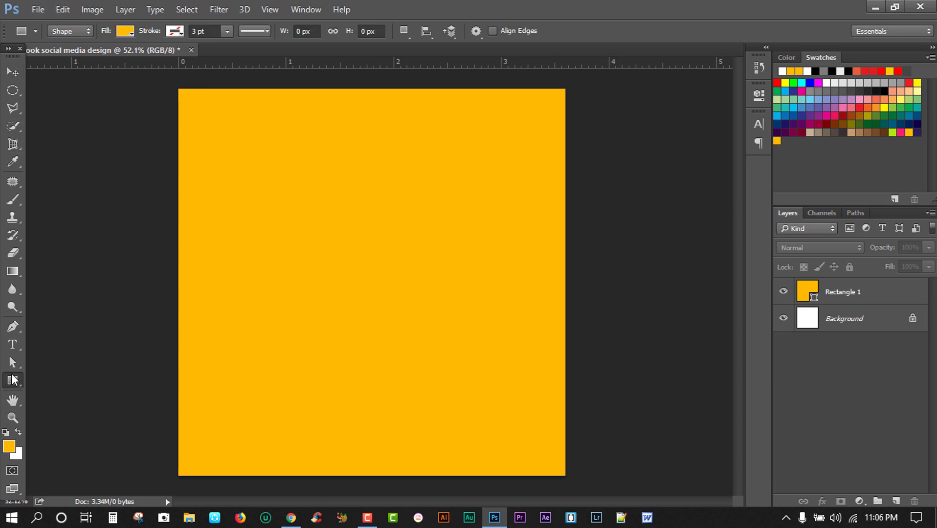
pyautogui.click(349, 226)
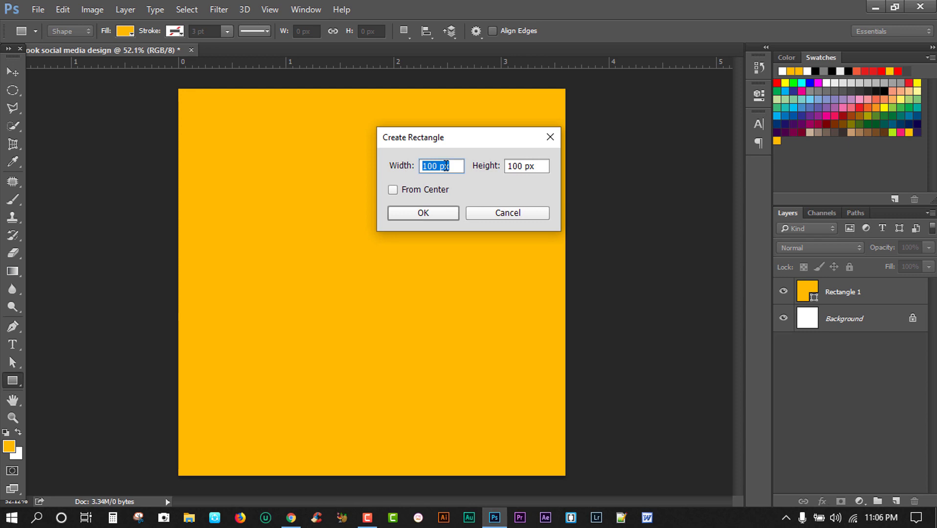
pyautogui.write('0.')
pyautogui.moveTo(449, 165); pyautogui.dragTo(404, 165)
pyautogui.rightClick(429, 163)
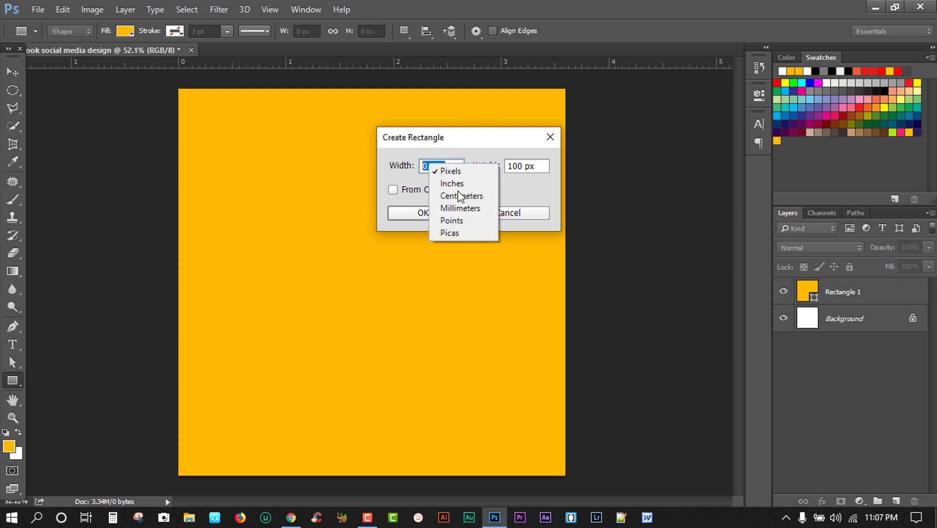
pyautogui.click(431, 162)
pyautogui.click(536, 169)
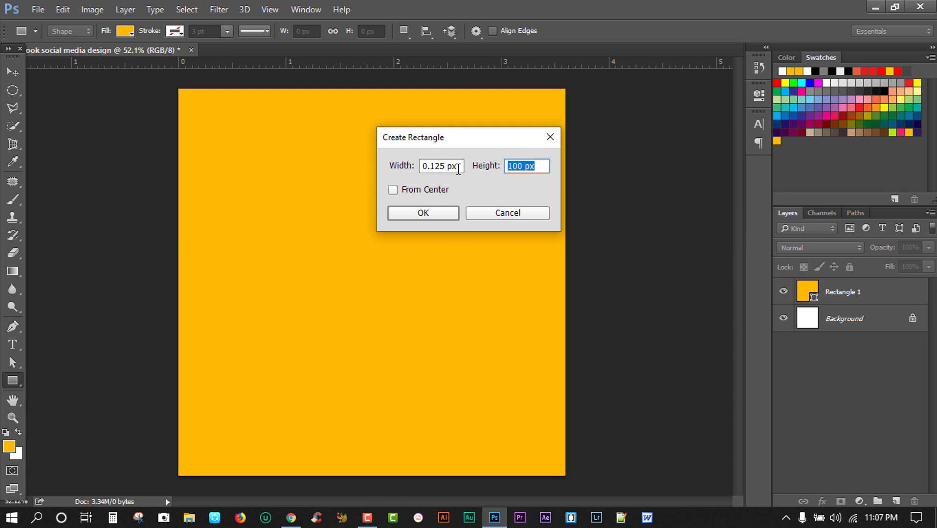
pyautogui.click(459, 167)
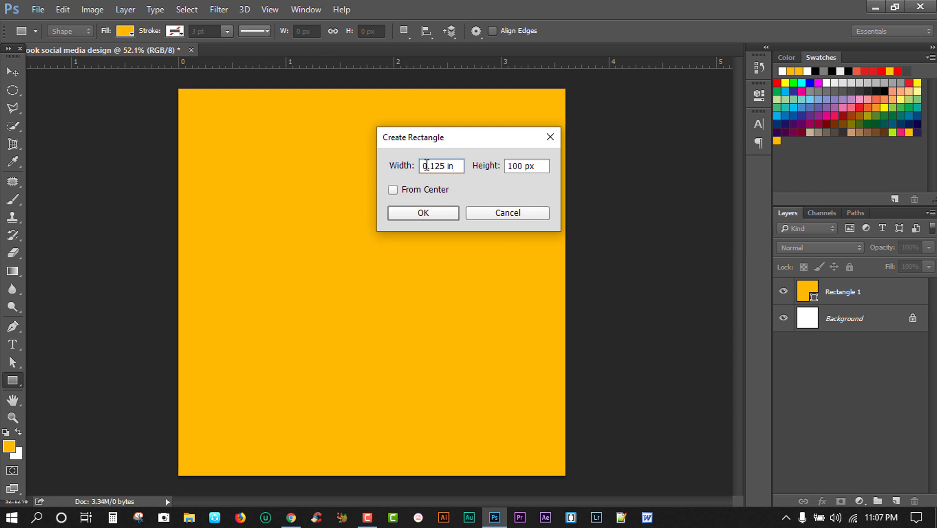
# Step: Copy the 0.125 in width into the height and create the small square
pyautogui.moveTo(463, 165); pyautogui.dragTo(373, 167)
pyautogui.rightClick(441, 166)
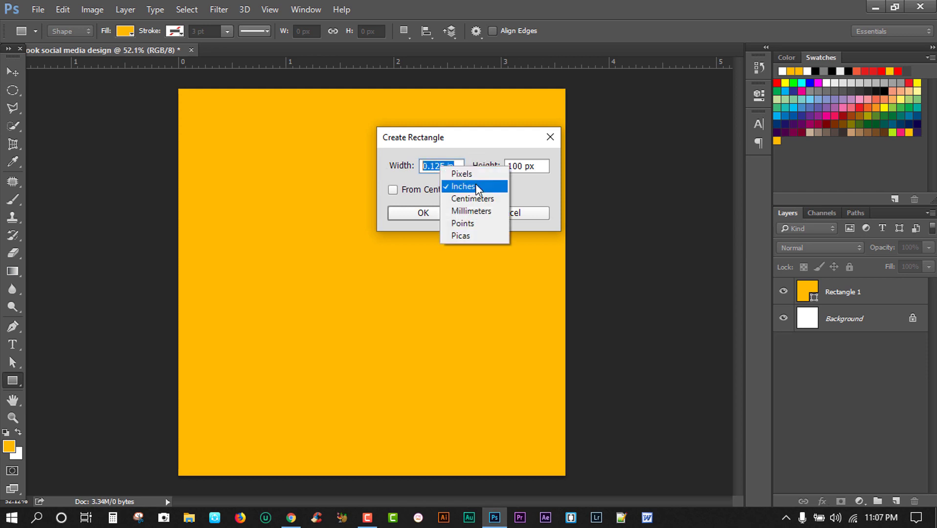
pyautogui.click(430, 163)
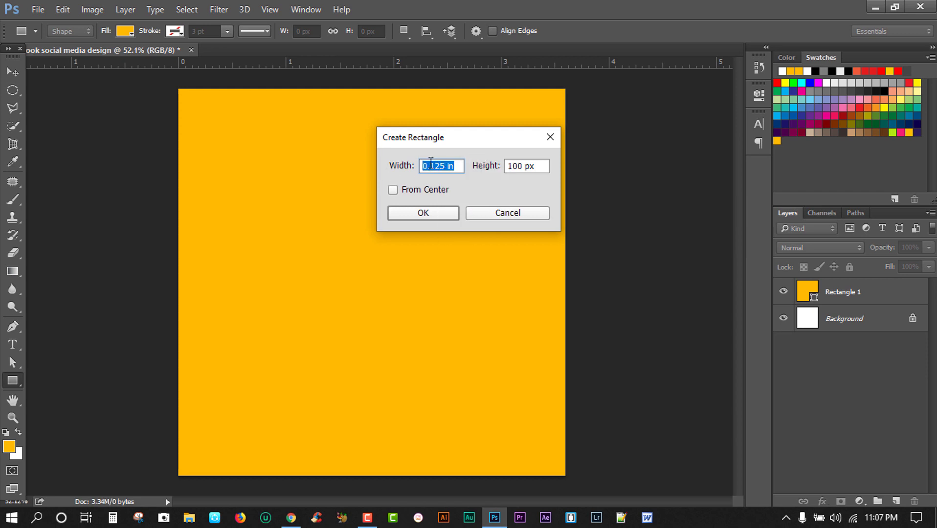
pyautogui.press('Tab')
pyautogui.hotkey('ctrl', 'v')
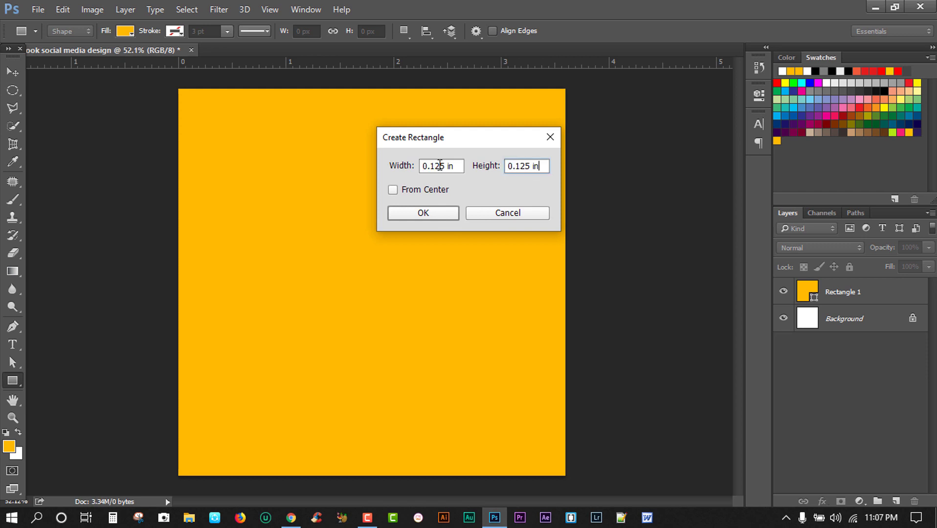
pyautogui.click(432, 215)
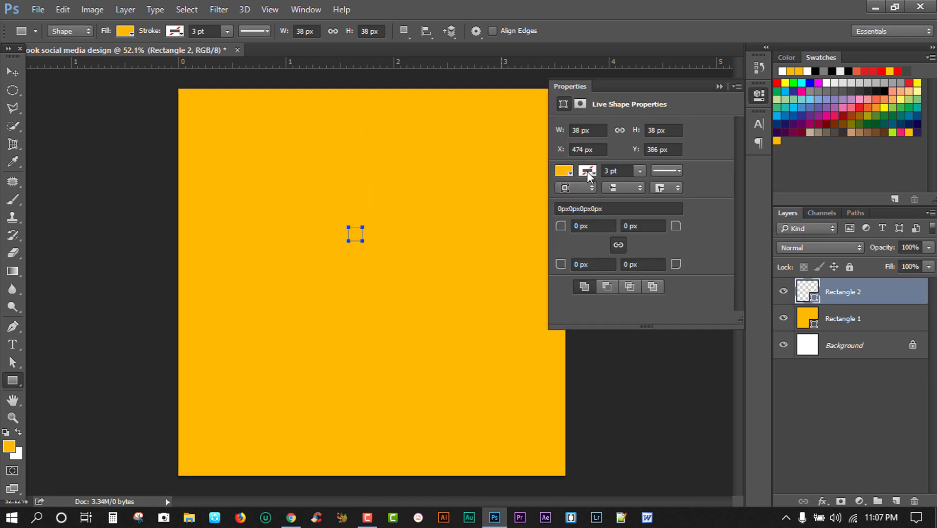
pyautogui.click(718, 87)
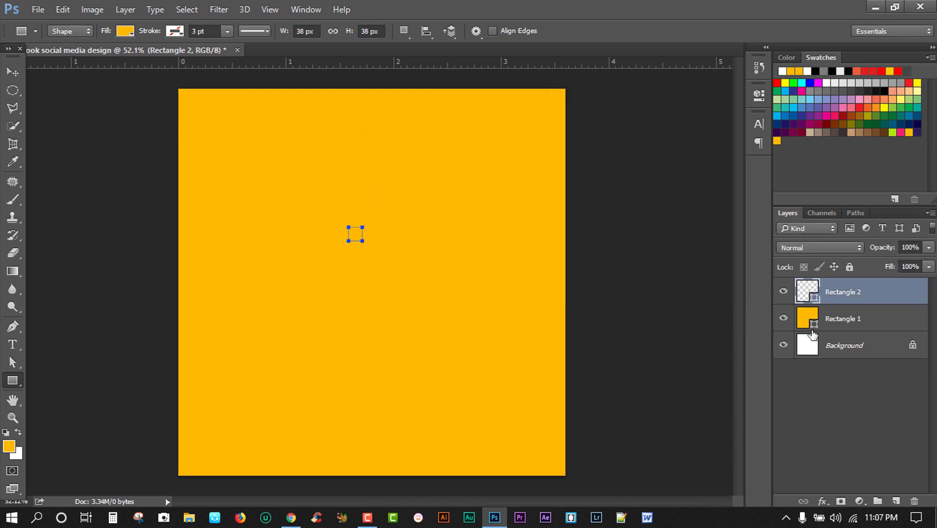
# Step: Fill the small square with white (ffffff) and move it into the canvas's top-left corner
pyautogui.doubleClick(808, 293)
pyautogui.moveTo(607, 141); pyautogui.dragTo(473, 83)
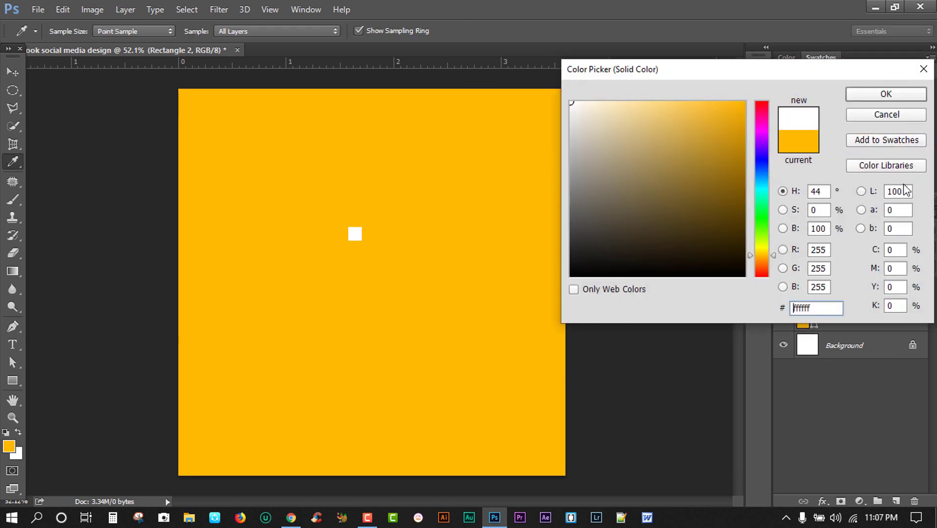
pyautogui.click(869, 94)
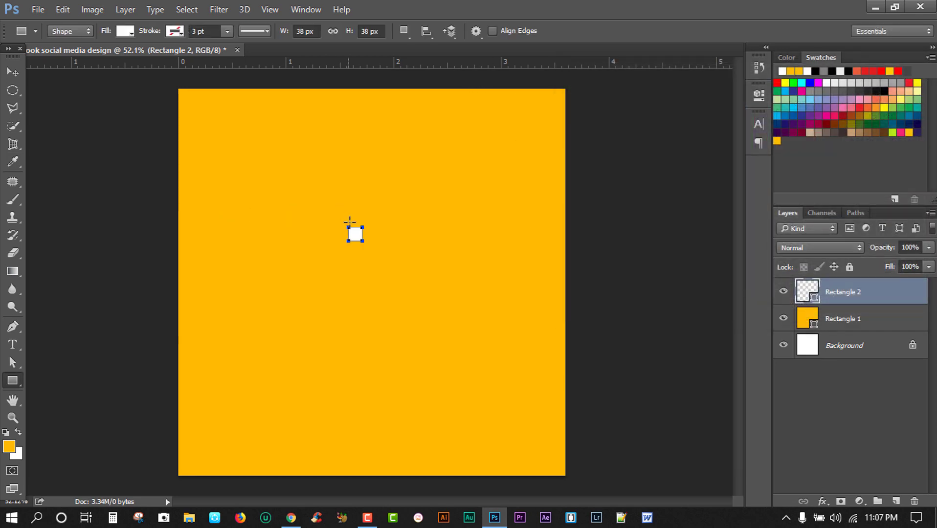
pyautogui.click(13, 72)
pyautogui.moveTo(351, 230); pyautogui.dragTo(182, 99)
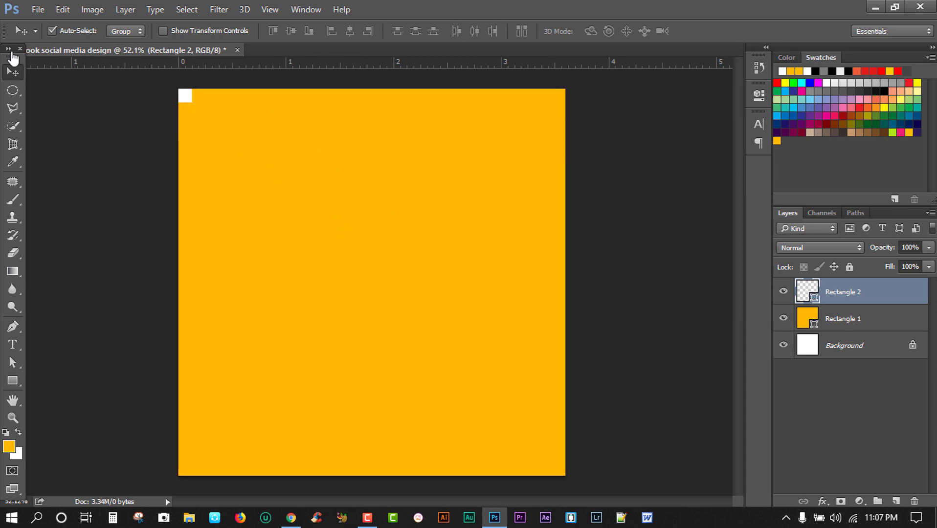
# Step: Dock the toolbar, add guides along the canvas's left and top edges and the square's inner edges, and move the square to the top-right corner
pyautogui.moveTo(7, 57); pyautogui.dragTo(2, 73)
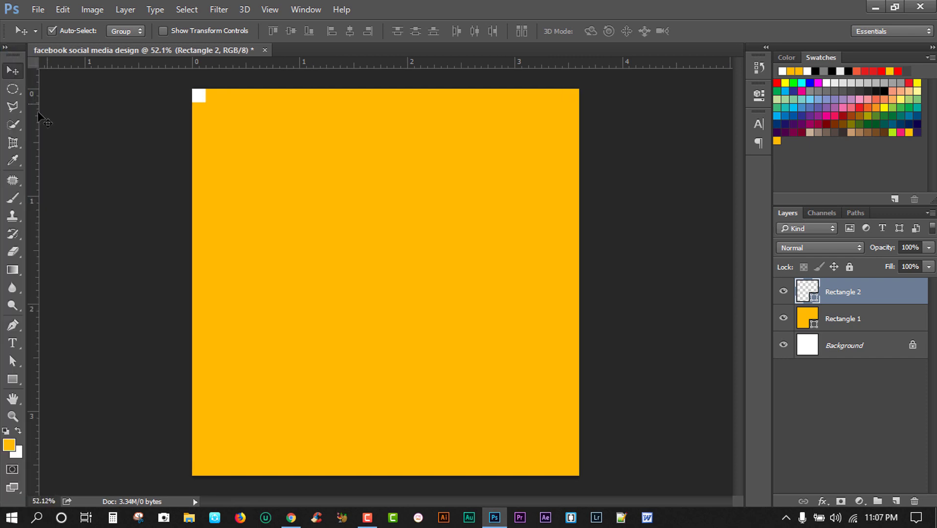
pyautogui.moveTo(34, 117); pyautogui.dragTo(193, 131)
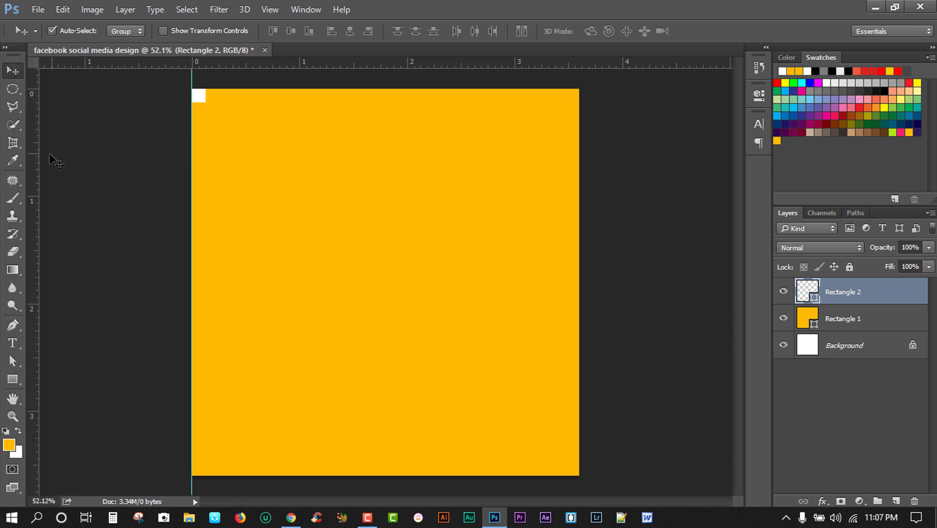
pyautogui.moveTo(36, 157); pyautogui.dragTo(206, 160)
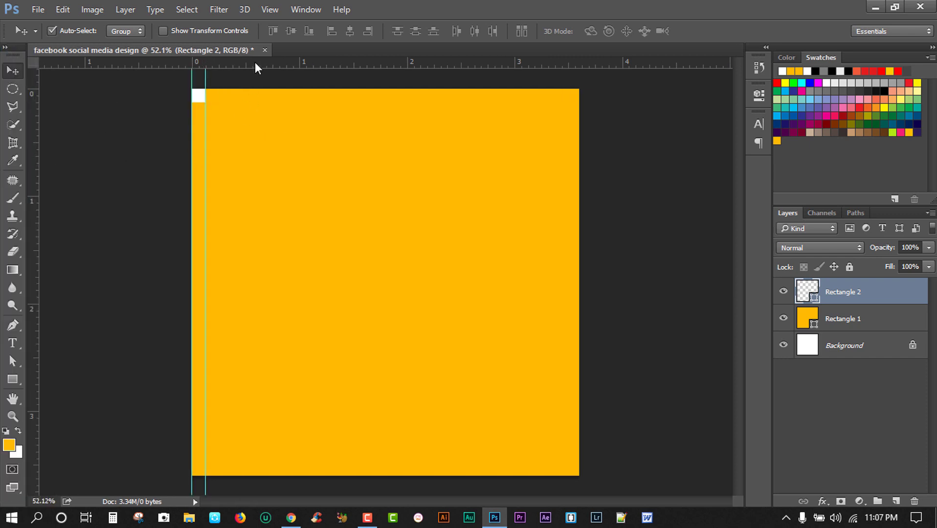
pyautogui.moveTo(258, 64); pyautogui.dragTo(573, 98)
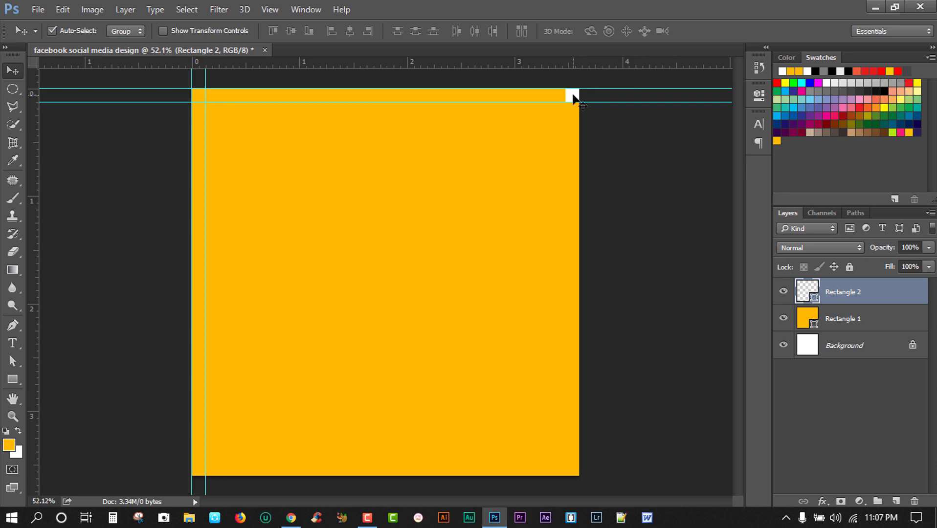
# Step: Add margin guides for the canvas's right and bottom sides using the small square as a spacer, and delete the square's layer
pyautogui.moveTo(34, 184); pyautogui.dragTo(566, 187)
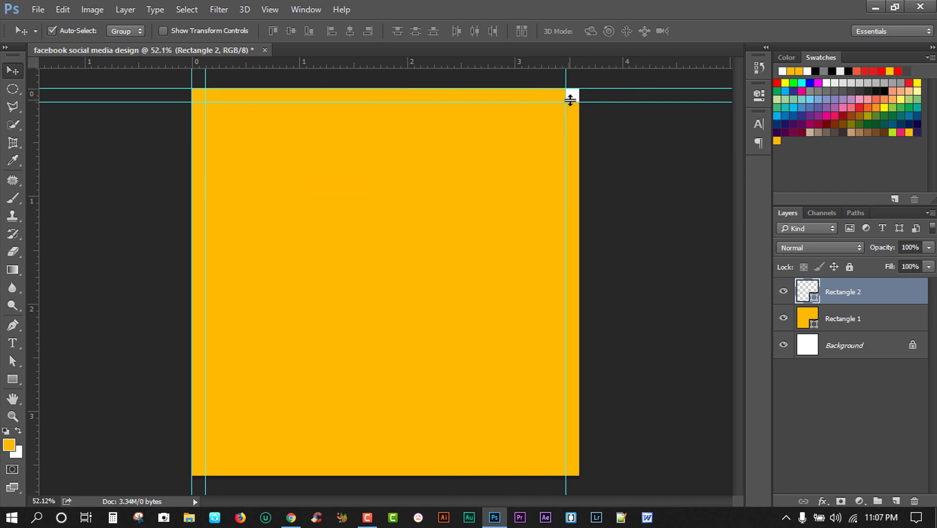
pyautogui.moveTo(570, 100); pyautogui.dragTo(570, 473)
pyautogui.moveTo(569, 62); pyautogui.dragTo(569, 462)
pyautogui.moveTo(487, 63); pyautogui.dragTo(353, 240)
pyautogui.moveTo(855, 293); pyautogui.dragTo(914, 501)
# Step: Change the fill color of the background rectangle to turquoise (07c4cb)
pyautogui.doubleClick(808, 292)
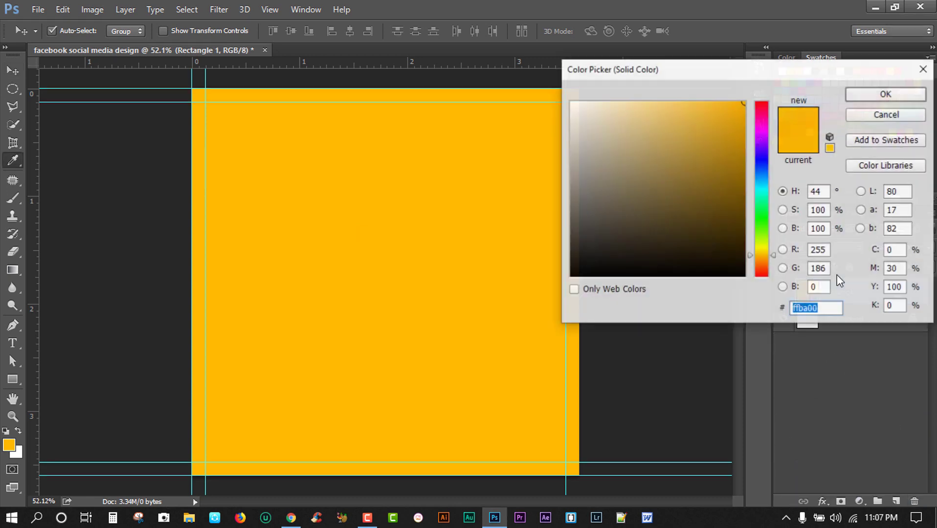
pyautogui.moveTo(763, 192); pyautogui.dragTo(761, 183)
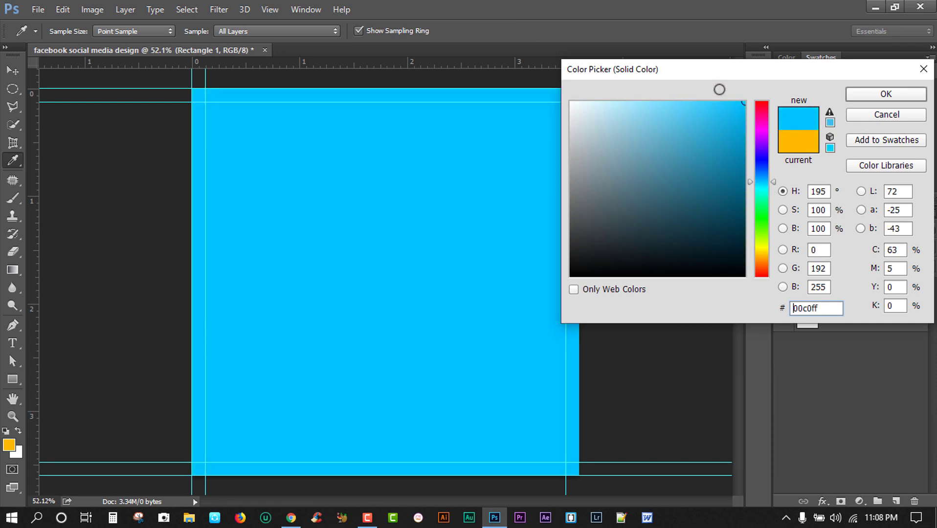
pyautogui.click(724, 117)
pyautogui.moveTo(765, 184); pyautogui.dragTo(764, 187)
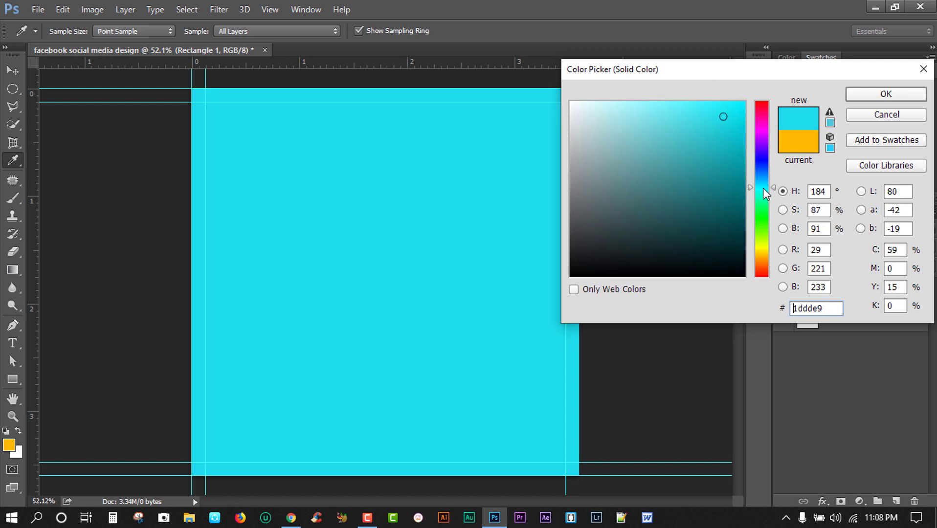
pyautogui.click(738, 136)
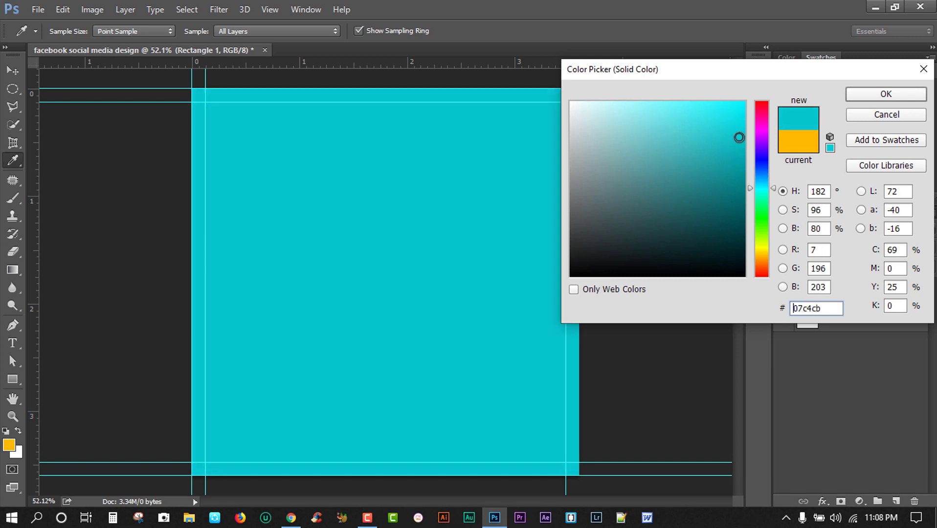
pyautogui.click(862, 98)
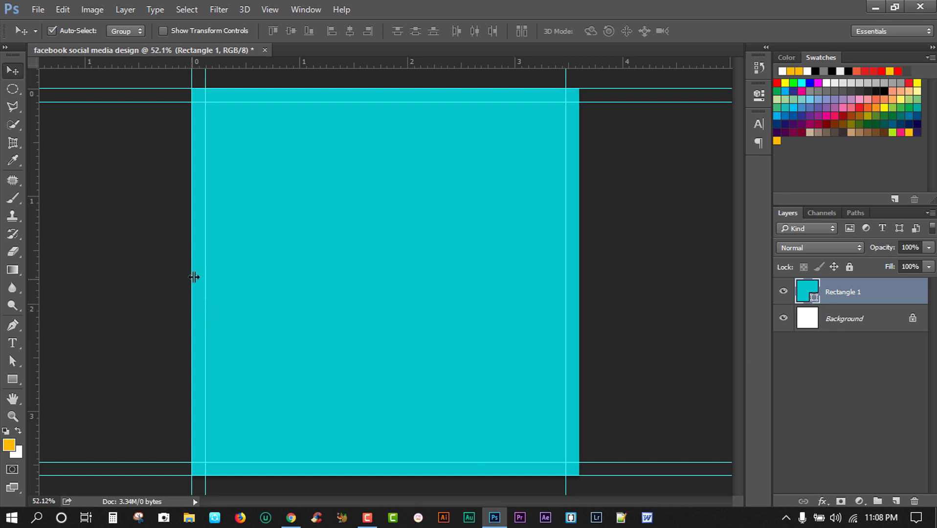
# Step: Draw a square of about 543 px inside the canvas and fill it with white (ffffff)
pyautogui.click(12, 380)
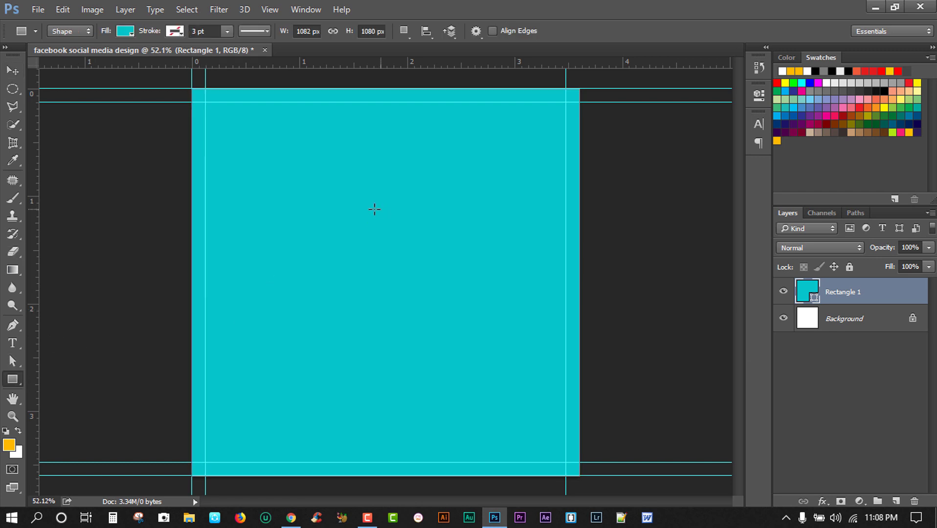
pyautogui.moveTo(320, 198); pyautogui.dragTo(515, 405)
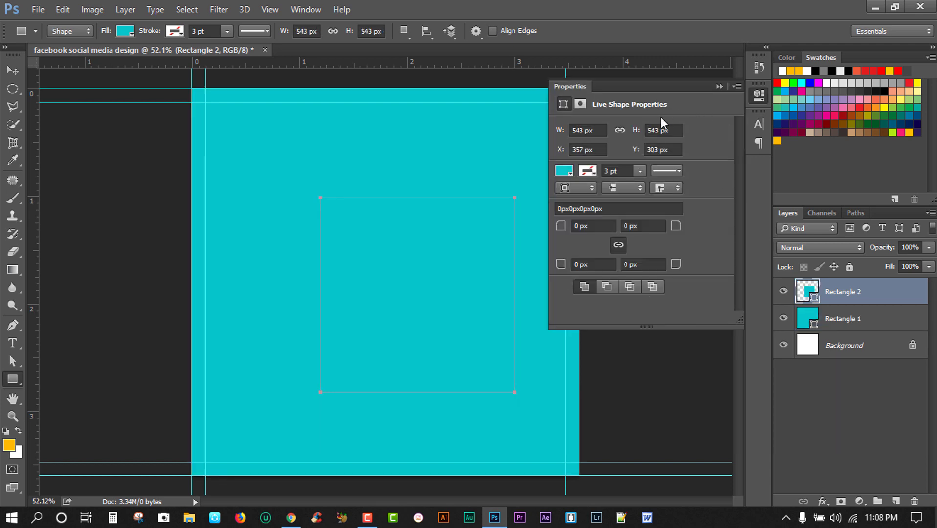
pyautogui.click(719, 88)
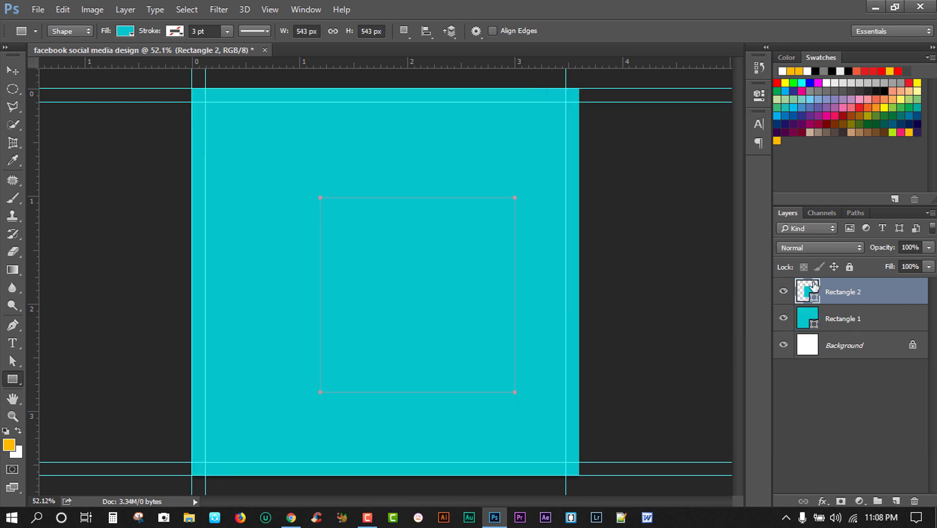
pyautogui.doubleClick(803, 291)
pyautogui.write('ffffff')
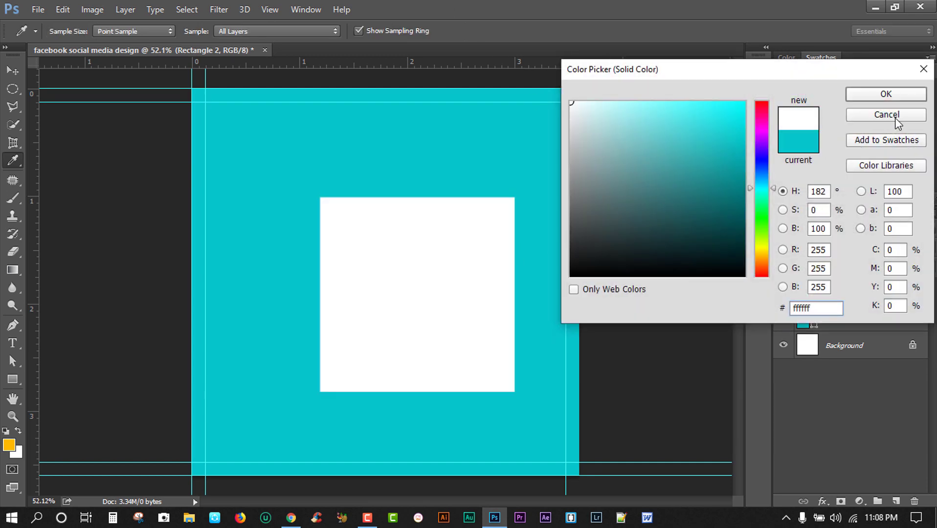
pyautogui.click(883, 94)
# Step: Enlarge the white square to about 599 px and center it vertically and horizontally on the background rectangle
pyautogui.hotkey('ctrl', 't')
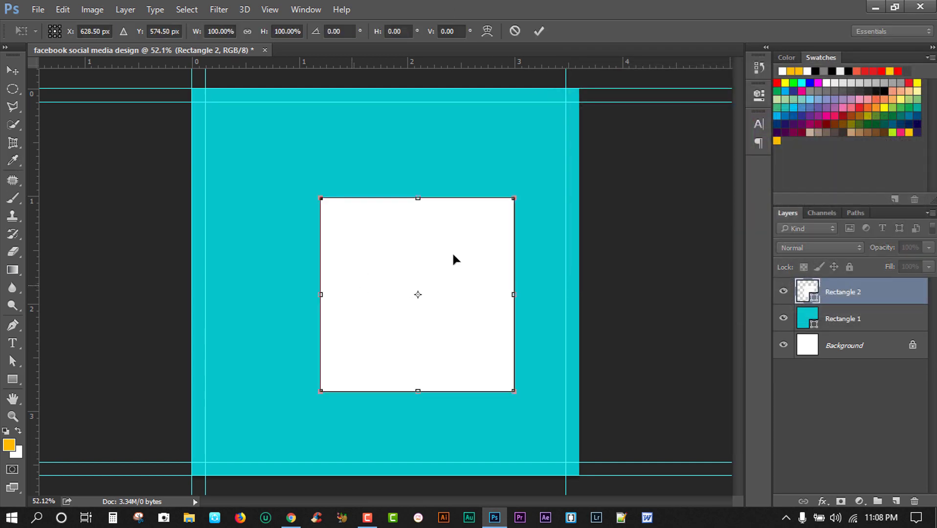
pyautogui.moveTo(321, 197); pyautogui.dragTo(299, 176)
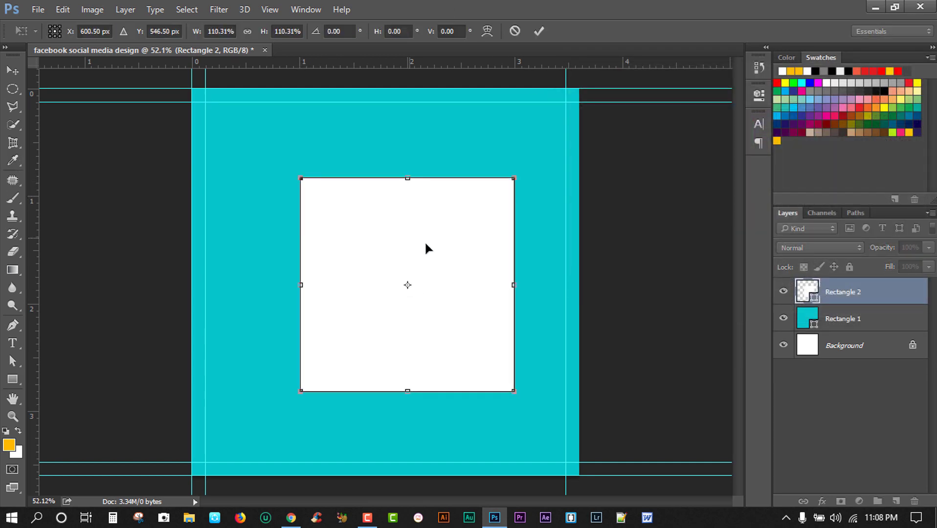
pyautogui.press('Return')
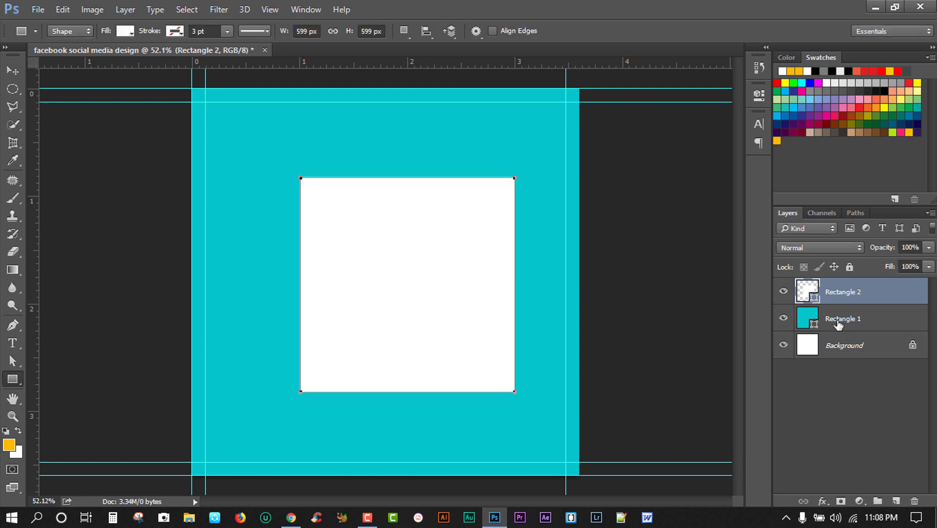
pyautogui.keyDown('shift'); pyautogui.click(838, 326); pyautogui.keyUp('shift')
pyautogui.click(13, 71)
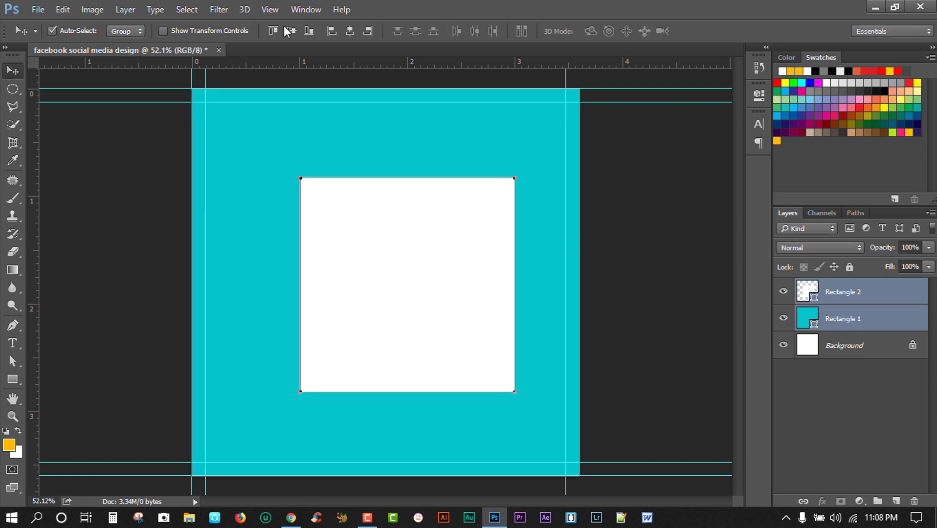
pyautogui.click(291, 31)
pyautogui.click(350, 30)
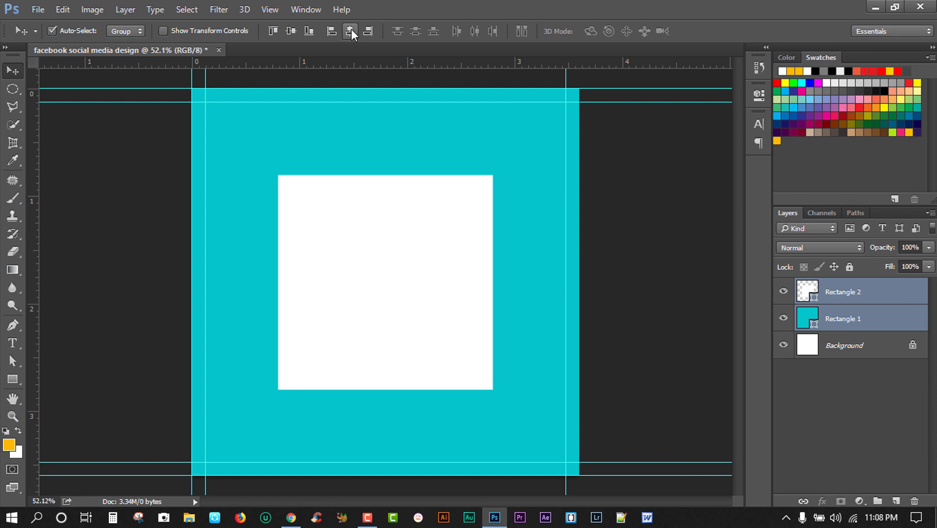
# Step: Rotate the white square by -45° into a diamond and scale it to about 114.69%
pyautogui.click(859, 294)
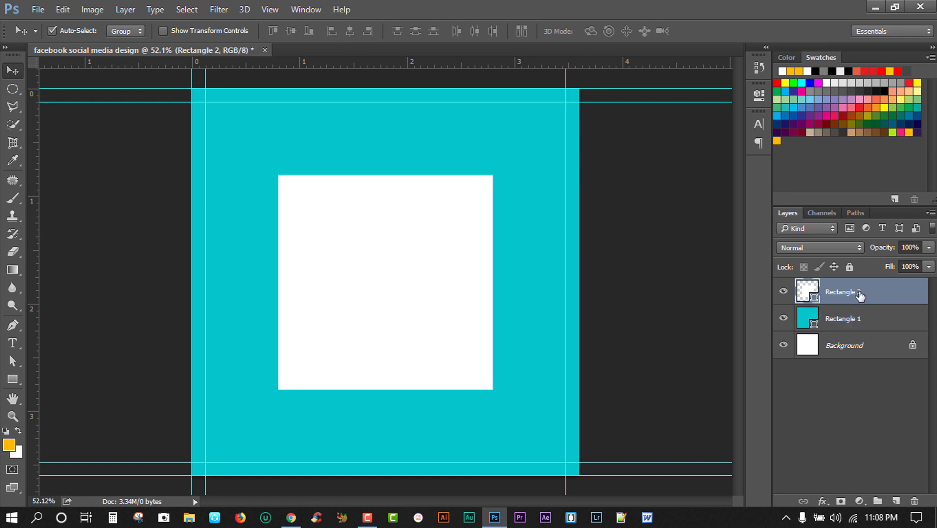
pyautogui.hotkey('ctrl', 't')
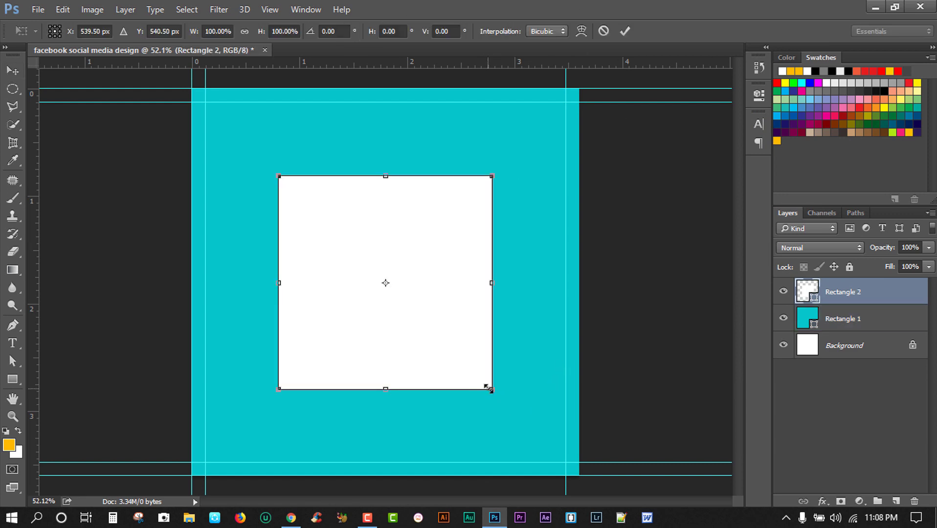
pyautogui.moveTo(491, 390); pyautogui.dragTo(495, 273)
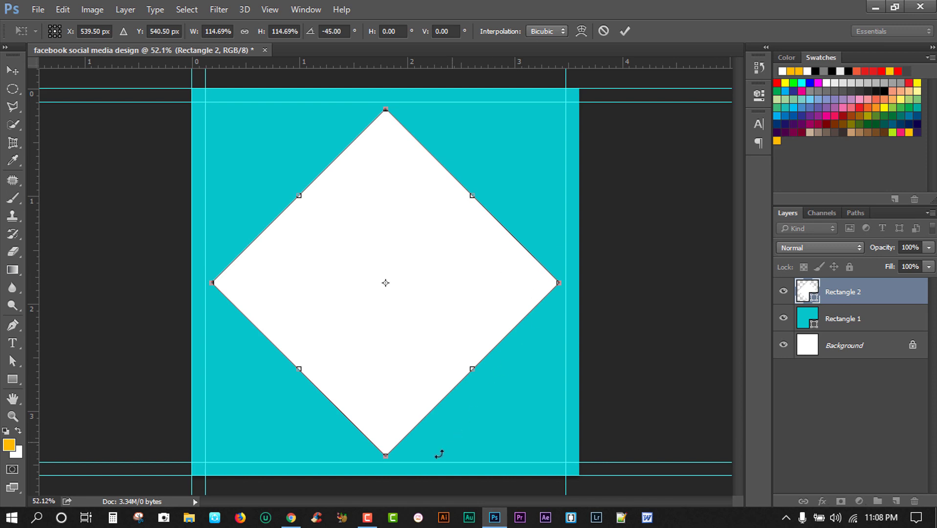
pyautogui.moveTo(558, 284); pyautogui.dragTo(550, 284)
pyautogui.hotkey('ctrl', 'z')
pyautogui.moveTo(471, 370); pyautogui.dragTo(462, 368)
pyautogui.hotkey('ctrl', 'z')
# Step: Apply the rotation, scale the diamond down to about 93.05%, and center it on the background rectangle
pyautogui.press('Return')
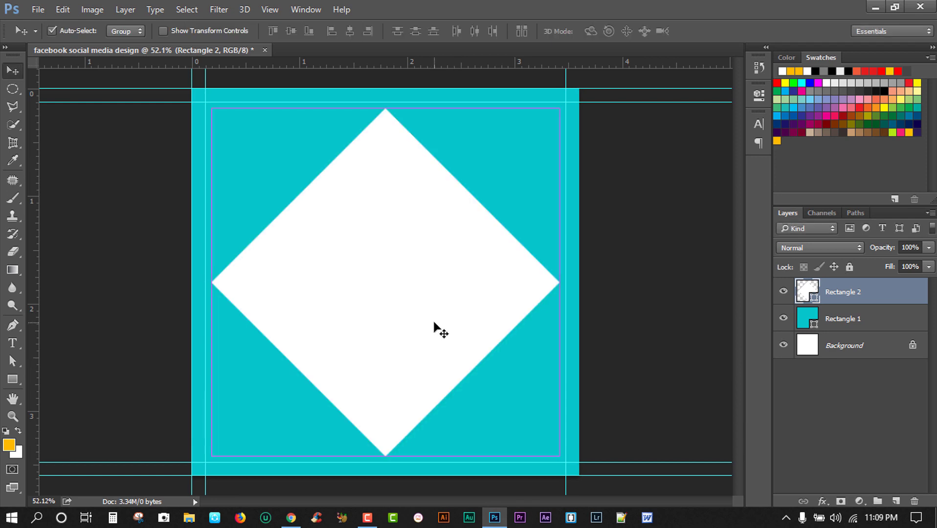
pyautogui.hotkey('ctrl', 't')
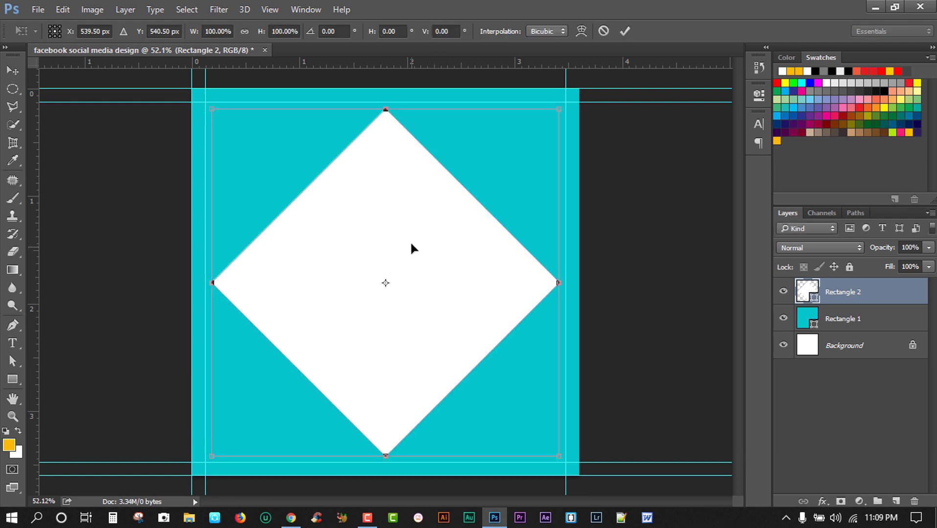
pyautogui.moveTo(560, 110)
pyautogui.mouseDown()
pyautogui.moveTo(546, 131)
pyautogui.moveTo(552, 122)
pyautogui.mouseUp()
pyautogui.moveTo(468, 276); pyautogui.dragTo(468, 267)
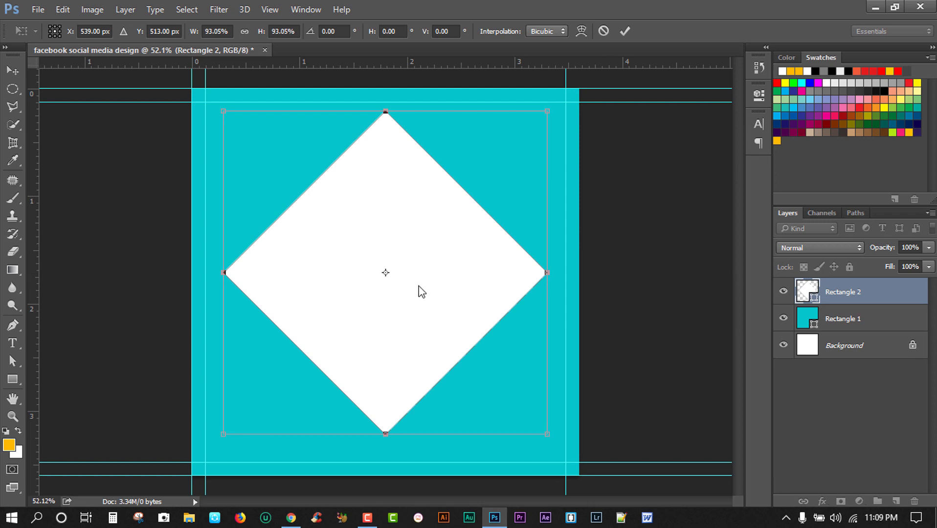
pyautogui.press('Return')
pyautogui.keyDown('shift'); pyautogui.click(875, 327); pyautogui.keyUp('shift')
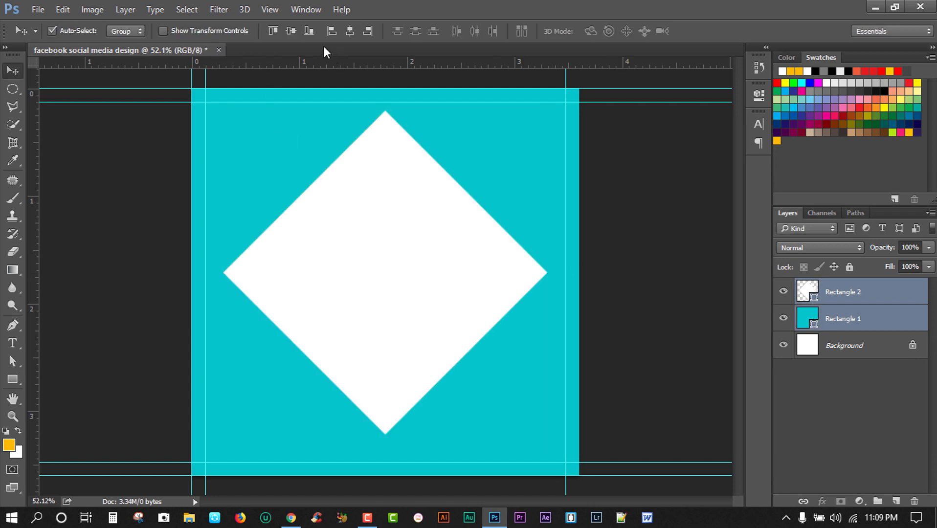
pyautogui.click(350, 31)
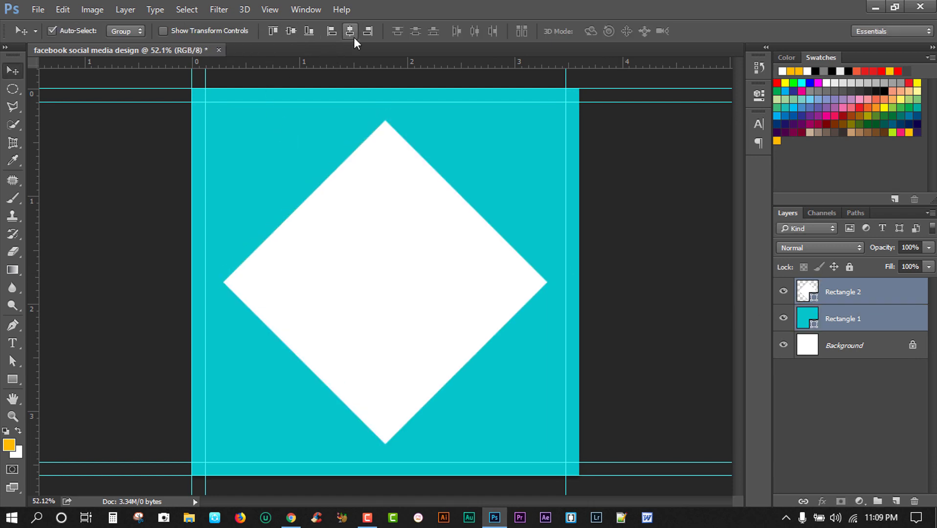
# Step: Duplicate the diamond's layer and set the copy's fill to none
pyautogui.moveTo(842, 293); pyautogui.dragTo(895, 499)
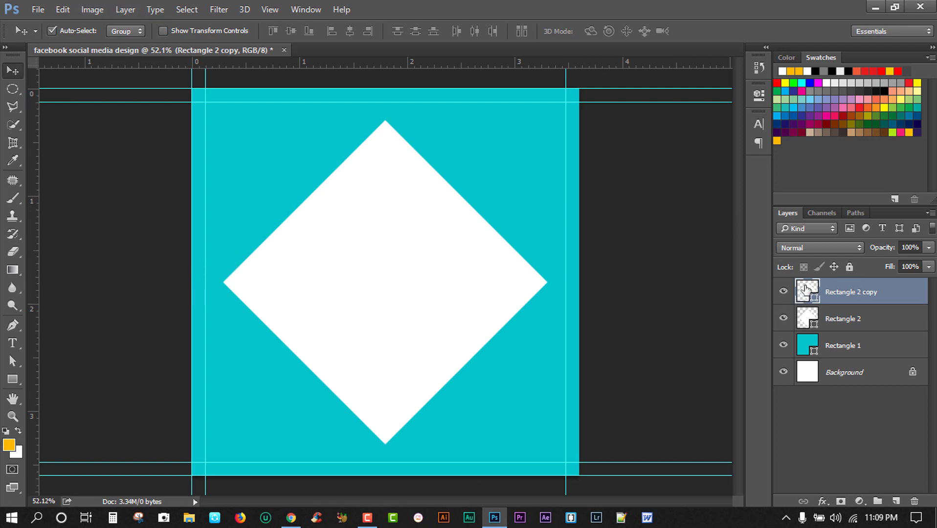
pyautogui.click(13, 380)
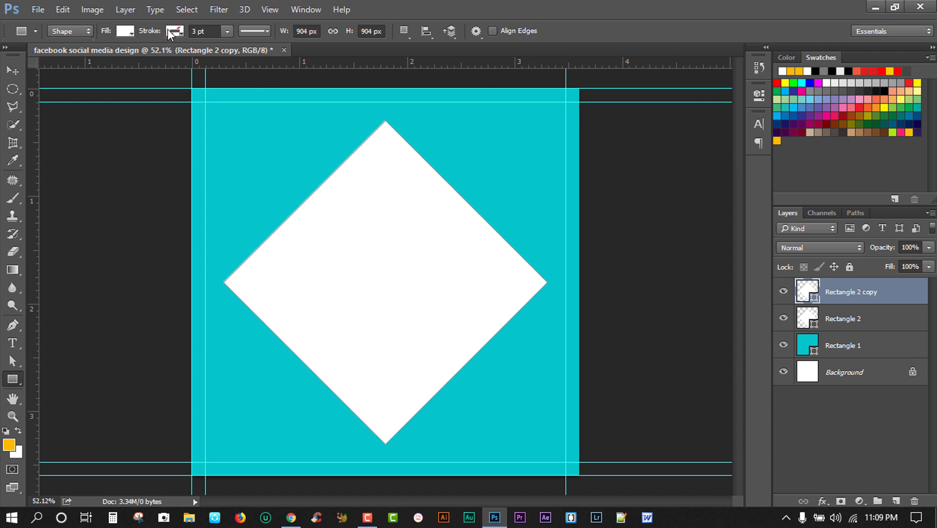
pyautogui.click(174, 31)
pyautogui.click(125, 31)
pyautogui.click(67, 56)
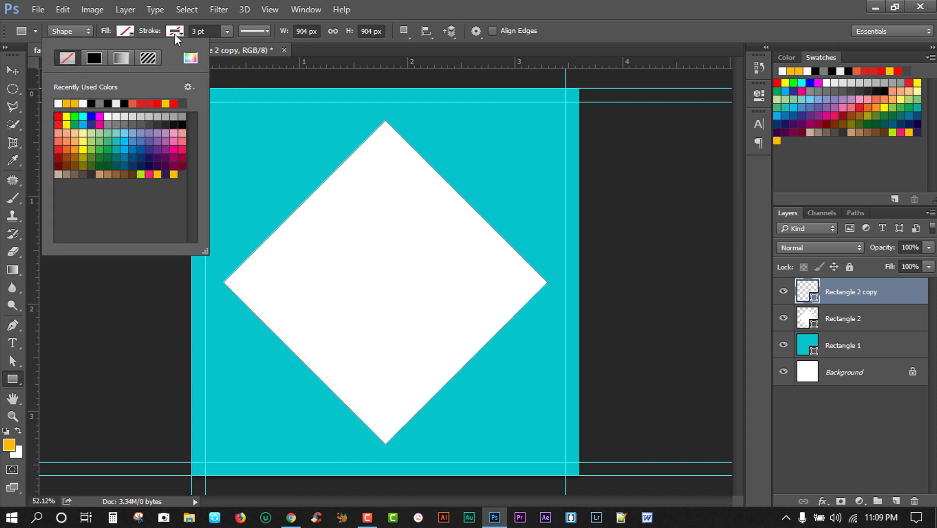
# Step: Give the diamond copy a solid gray stroke with a width of 3.10 pt
pyautogui.click(180, 29)
pyautogui.click(183, 30)
pyautogui.click(181, 30)
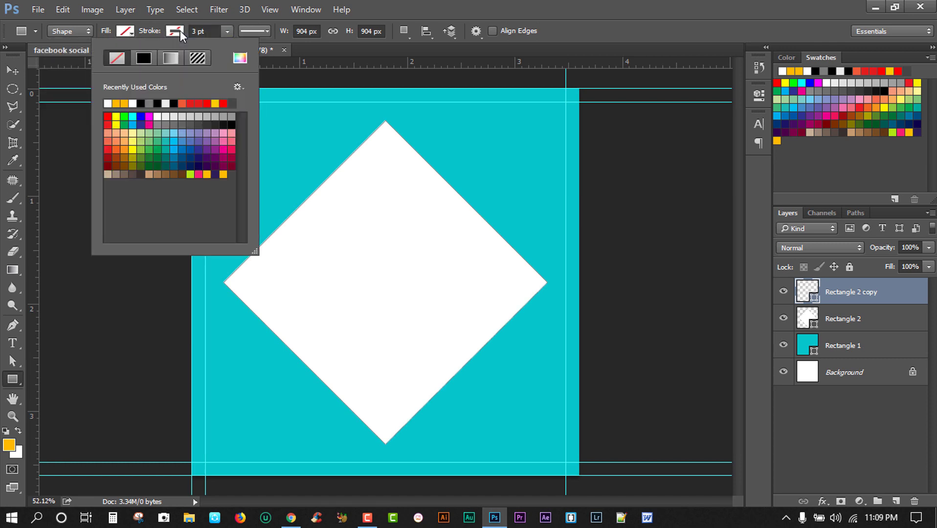
pyautogui.click(224, 32)
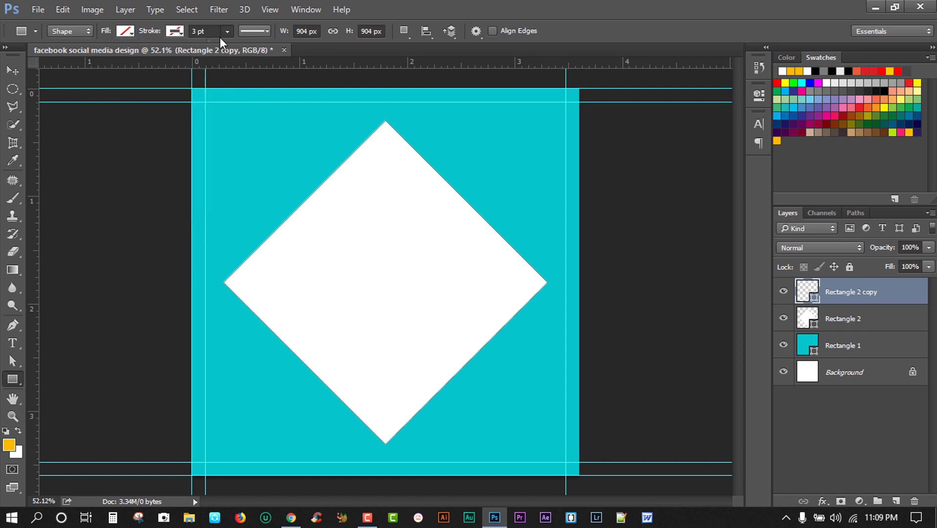
pyautogui.click(228, 46)
pyautogui.click(166, 31)
pyautogui.click(172, 31)
pyautogui.click(186, 30)
pyautogui.click(186, 31)
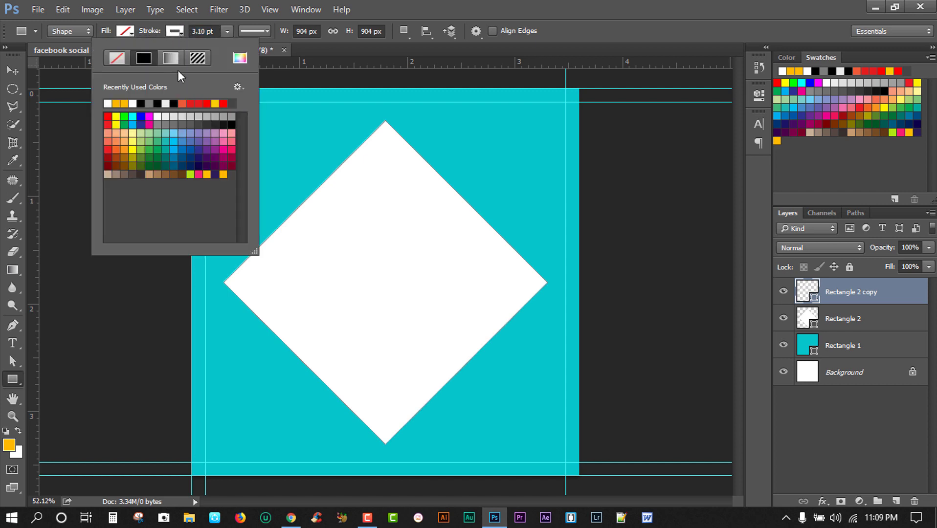
pyautogui.click(160, 118)
pyautogui.click(160, 125)
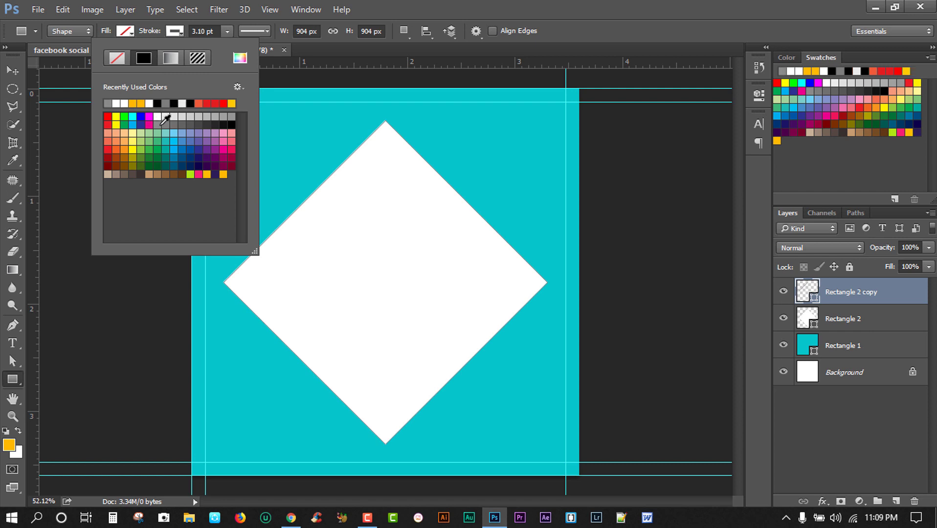
pyautogui.click(342, 4)
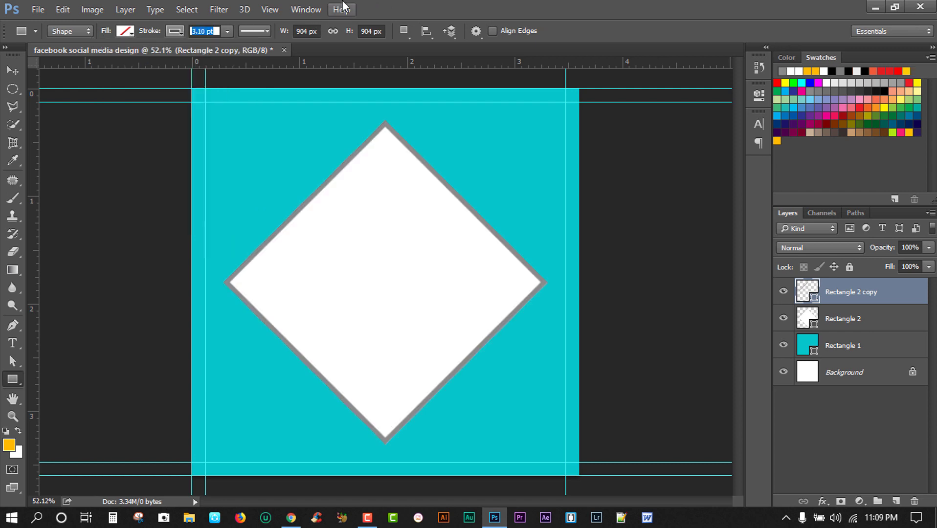
# Step: Increase the diamond copy's stroke width to 6.05 pt
pyautogui.click(230, 41)
pyautogui.click(228, 33)
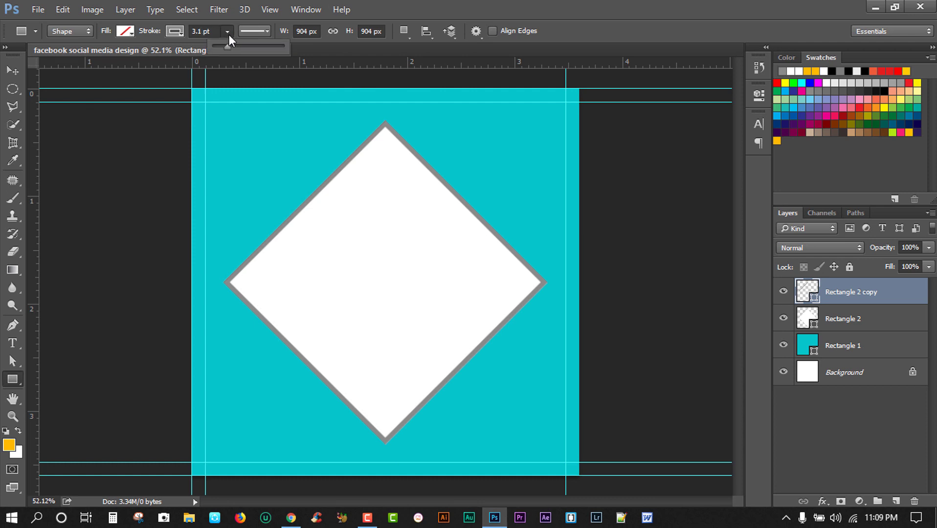
pyautogui.moveTo(229, 44); pyautogui.dragTo(231, 46)
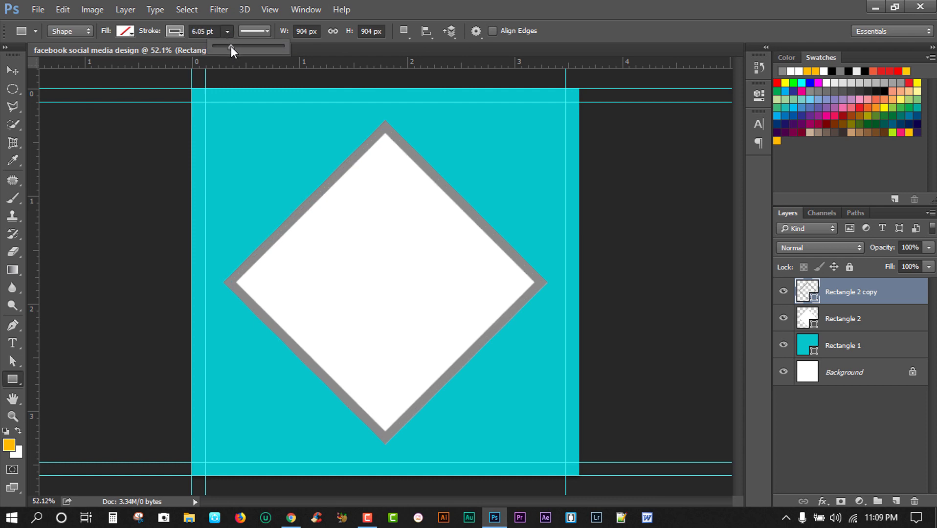
pyautogui.click(439, 2)
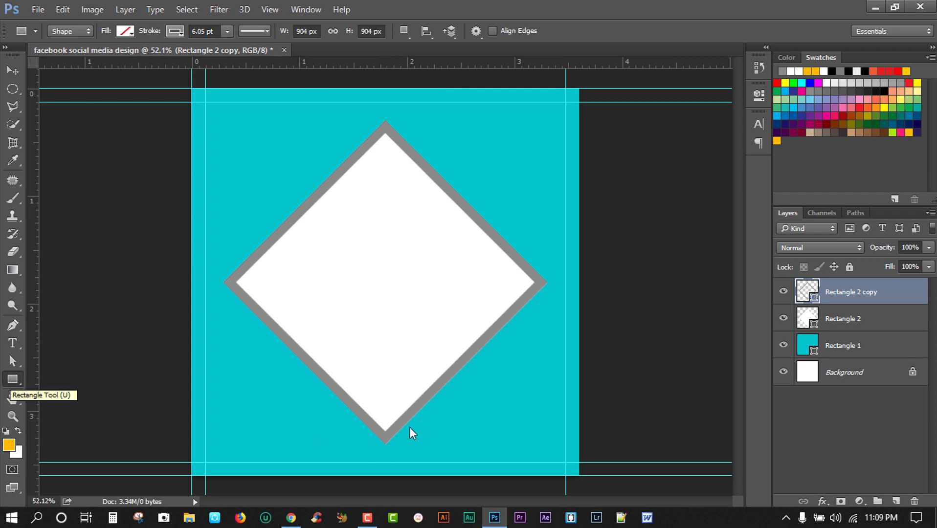
# Step: Draw a rectangle of about 511 x 409 px overlapping the canvas's bottom-right corner and fill it with white
pyautogui.moveTo(484, 366)
pyautogui.mouseDown()
pyautogui.moveTo(583, 452)
pyautogui.moveTo(668, 509)
pyautogui.mouseUp()
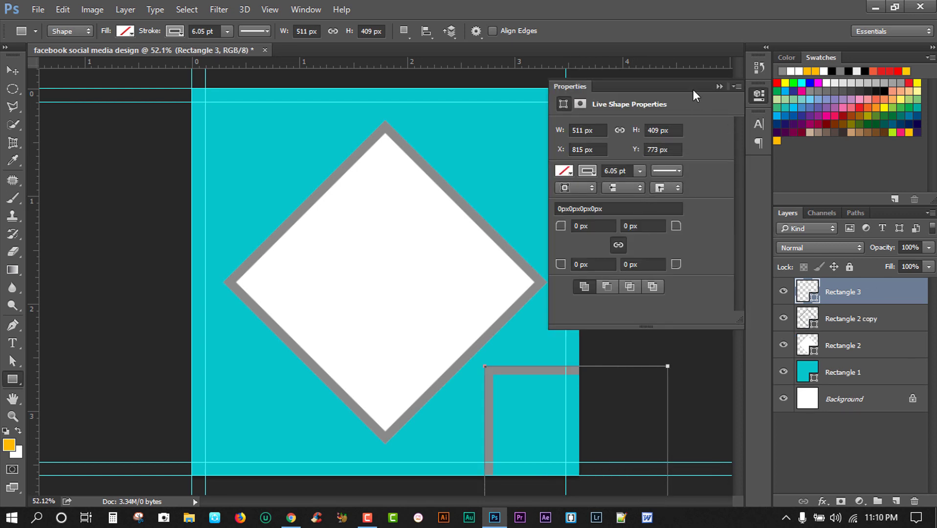
pyautogui.click(562, 171)
pyautogui.click(582, 242)
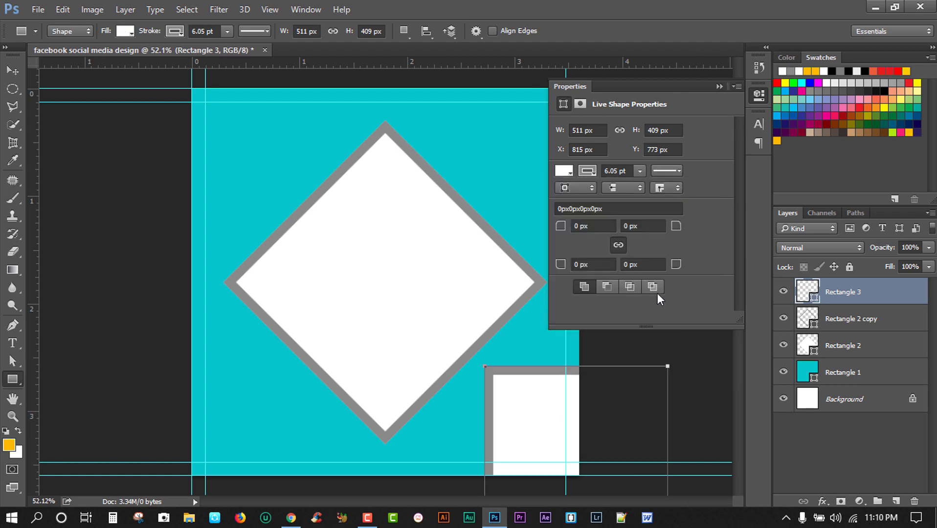
# Step: Rotate the white corner rectangle about 32° and enlarge it proportionally to about 157%
pyautogui.hotkey('ctrl', 't')
pyautogui.moveTo(695, 355); pyautogui.dragTo(718, 430)
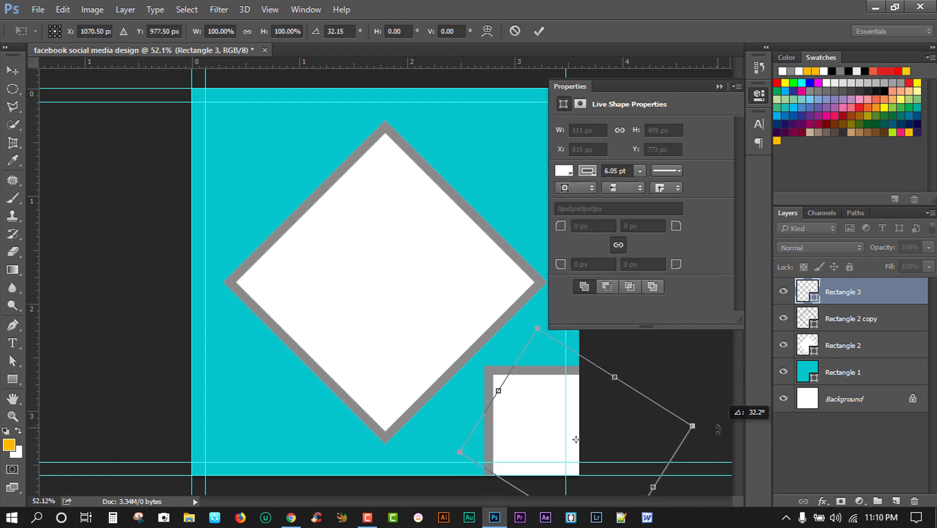
pyautogui.moveTo(507, 393); pyautogui.dragTo(412, 289)
pyautogui.click(719, 85)
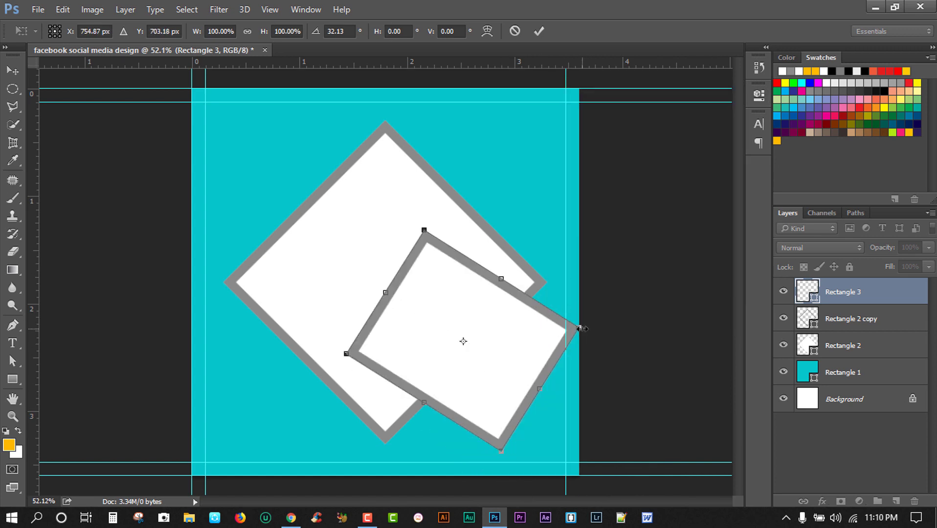
pyautogui.moveTo(587, 328); pyautogui.dragTo(644, 365)
pyautogui.moveTo(501, 341); pyautogui.dragTo(565, 397)
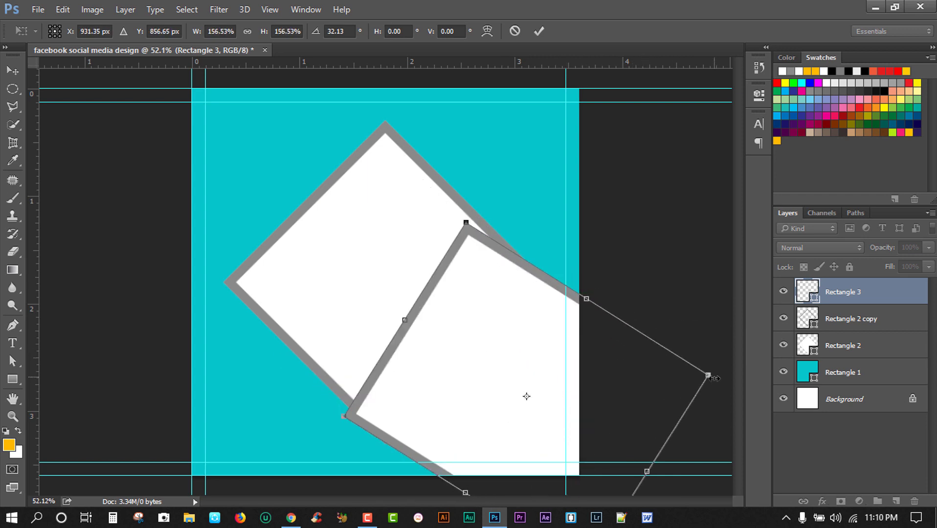
# Step: Scale the corner rectangle to about 126% and rotate it to about 43°, placing it over the diamond's lower-right edge
pyautogui.moveTo(720, 366); pyautogui.dragTo(707, 341)
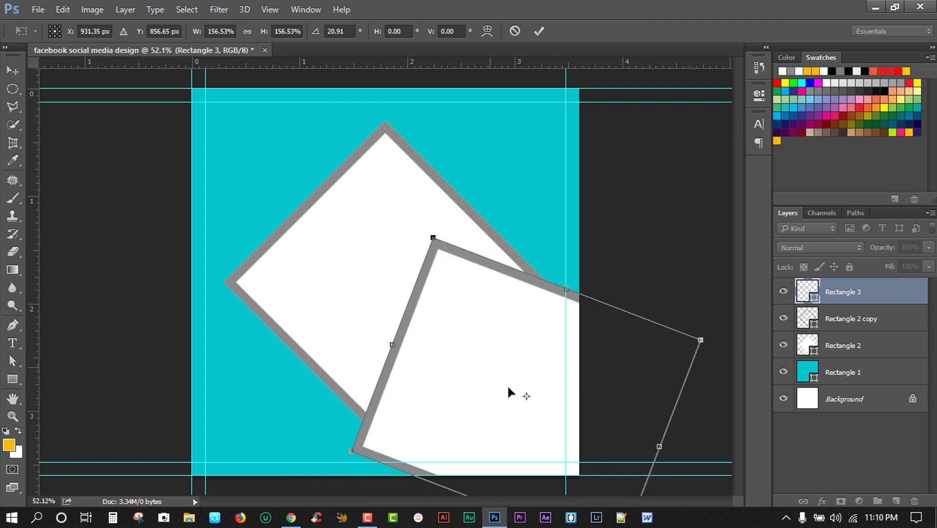
pyautogui.moveTo(509, 388); pyautogui.dragTo(536, 418)
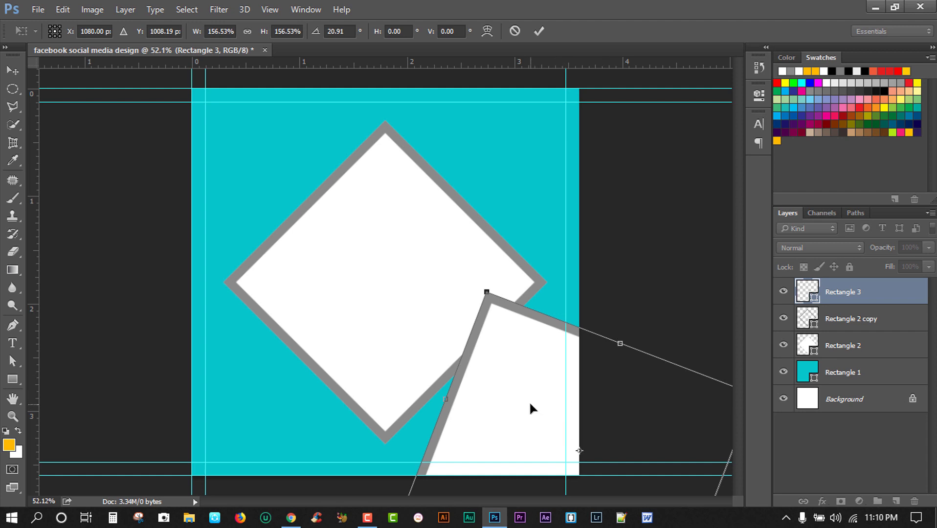
pyautogui.moveTo(526, 375); pyautogui.dragTo(526, 354)
pyautogui.moveTo(660, 274); pyautogui.dragTo(690, 313)
pyautogui.moveTo(520, 354); pyautogui.dragTo(509, 362)
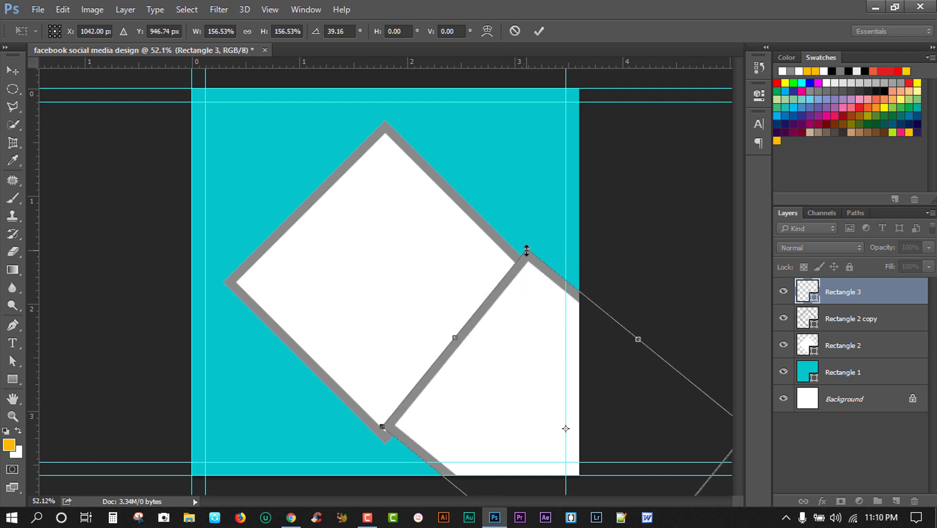
pyautogui.moveTo(527, 251); pyautogui.dragTo(534, 287)
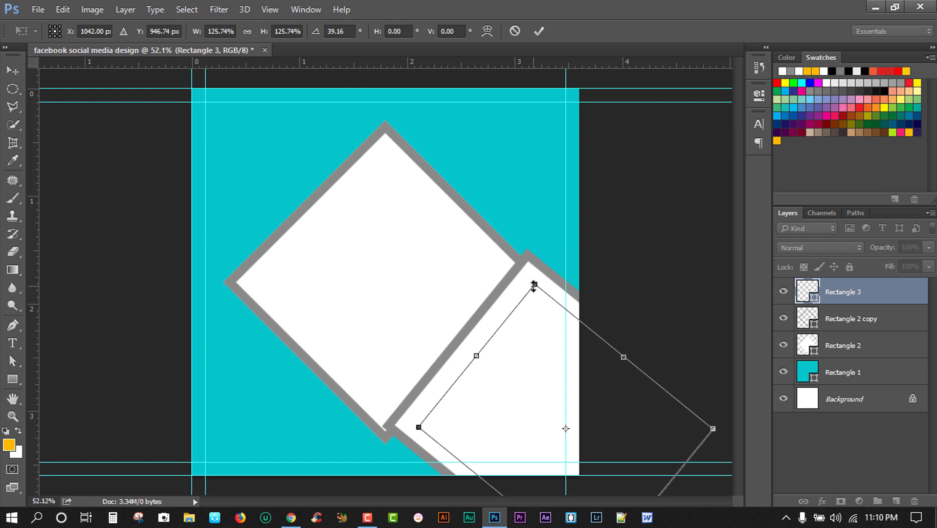
pyautogui.moveTo(533, 375); pyautogui.dragTo(518, 362)
pyautogui.moveTo(679, 352)
pyautogui.mouseDown()
pyautogui.moveTo(684, 360)
pyautogui.moveTo(675, 364)
pyautogui.mouseUp()
pyautogui.moveTo(524, 394); pyautogui.dragTo(503, 396)
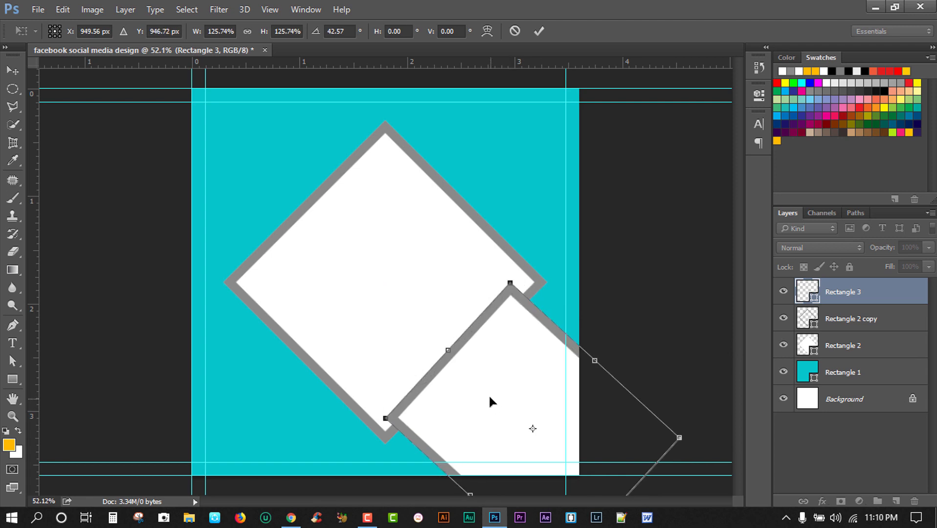
# Step: Pull the corner rectangle's lower-left corner inward and rotate the shape to about 48°, applying the transformation as a regular path
pyautogui.moveTo(384, 421); pyautogui.dragTo(416, 419)
pyautogui.moveTo(491, 402); pyautogui.dragTo(473, 394)
pyautogui.moveTo(646, 382); pyautogui.dragTo(648, 392)
pyautogui.moveTo(511, 378); pyautogui.dragTo(512, 384)
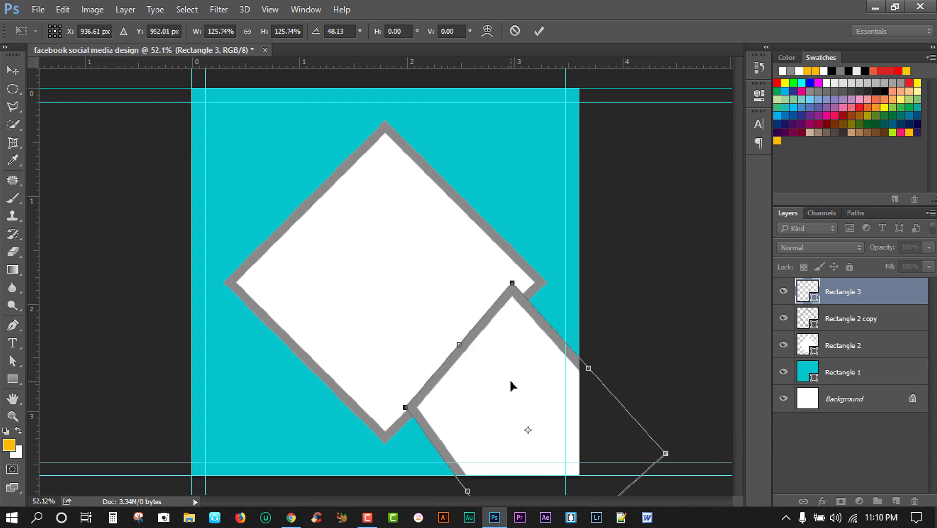
pyautogui.press('u')
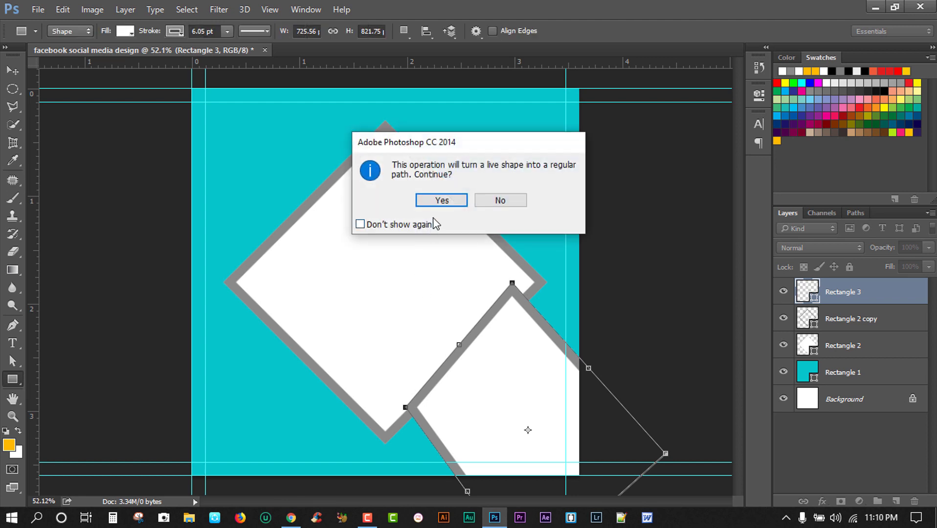
pyautogui.click(454, 200)
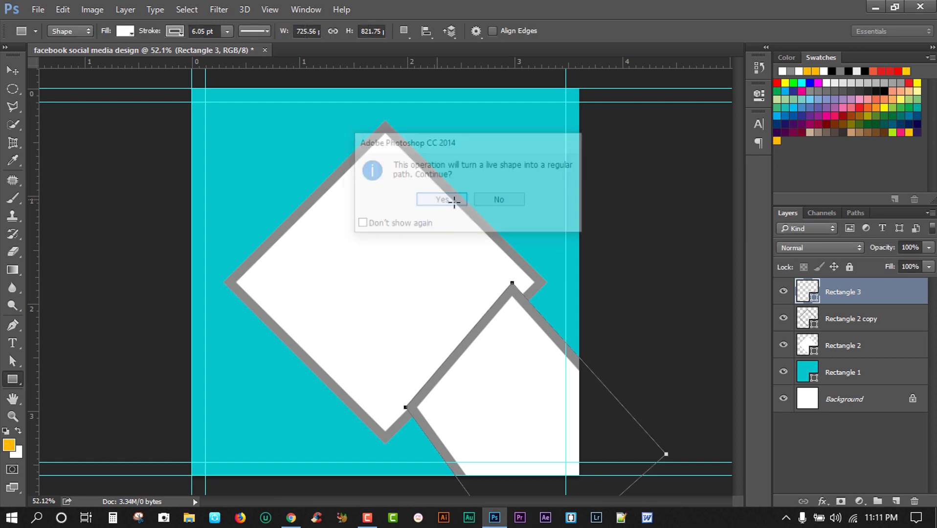
# Step: Remove the gray stroke from the rotated corner rectangle
pyautogui.click(172, 32)
pyautogui.click(116, 58)
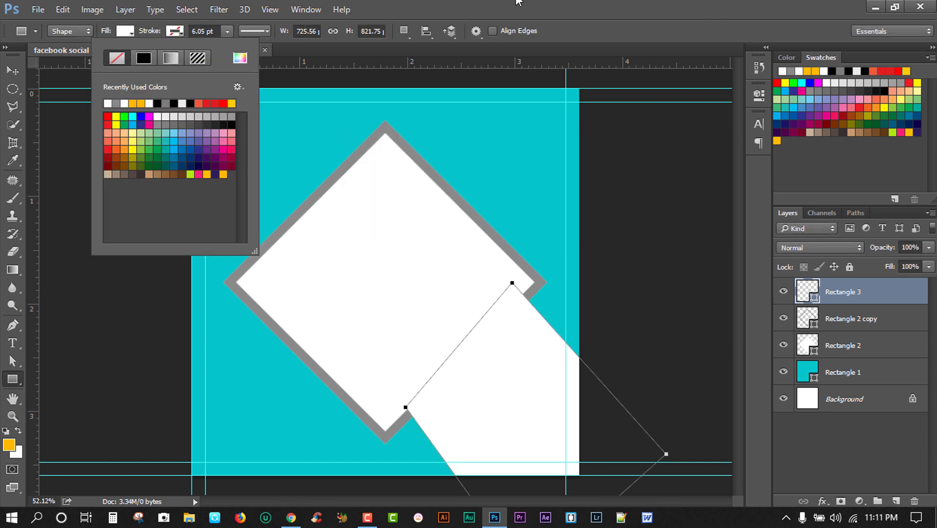
pyautogui.click(618, 2)
pyautogui.click(13, 70)
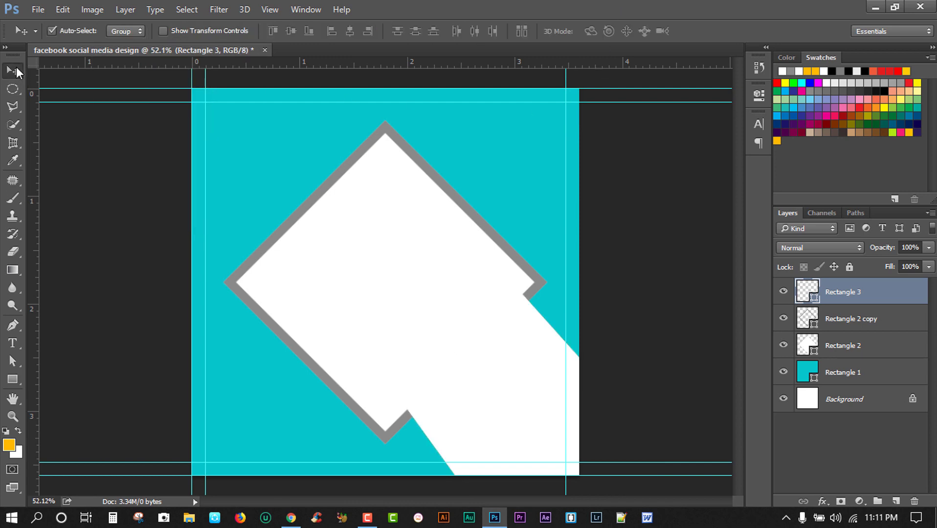
# Step: Place a horizontal guide through the diamond's left and right corners
pyautogui.click(13, 380)
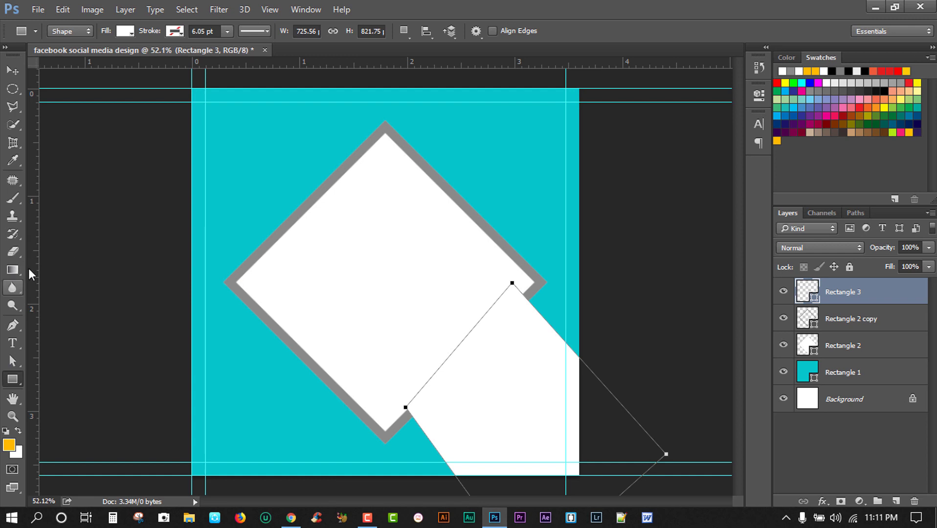
pyautogui.click(13, 325)
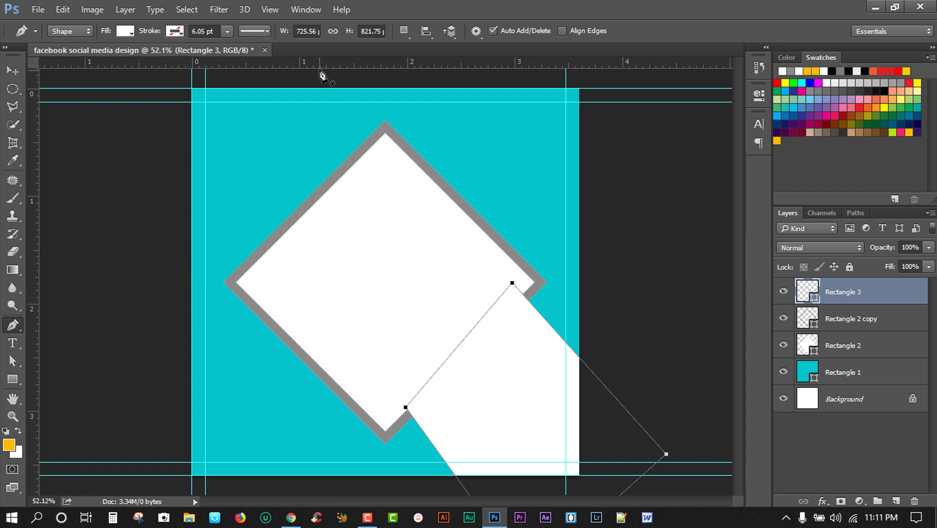
pyautogui.moveTo(320, 62); pyautogui.dragTo(280, 282)
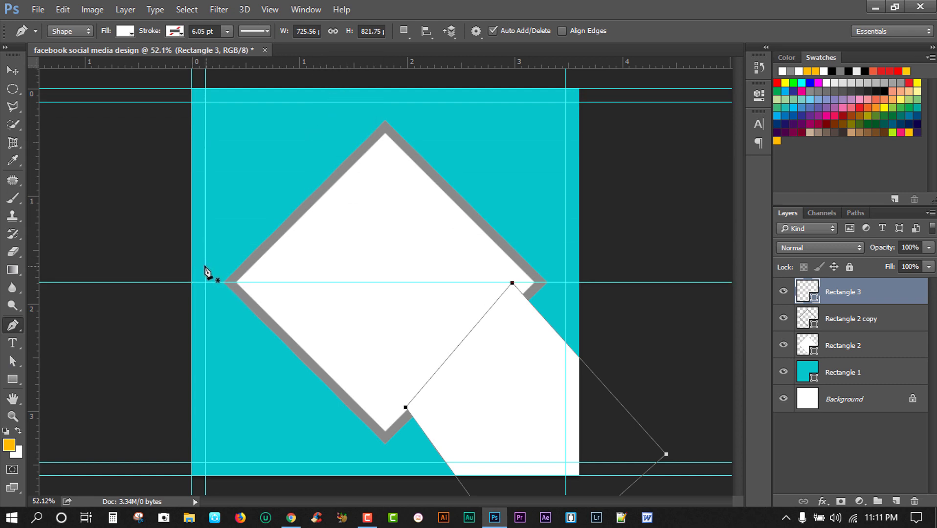
# Step: Try drawing a narrow white strip with the Pen tool from the canvas's left edge along the diamond's lower-left side
pyautogui.click(192, 245)
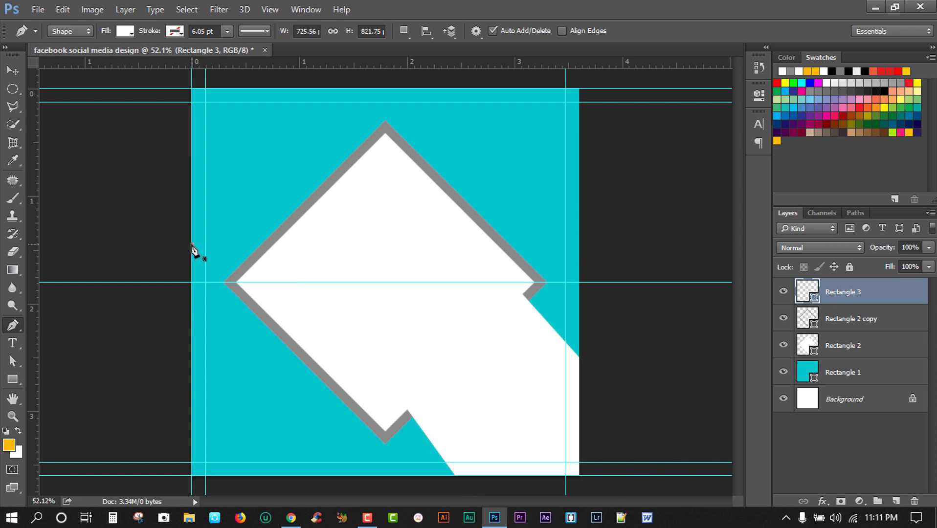
pyautogui.click(386, 441)
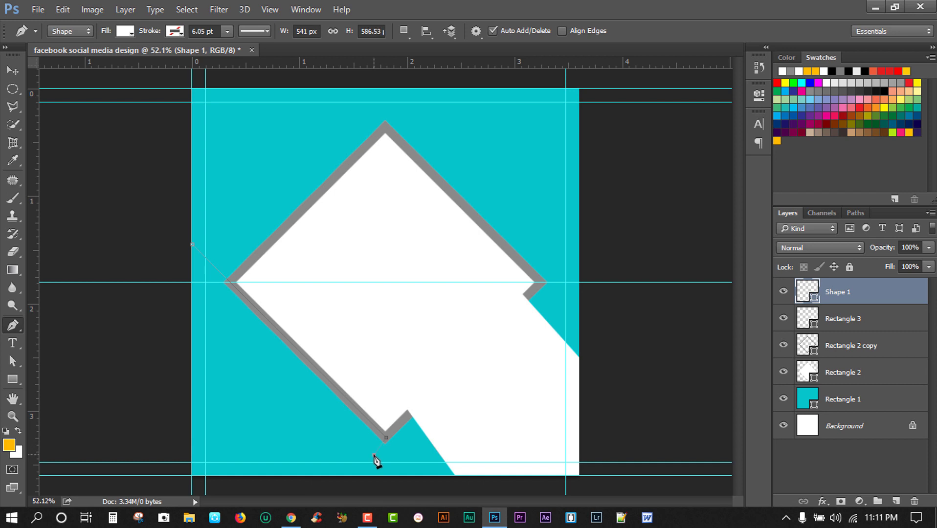
pyautogui.click(375, 454)
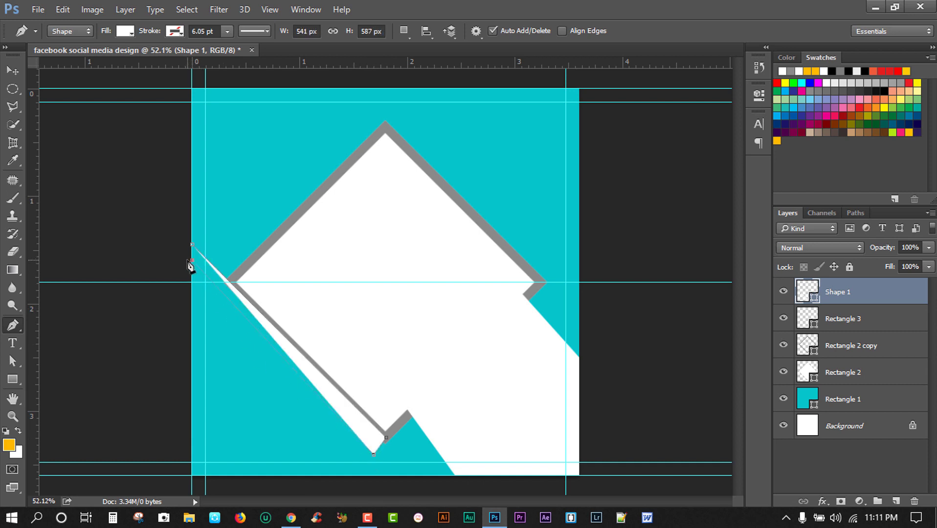
pyautogui.click(192, 261)
pyautogui.hotkey('ctrl', 'z')
pyautogui.click(186, 271)
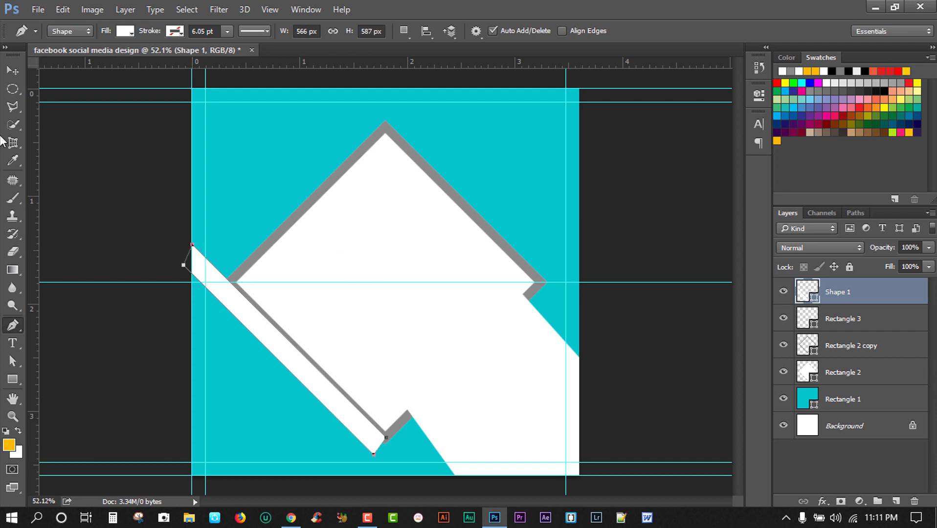
# Step: Try to transform the pen-drawn strip to widen it and cover the diamond's lower-left outline
pyautogui.click(10, 74)
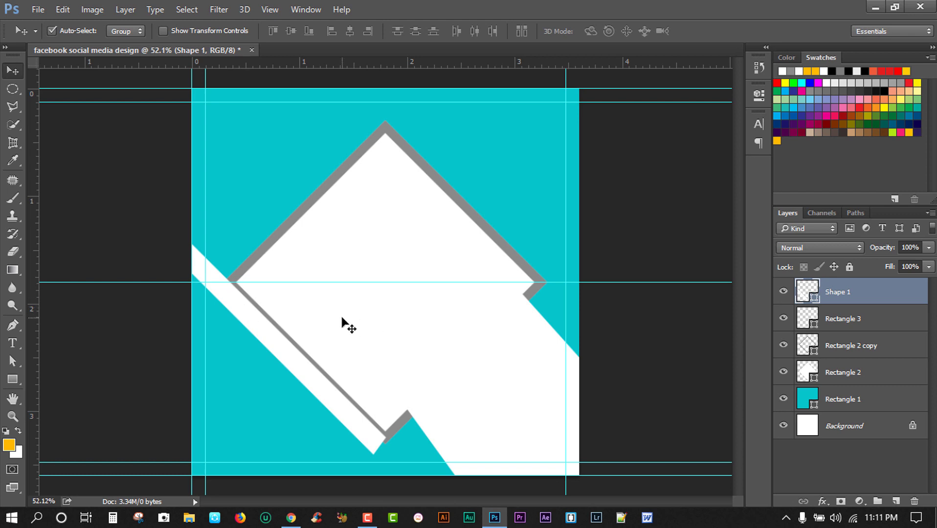
pyautogui.hotkey('ctrl', 't')
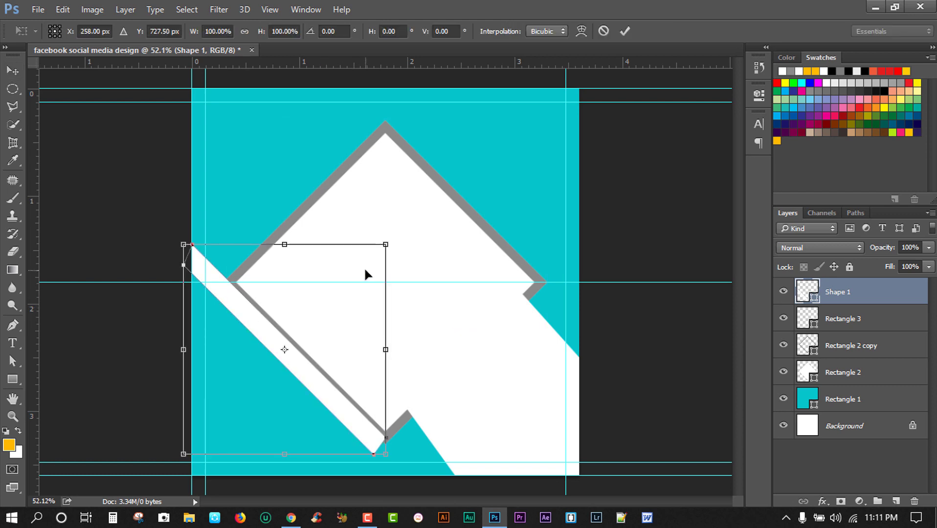
pyautogui.moveTo(386, 245); pyautogui.dragTo(394, 239)
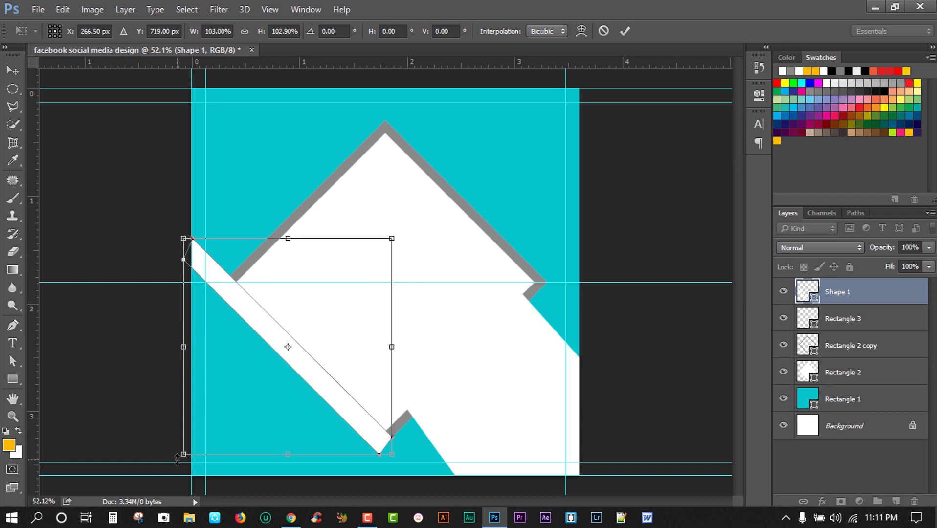
pyautogui.moveTo(184, 454); pyautogui.dragTo(136, 480)
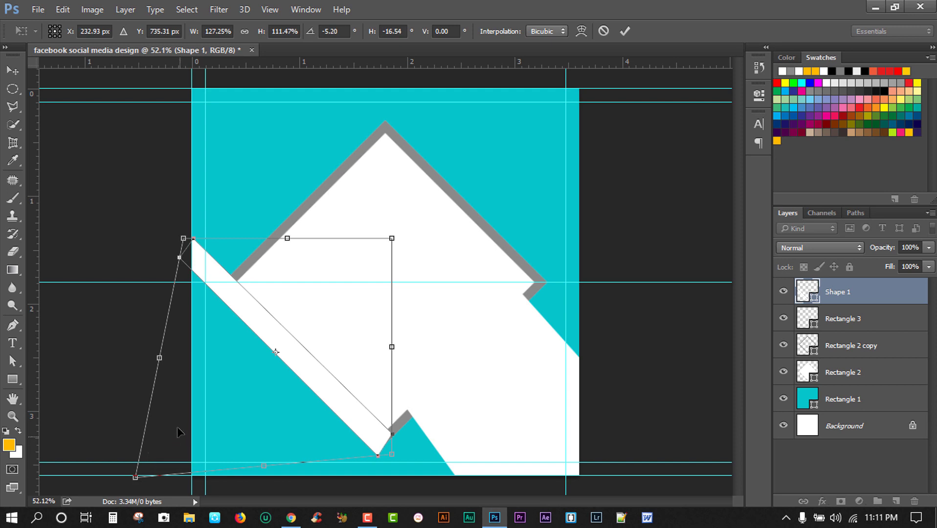
pyautogui.press('Return')
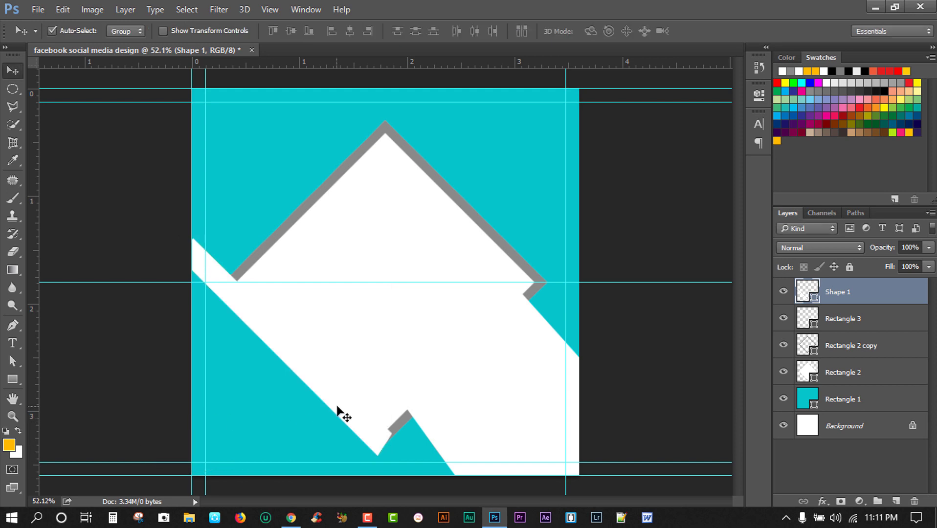
# Step: Delete the layer of the pen-drawn strip
pyautogui.click(13, 416)
pyautogui.moveTo(271, 423); pyautogui.dragTo(416, 430)
pyautogui.moveTo(437, 344); pyautogui.dragTo(368, 339)
pyautogui.moveTo(854, 301); pyautogui.dragTo(914, 500)
# Step: Draw a white rectangle without stroke, about 96 x 527 px, at the canvas's lower-left edge
pyautogui.click(13, 379)
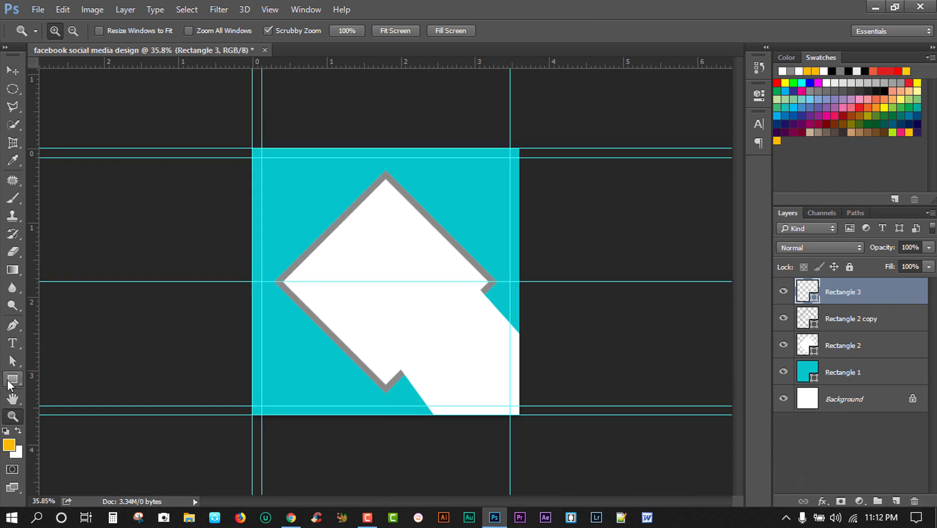
pyautogui.moveTo(267, 304); pyautogui.dragTo(286, 433)
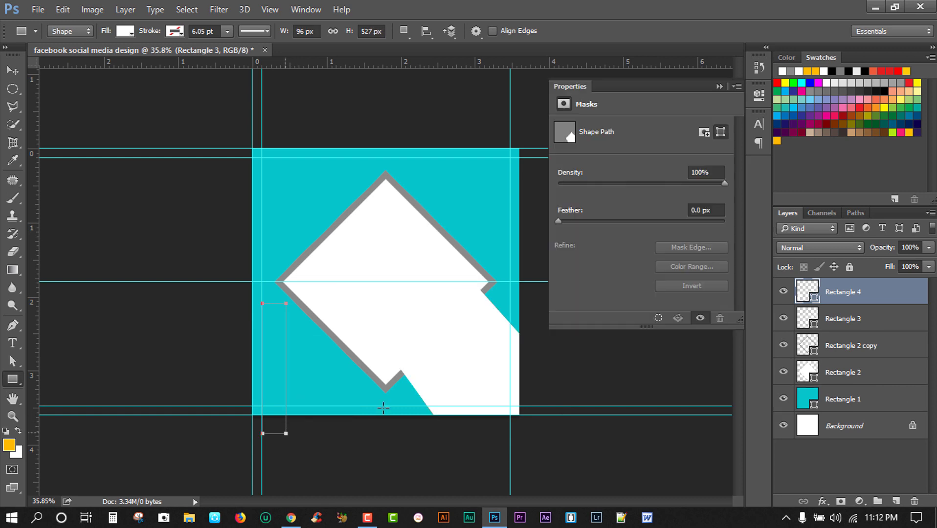
pyautogui.click(719, 86)
# Step: Rotate the narrow white rectangle to about -45° and place it alongside the diamond's lower-left edge
pyautogui.hotkey('ctrl', 't')
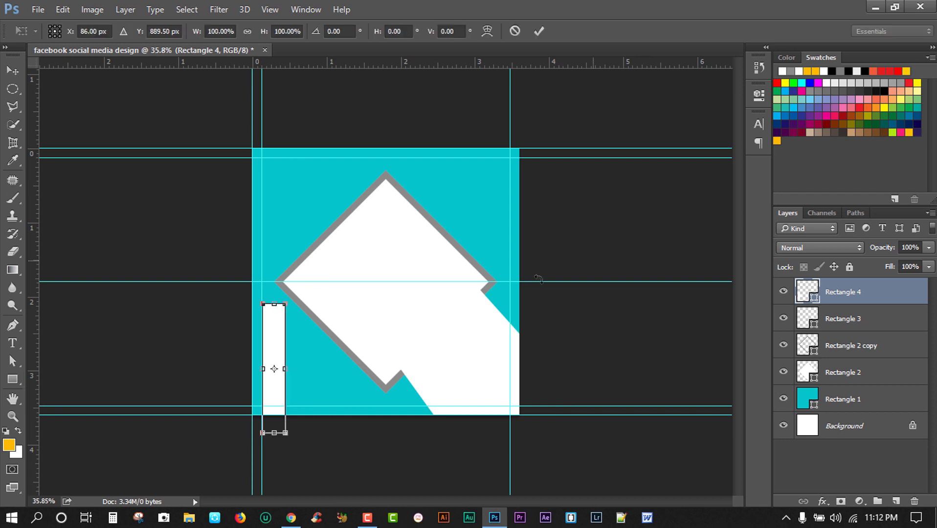
pyautogui.moveTo(398, 371); pyautogui.dragTo(392, 302)
pyautogui.moveTo(390, 350); pyautogui.dragTo(381, 349)
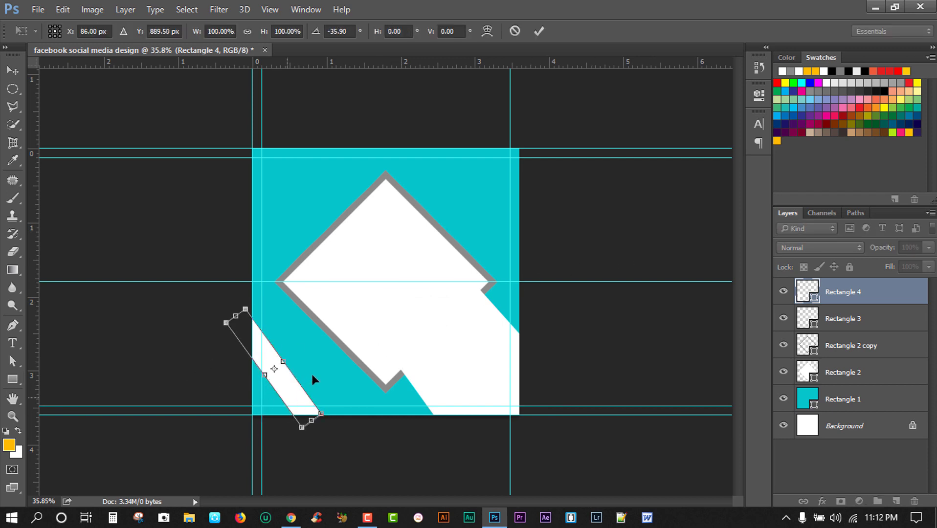
pyautogui.moveTo(312, 375); pyautogui.dragTo(384, 368)
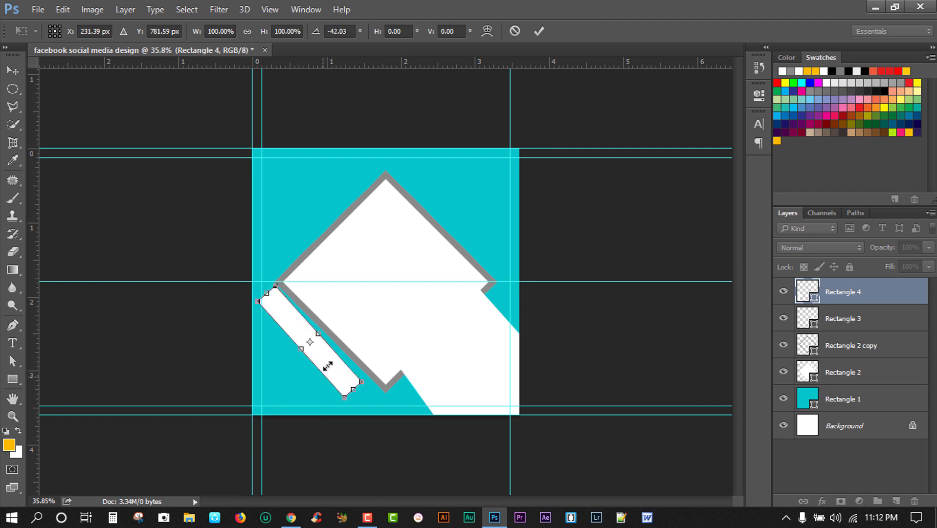
pyautogui.moveTo(327, 363); pyautogui.dragTo(328, 360)
pyautogui.moveTo(380, 385); pyautogui.dragTo(380, 381)
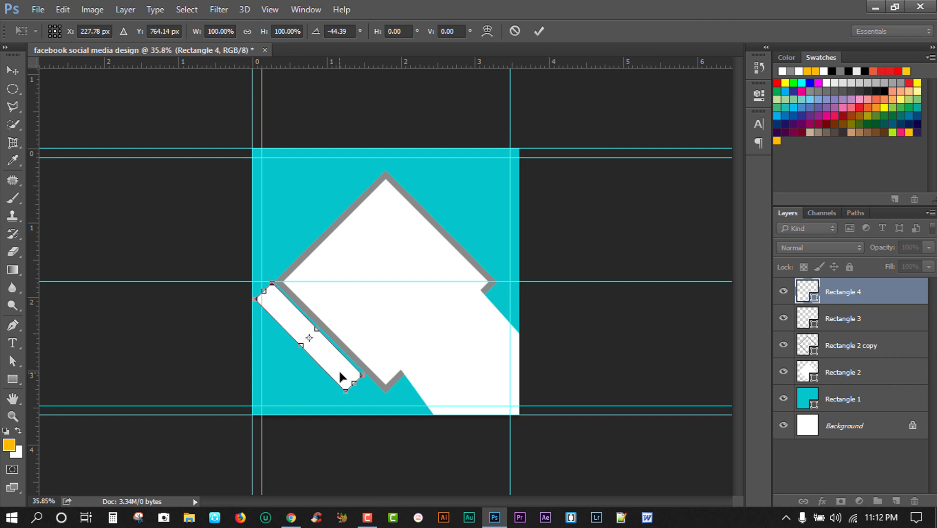
pyautogui.moveTo(338, 372); pyautogui.dragTo(341, 375)
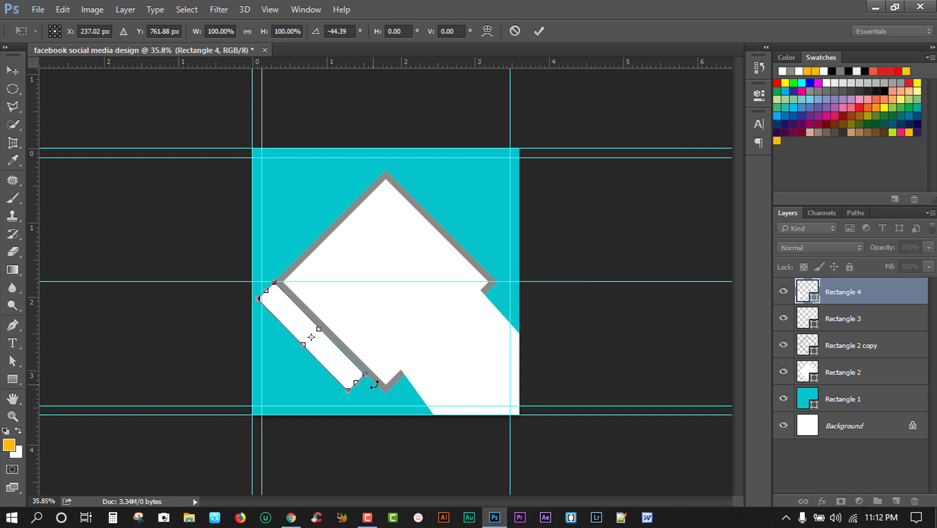
pyautogui.moveTo(374, 385); pyautogui.dragTo(373, 386)
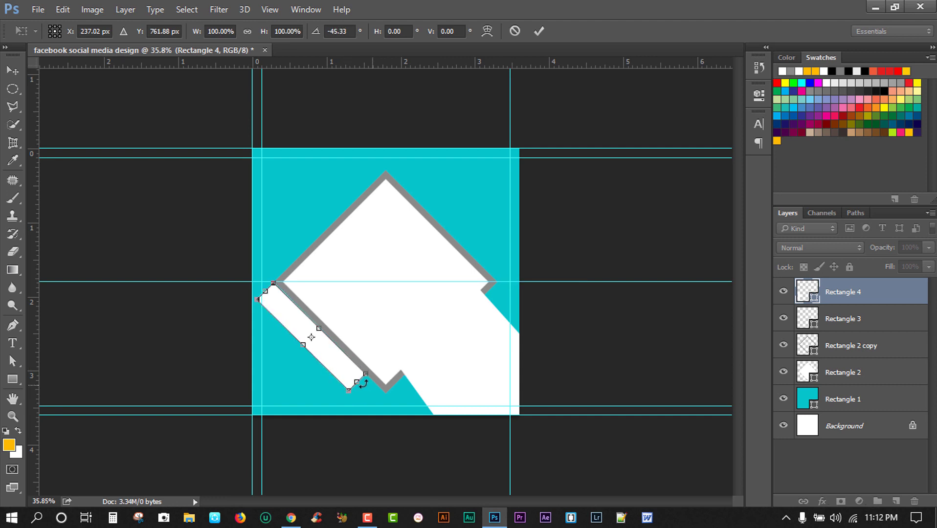
# Step: Slide the tilted strip up along the diamond's lower-left edge past the canvas's left edge, and nudge it up against the gray outline
pyautogui.moveTo(332, 362); pyautogui.dragTo(308, 341)
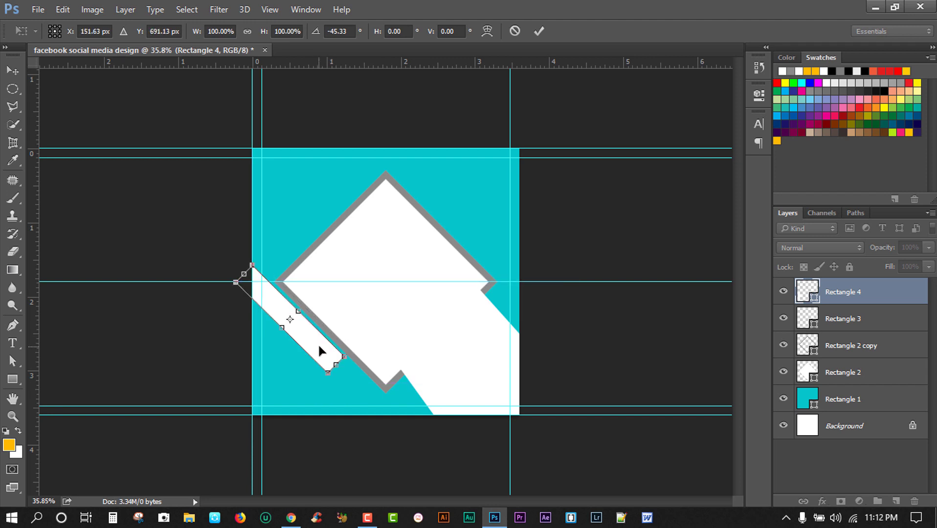
pyautogui.press('Up')
pyautogui.press('Up')
pyautogui.press('Up')
pyautogui.press('Up')
pyautogui.press('Up')
pyautogui.press('Up')
pyautogui.press('Up')
pyautogui.press('Up')
pyautogui.press('Up')
pyautogui.press('Up')
pyautogui.press('Up')
pyautogui.press('Up')
pyautogui.press('Up')
pyautogui.press('Up')
pyautogui.press('Up')
pyautogui.press('Up')
pyautogui.press('Up')
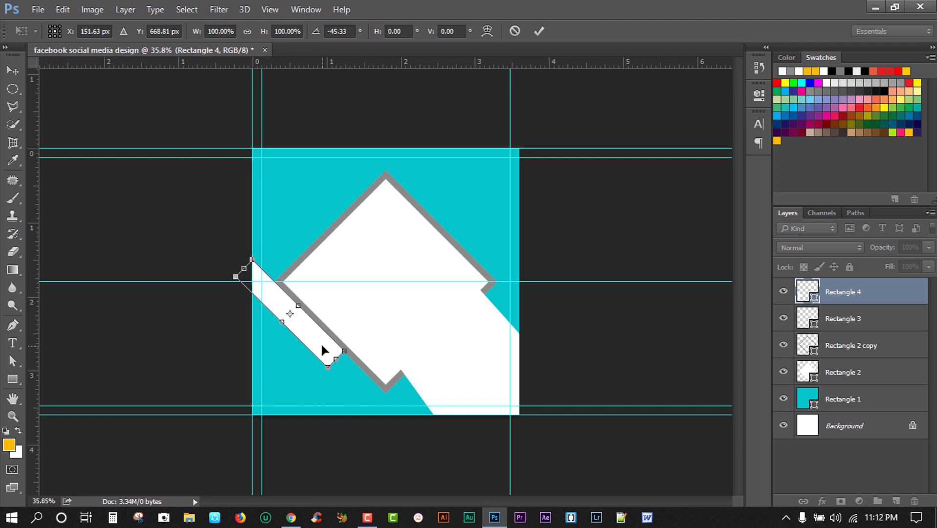
# Step: Nudge the tilted strip up over the diamond's lower-left outline, lengthen it to about 125%, and widen it slightly outward
pyautogui.press('Up')
pyautogui.press('Up')
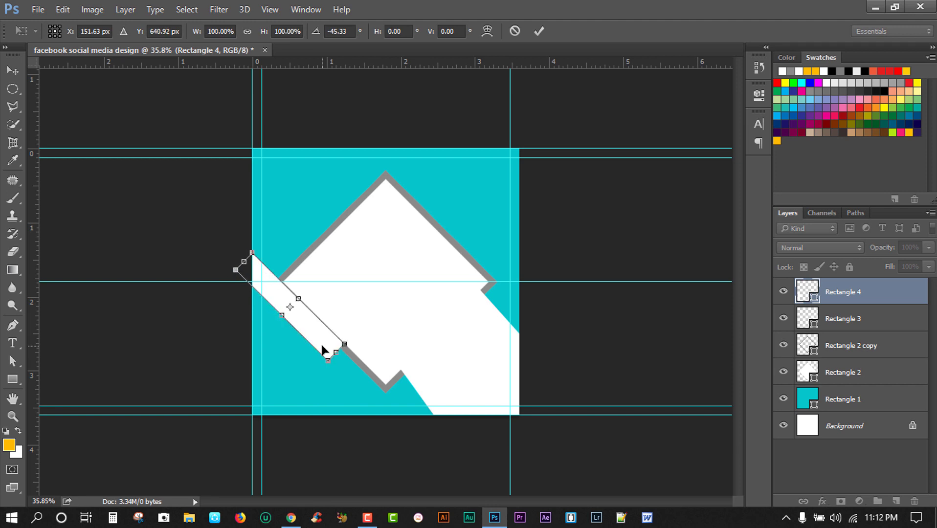
pyautogui.moveTo(359, 338); pyautogui.dragTo(353, 379)
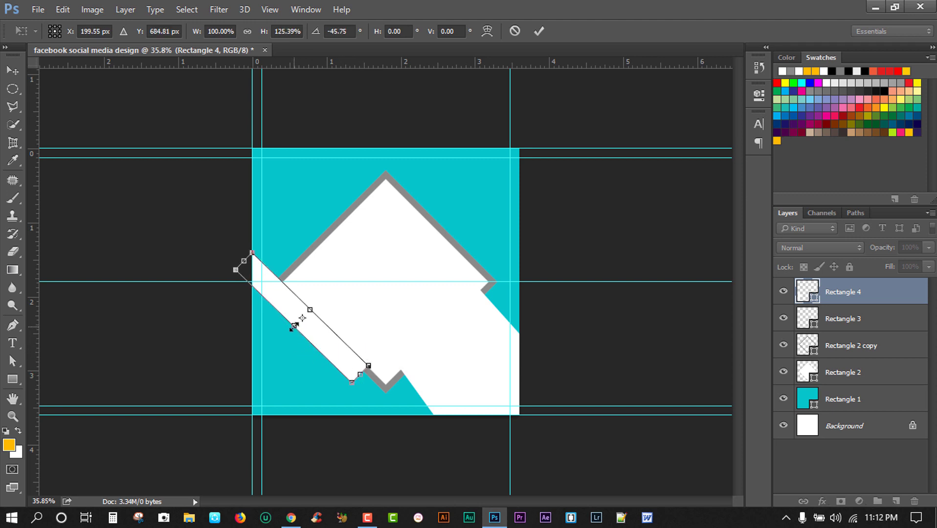
pyautogui.moveTo(295, 326); pyautogui.dragTo(289, 334)
pyautogui.press('u')
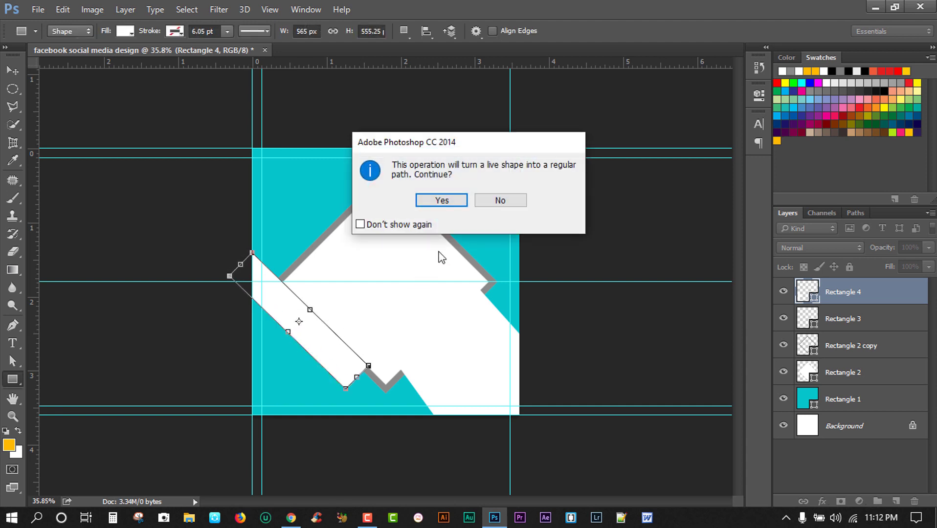
pyautogui.click(438, 201)
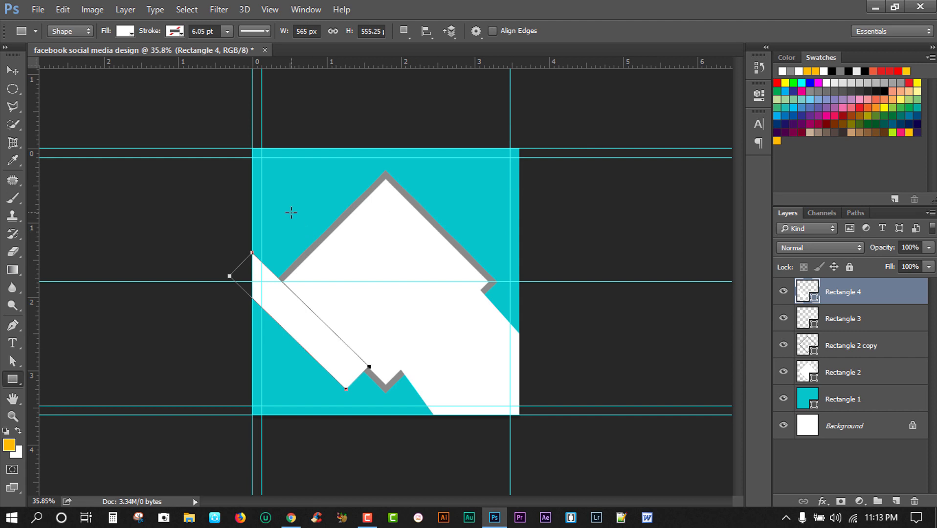
# Step: Narrow the tilted strip's bounding box to about 543 px wide by pulling in its outer side
pyautogui.hotkey('ctrl', 't')
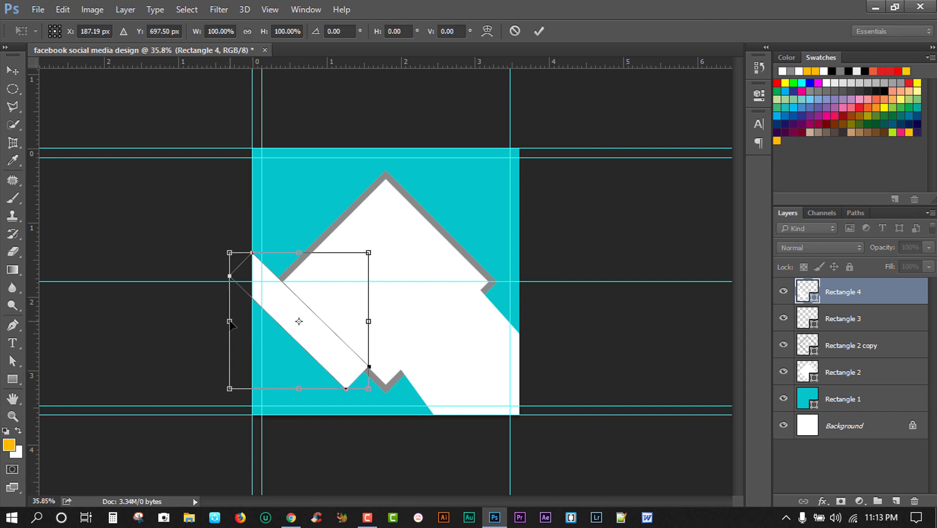
pyautogui.moveTo(229, 322); pyautogui.dragTo(235, 322)
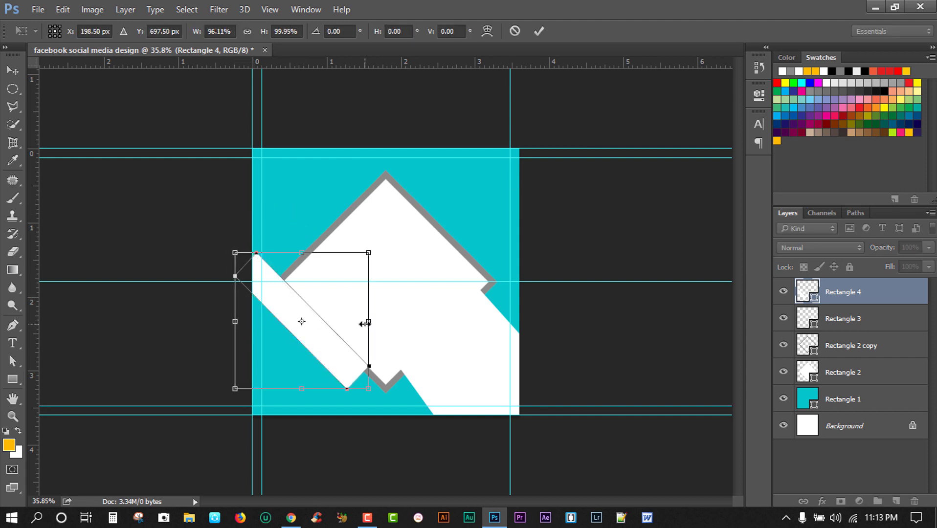
pyautogui.press('Return')
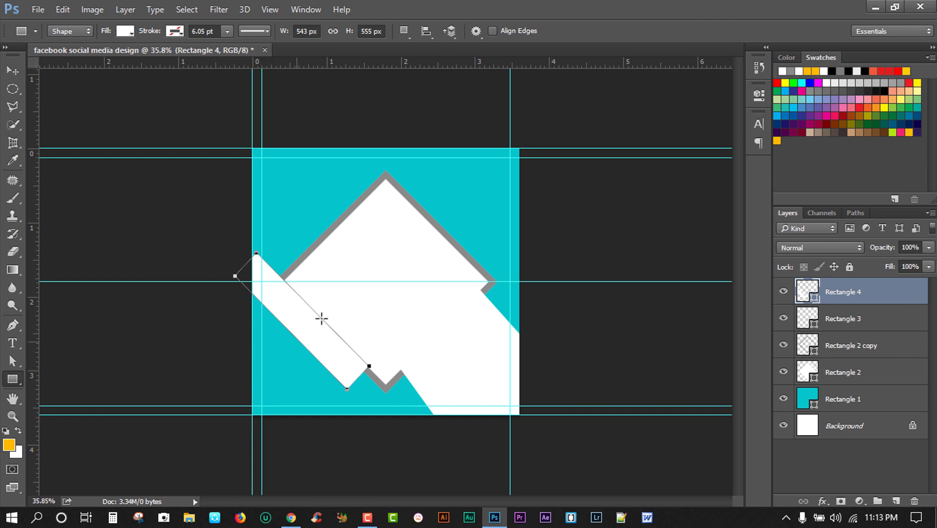
# Step: Change the fill colour of the central diamond (Rectangle 2) to black, 000000
pyautogui.click(14, 71)
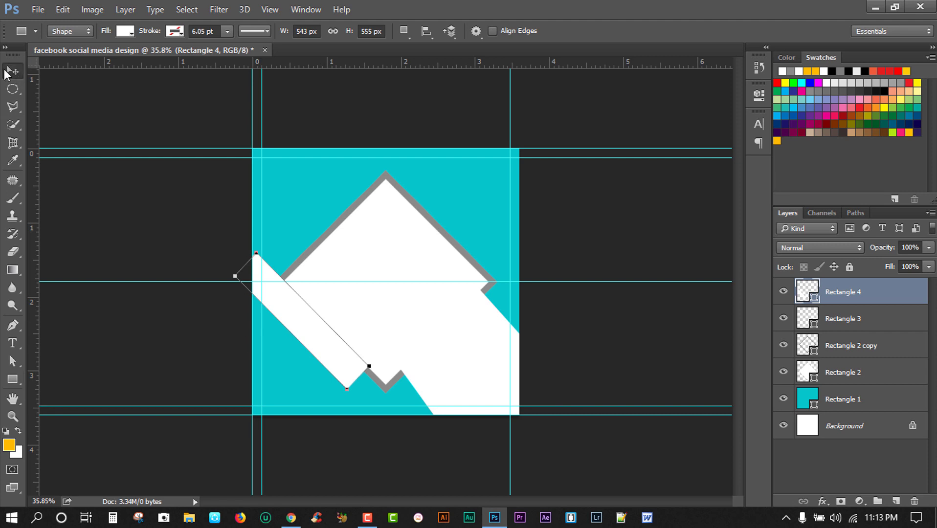
pyautogui.click(410, 228)
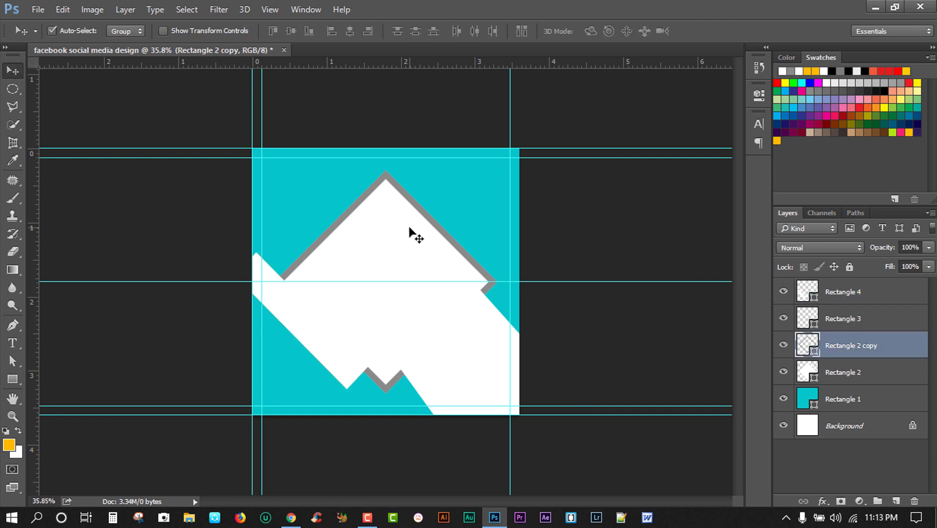
pyautogui.doubleClick(811, 319)
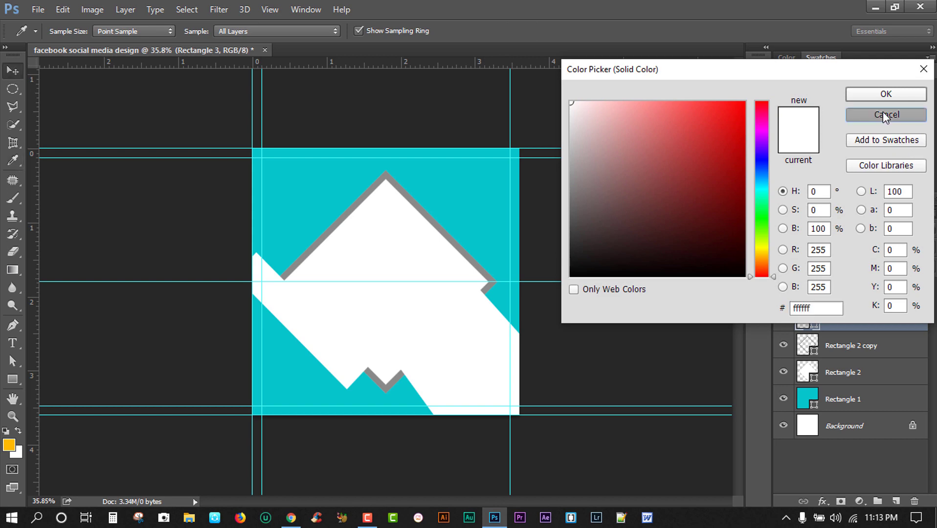
pyautogui.click(884, 114)
pyautogui.click(810, 374)
pyautogui.doubleClick(810, 377)
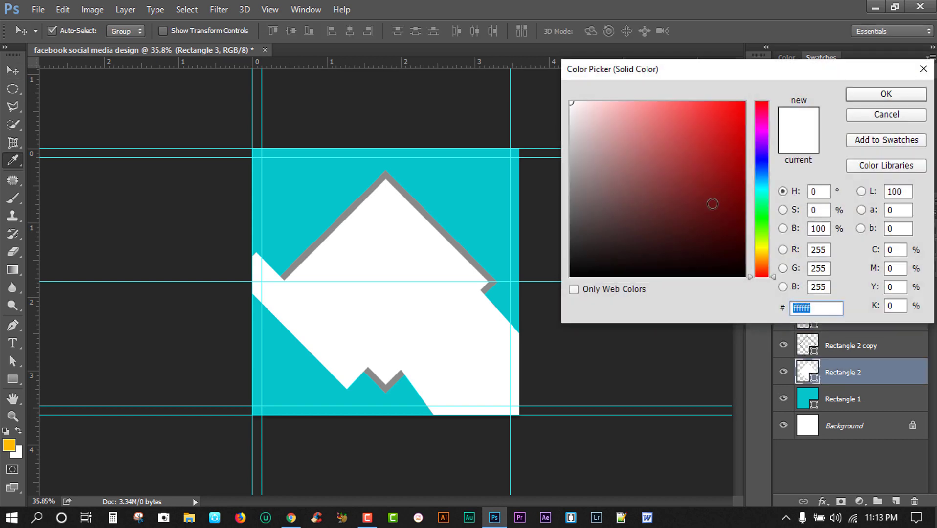
pyautogui.write('000000')
pyautogui.click(885, 94)
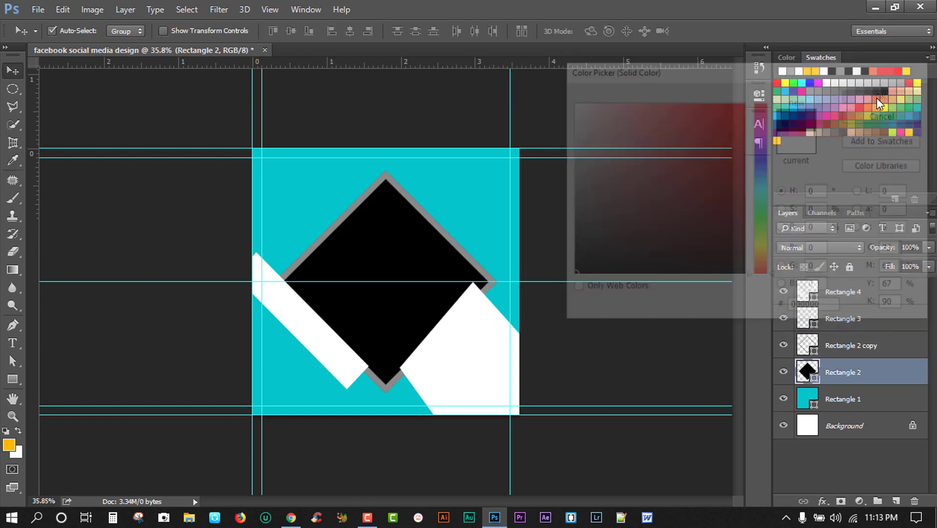
# Step: Change the stroke colour of the diamond's outline (Rectangle 2 copy) from gray to white
pyautogui.doubleClick(808, 345)
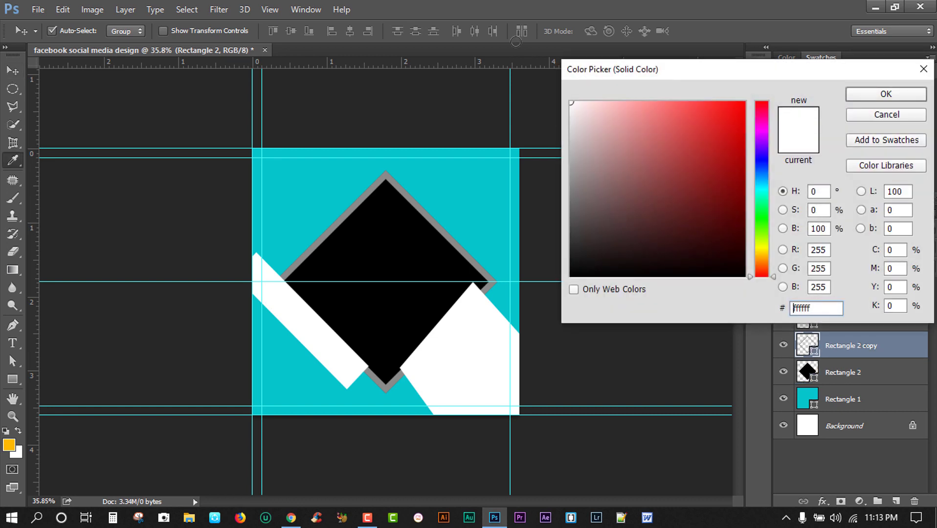
pyautogui.click(877, 96)
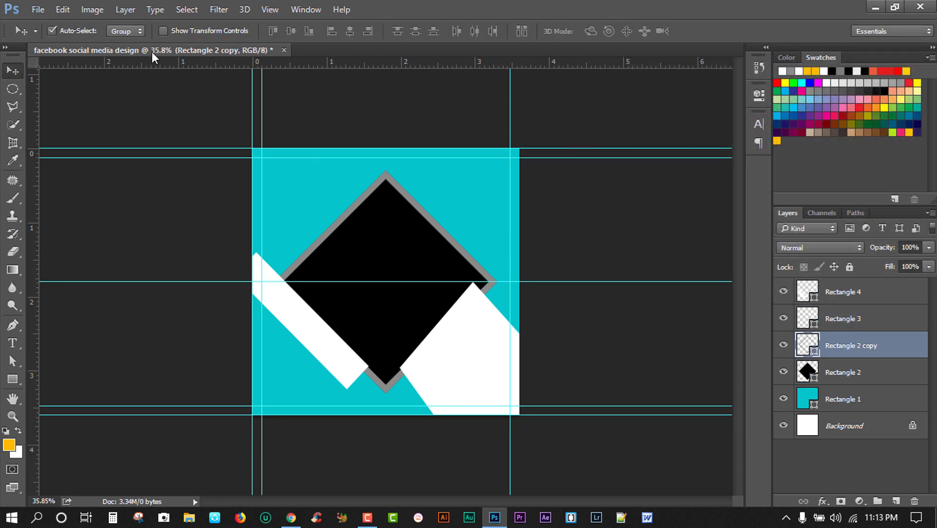
pyautogui.click(7, 381)
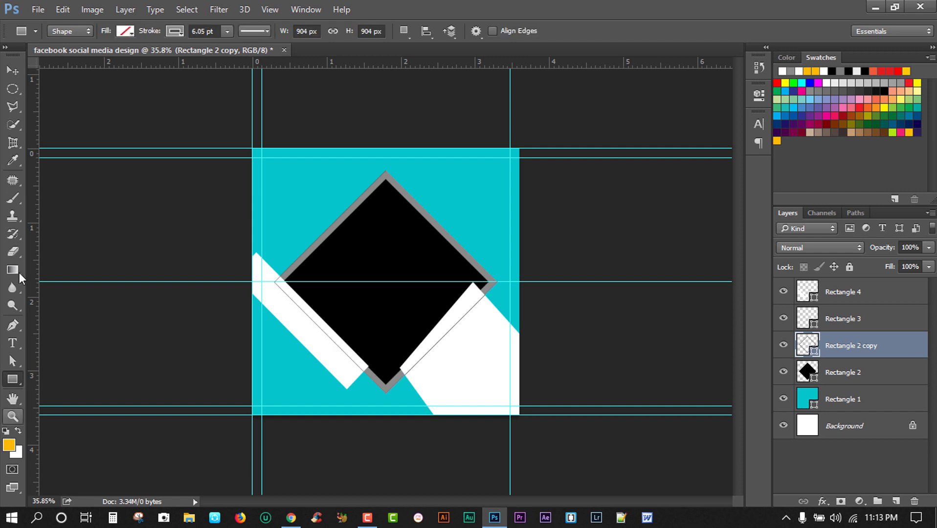
pyautogui.click(174, 31)
pyautogui.click(108, 103)
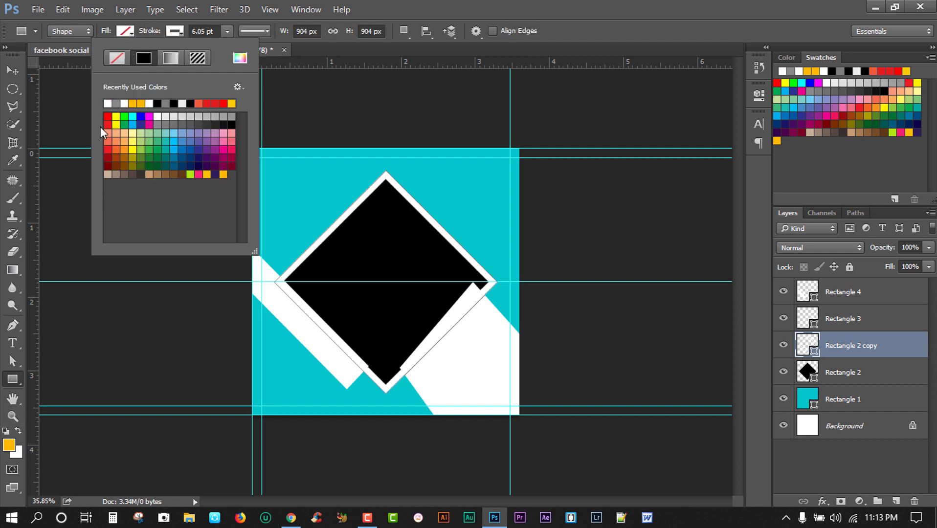
pyautogui.click(602, 2)
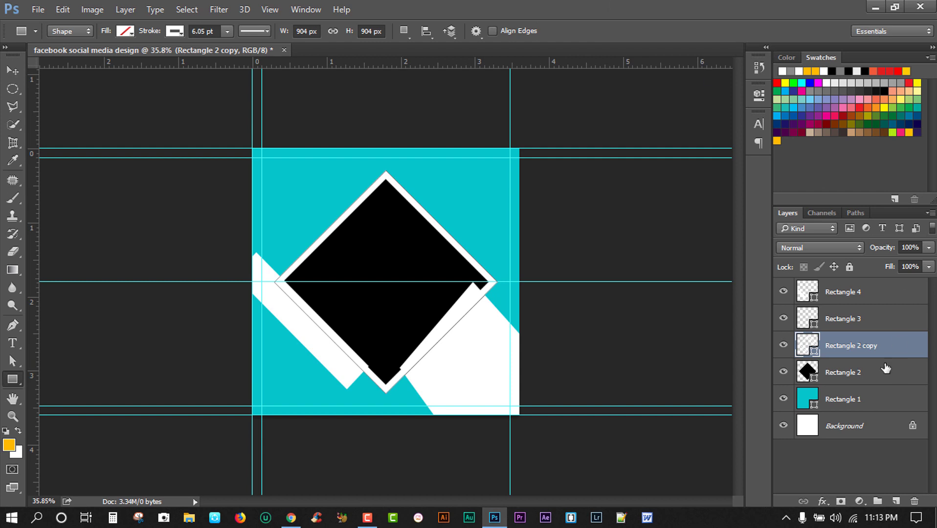
# Step: Enlarge the tilted strip outward from its upper-left corner to about 576 x 594 px, so its end extends past the canvas edge
pyautogui.click(5, 72)
pyautogui.click(288, 311)
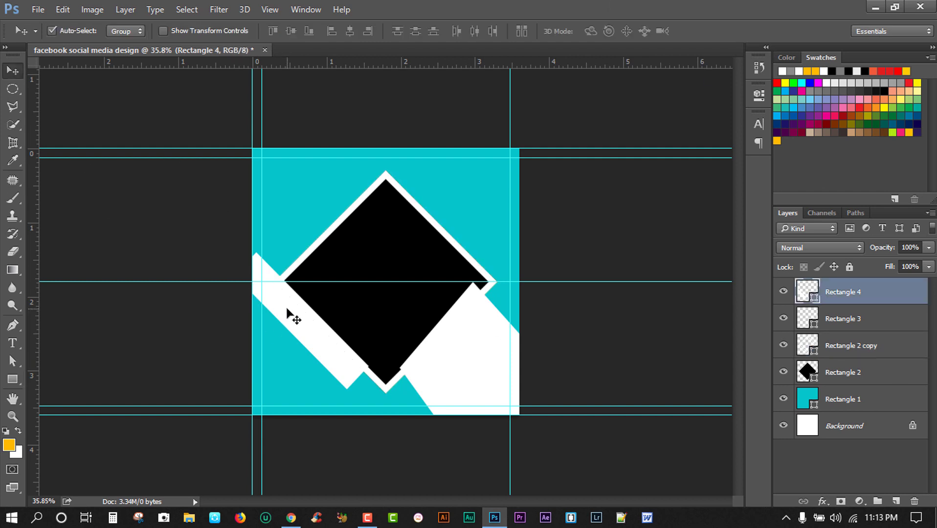
pyautogui.click(64, 9)
pyautogui.click(186, 262)
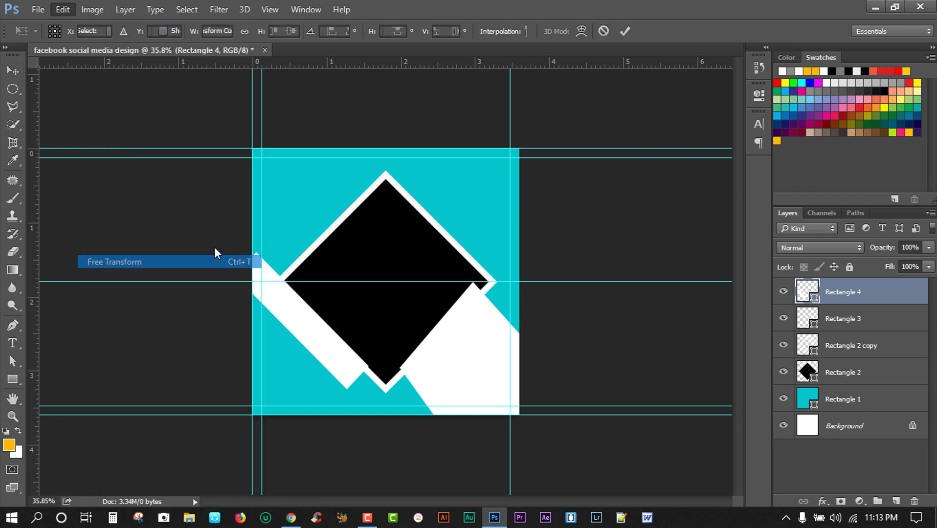
pyautogui.moveTo(234, 252); pyautogui.dragTo(226, 243)
pyautogui.press('Return')
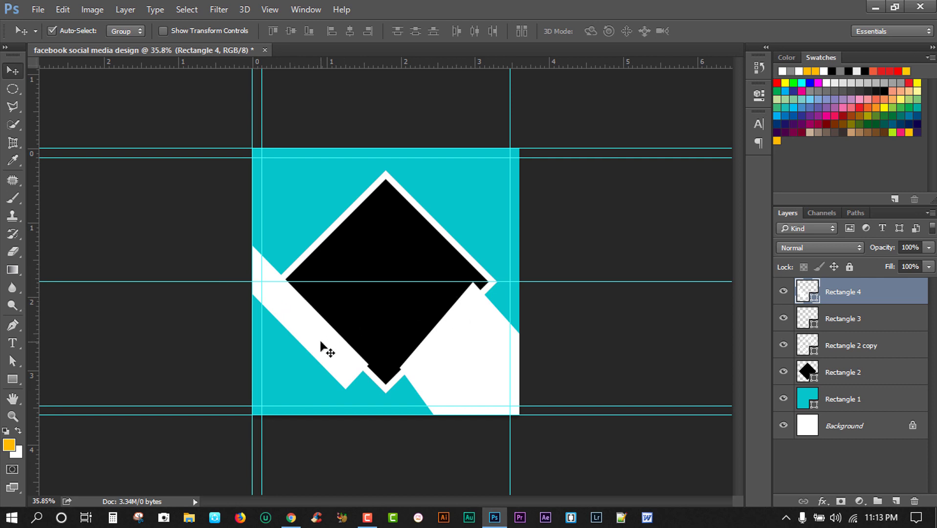
# Step: Nudge the tilted strip down and left until it sits alongside the outer edge of the diamond's outline
pyautogui.press('Down')
pyautogui.press('Down')
pyautogui.press('Down')
pyautogui.press('Down')
pyautogui.press('Down')
pyautogui.press('Down')
pyautogui.press('Down')
pyautogui.press('Down')
pyautogui.press('Down')
pyautogui.press('Down')
pyautogui.press('Down')
pyautogui.press('Down')
pyautogui.press('Left')
pyautogui.press('Left')
pyautogui.press('Left')
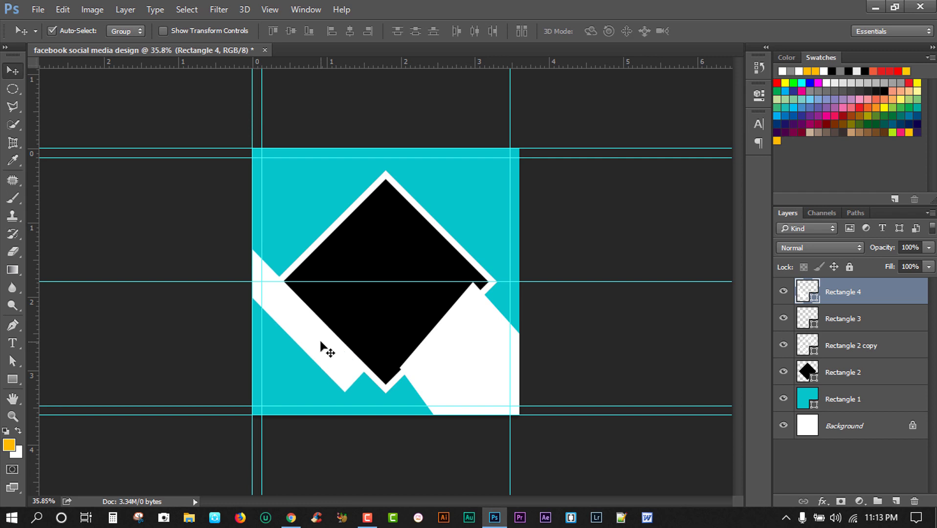
pyautogui.press('Down')
pyautogui.press('Down')
pyautogui.press('Down')
pyautogui.press('Down')
pyautogui.press('Left')
pyautogui.press('Left')
pyautogui.press('Left')
pyautogui.press('Left')
pyautogui.press('Up')
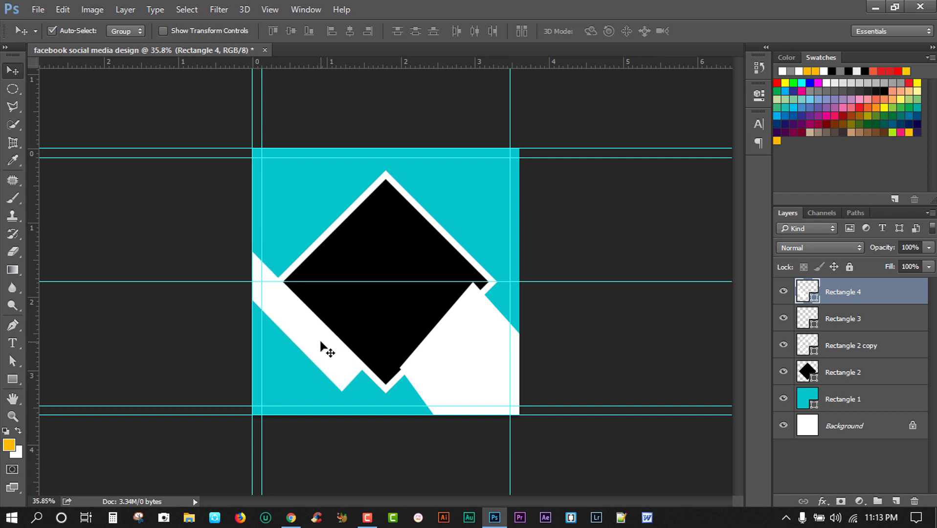
pyautogui.press('Left')
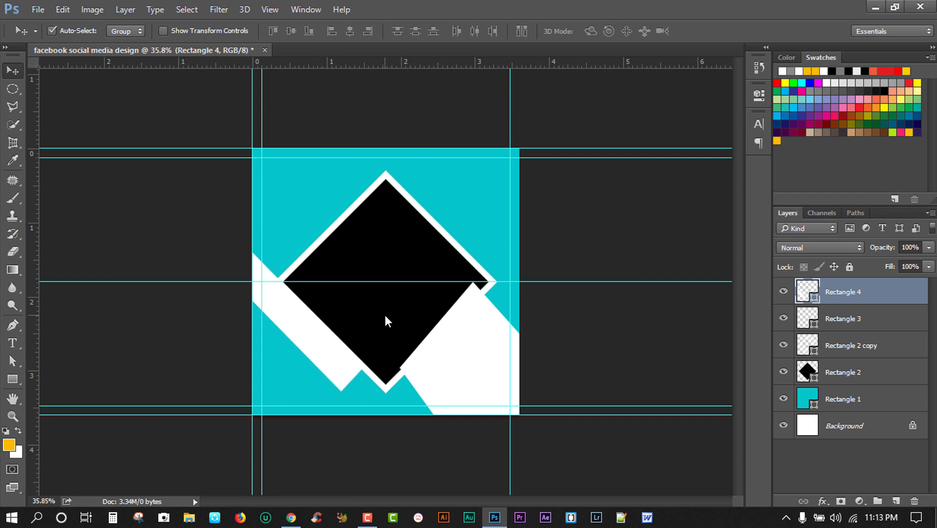
# Step: Draw a white circle about 296 px across without stroke over the diamond's upper-left edge, and shift it slightly up and right
pyautogui.click(9, 378)
pyautogui.click(66, 402)
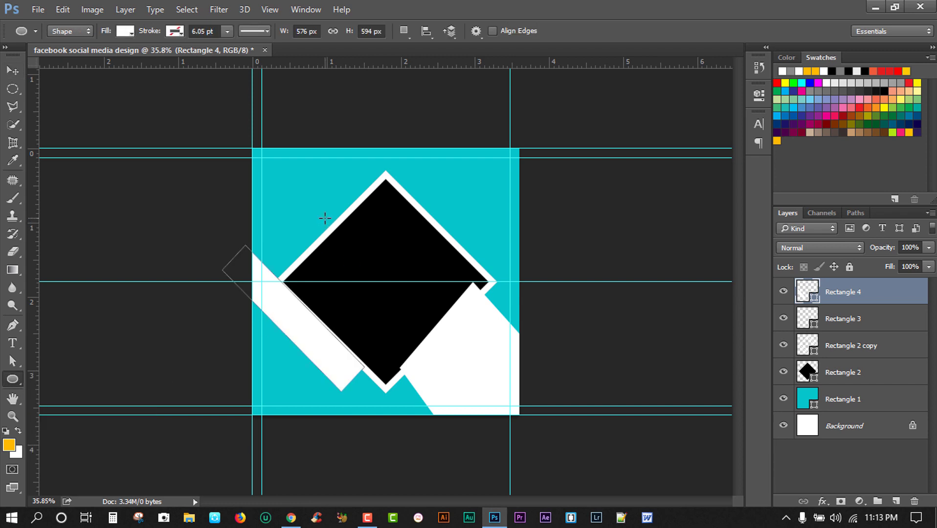
pyautogui.moveTo(325, 218); pyautogui.dragTo(370, 253)
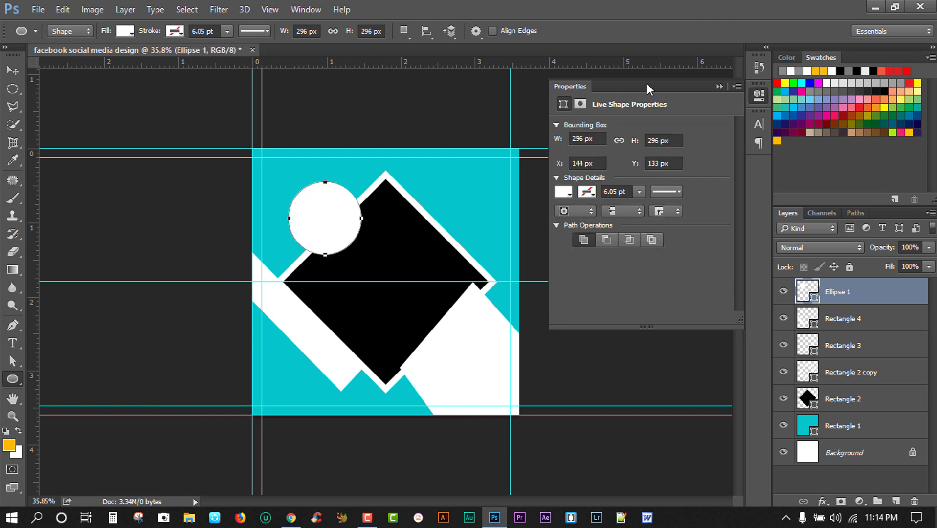
pyautogui.click(719, 87)
pyautogui.click(13, 71)
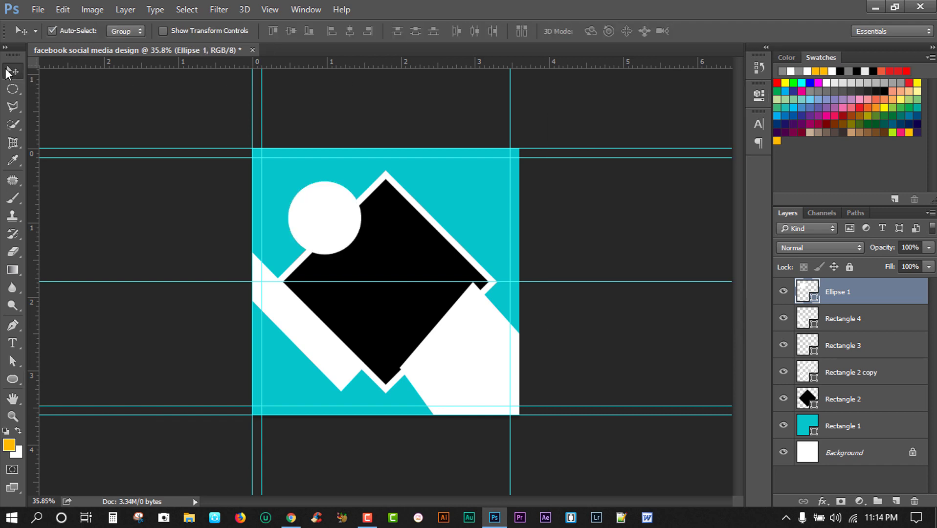
pyautogui.moveTo(339, 214); pyautogui.dragTo(341, 209)
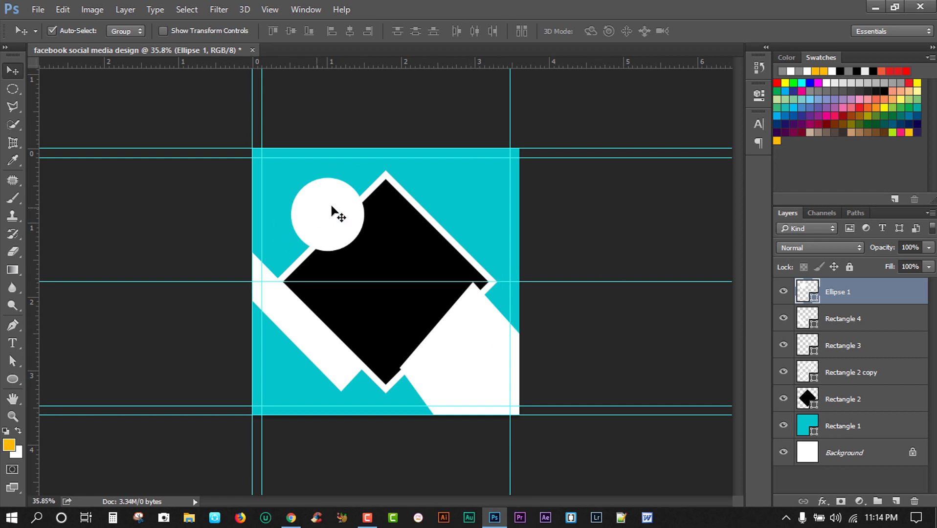
# Step: Change the fill colour of the tilted strip (Rectangle 4) to bright yellow, f6ff00
pyautogui.click(331, 370)
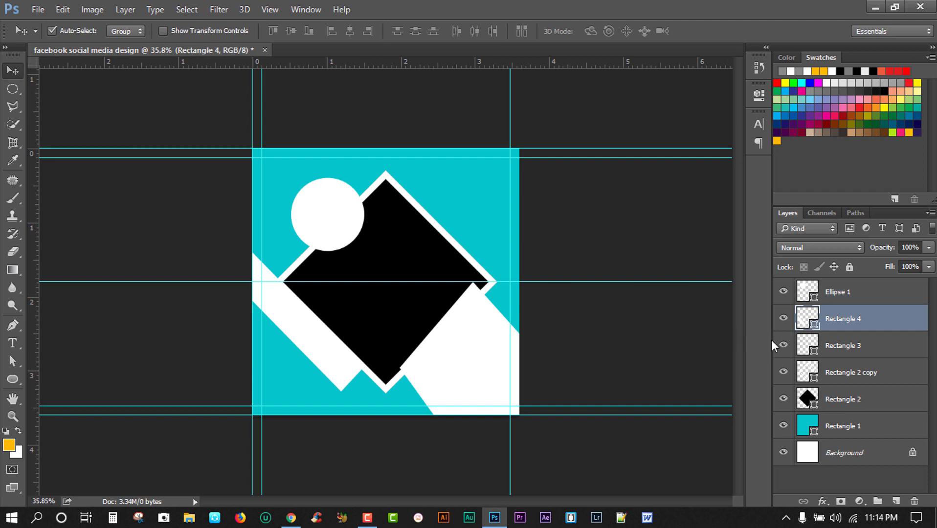
pyautogui.doubleClick(806, 320)
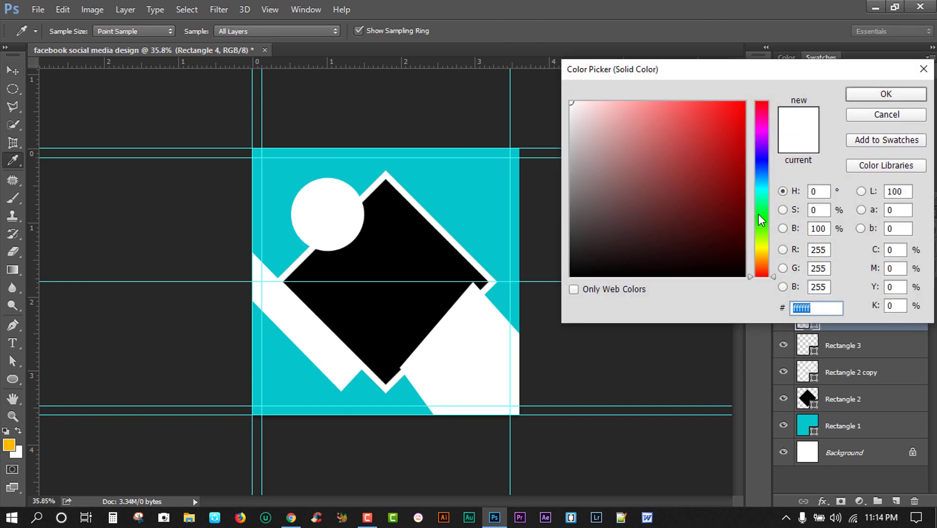
pyautogui.click(759, 214)
pyautogui.click(688, 107)
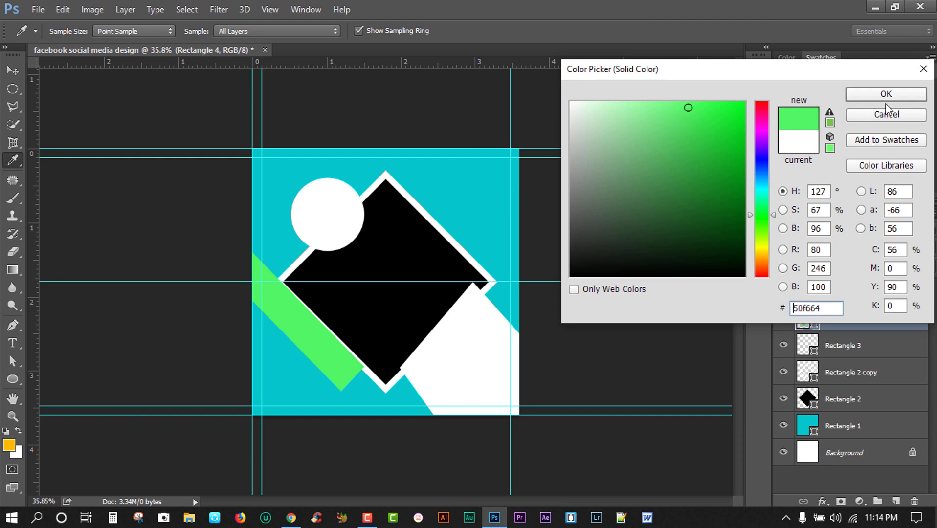
pyautogui.moveTo(761, 234); pyautogui.dragTo(765, 247)
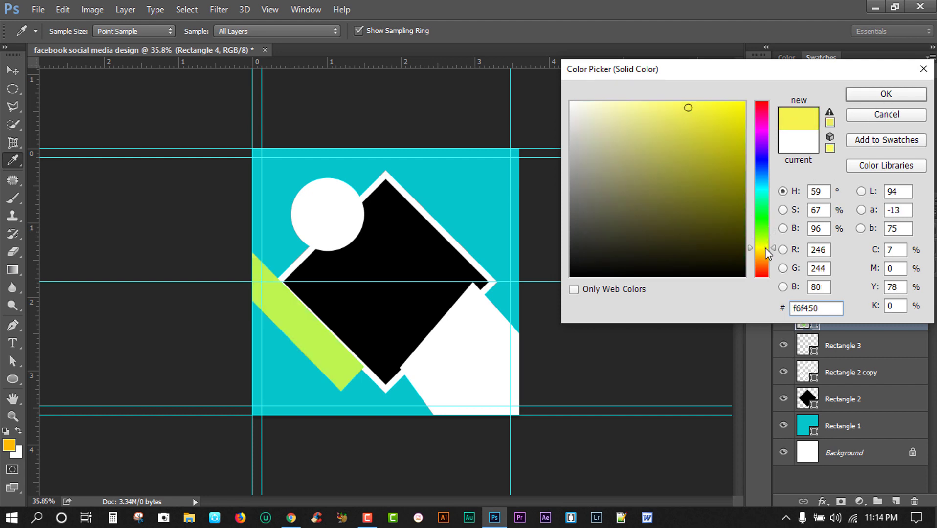
pyautogui.moveTo(733, 202); pyautogui.dragTo(760, 70)
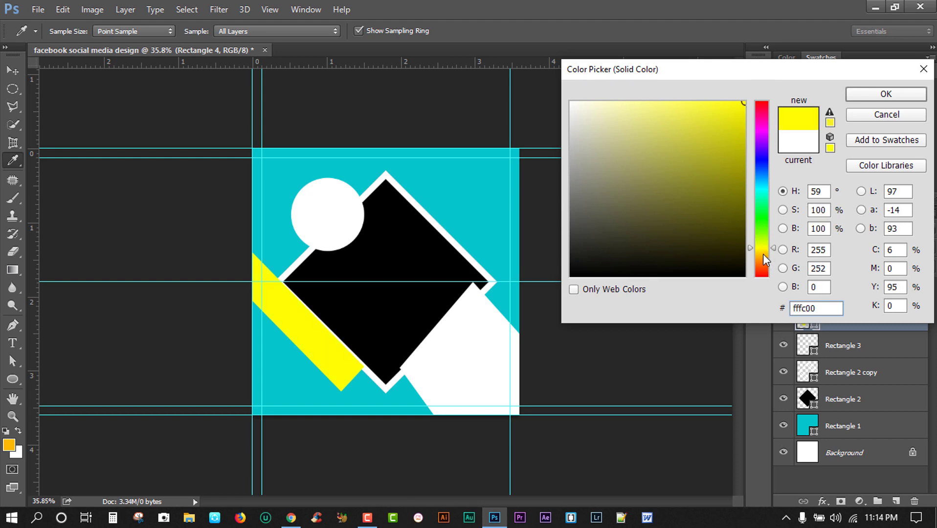
pyautogui.moveTo(760, 247); pyautogui.dragTo(759, 242)
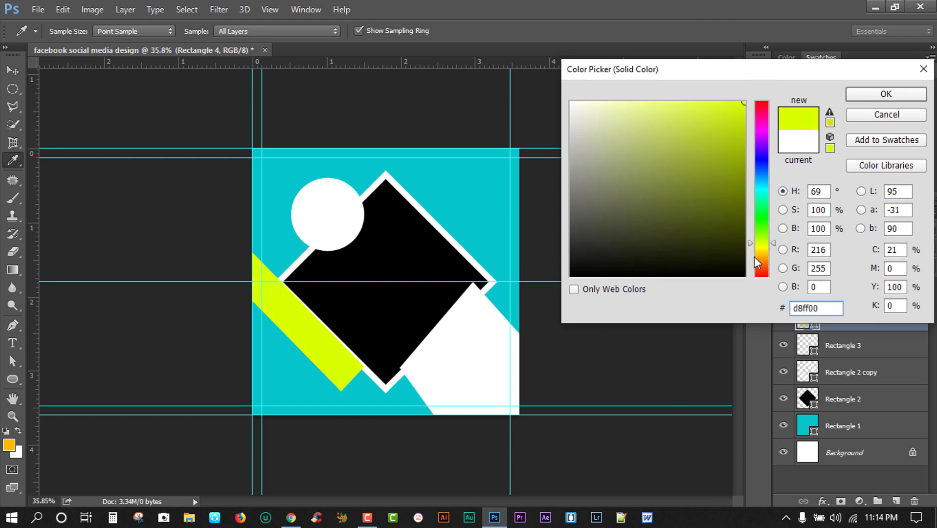
pyautogui.click(760, 248)
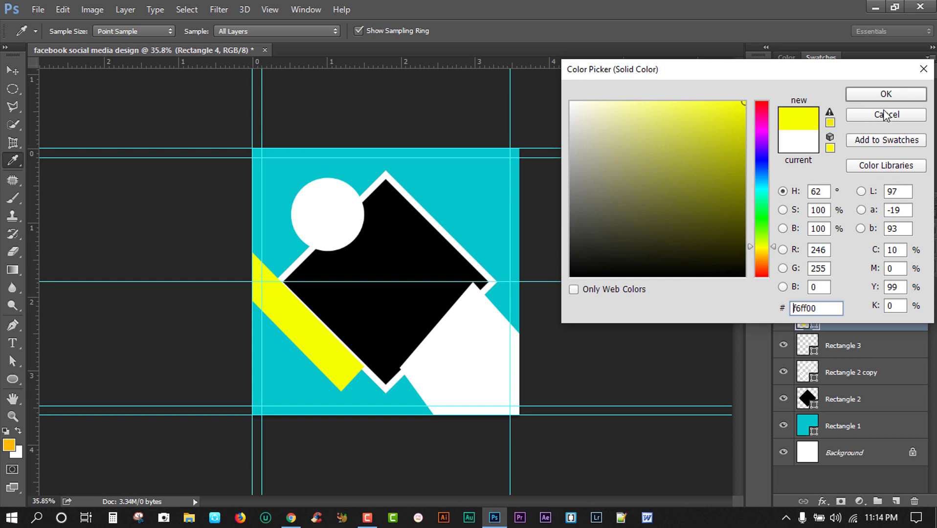
pyautogui.click(886, 94)
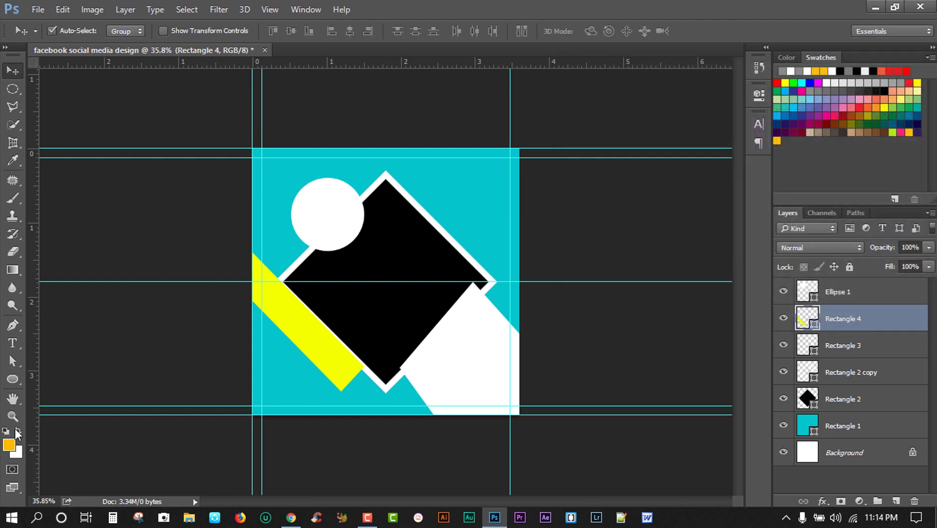
# Step: Rotate the yellow strip to -0.46° and shift it slightly right and up so it lies flush with the diamond's lower-left black edge
pyautogui.click(13, 416)
pyautogui.moveTo(363, 372); pyautogui.dragTo(435, 389)
pyautogui.hotkey('ctrl', 't')
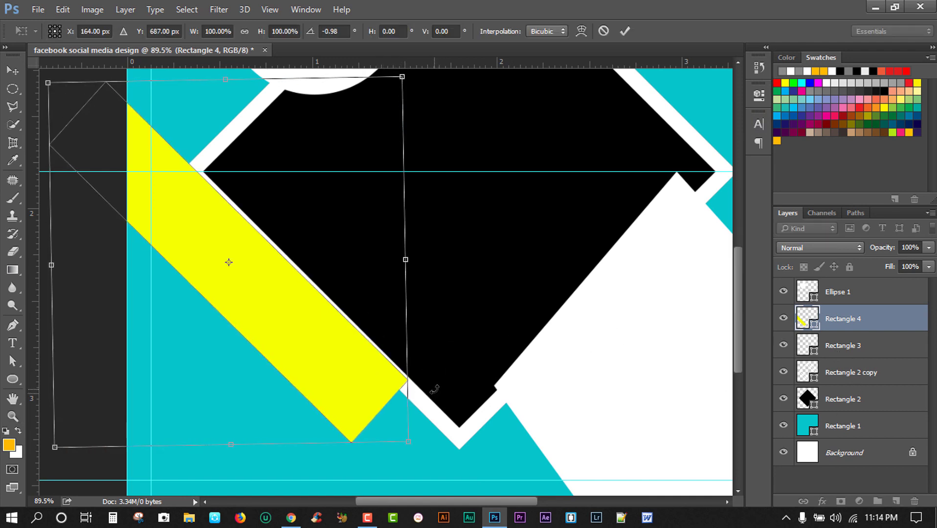
pyautogui.moveTo(313, 342); pyautogui.dragTo(320, 341)
pyautogui.moveTo(450, 355); pyautogui.dragTo(449, 358)
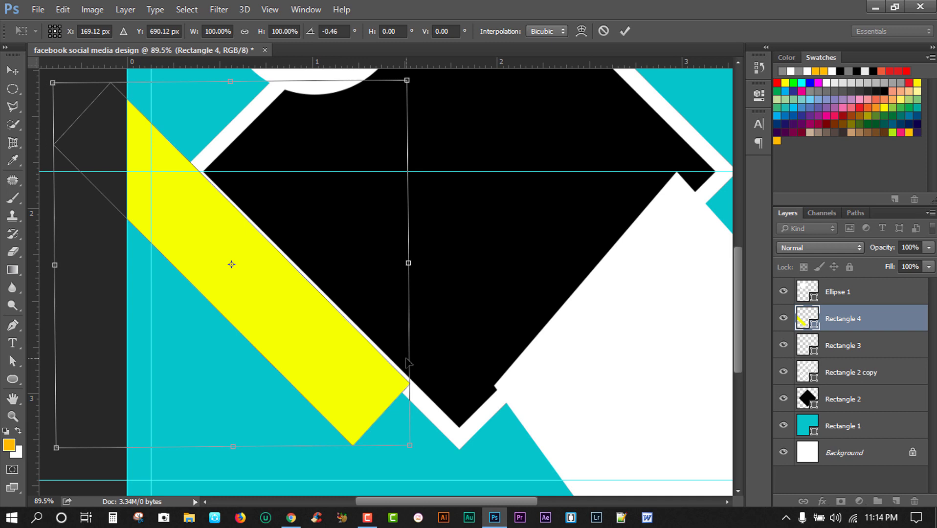
pyautogui.press('Up')
pyautogui.press('Up')
pyautogui.press('Up')
pyautogui.press('Up')
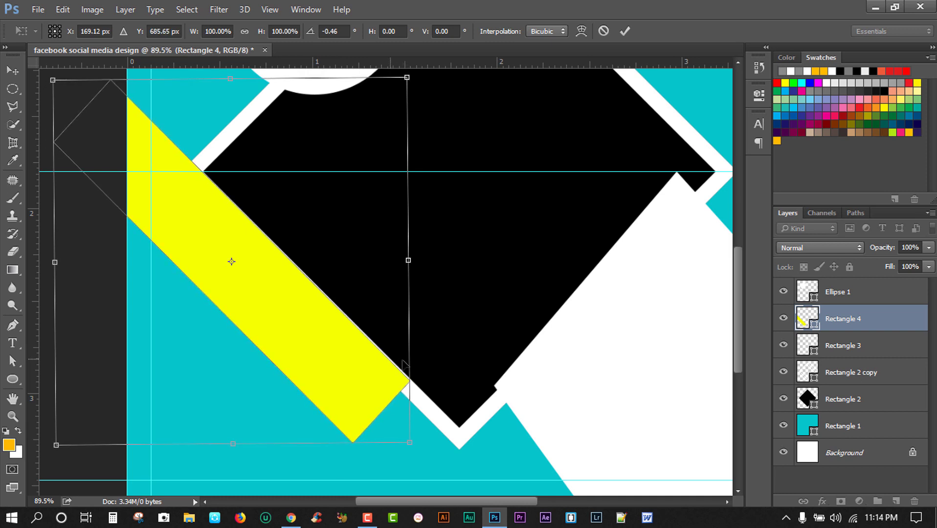
pyautogui.press('Return')
# Step: Change the fill colour of the white corner shape beside the diamond (Rectangle 3) to bright pink, ff1377
pyautogui.press('z')
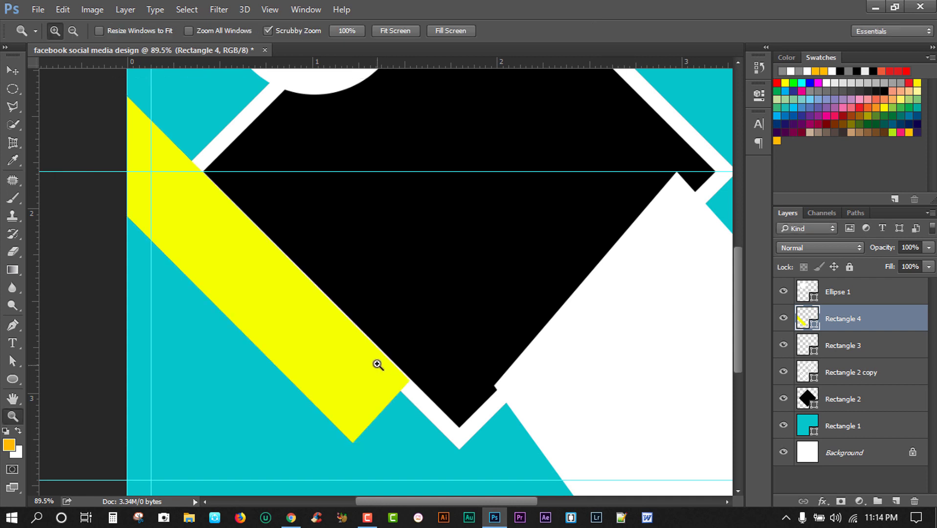
pyautogui.moveTo(410, 326); pyautogui.dragTo(460, 324)
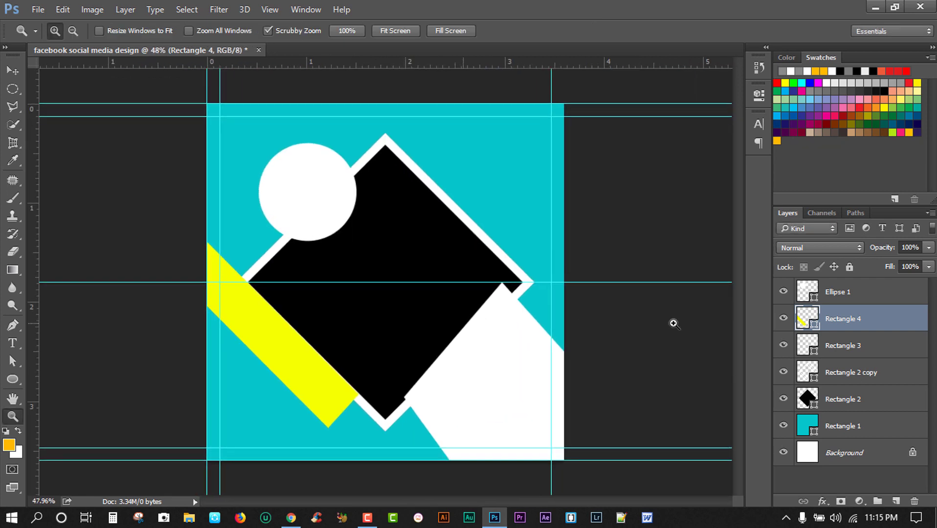
pyautogui.click(17, 73)
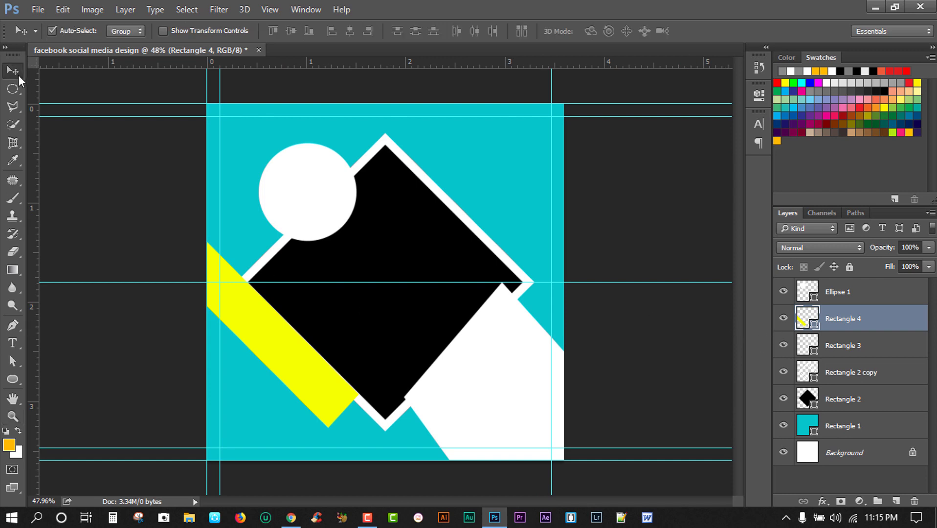
pyautogui.click(489, 365)
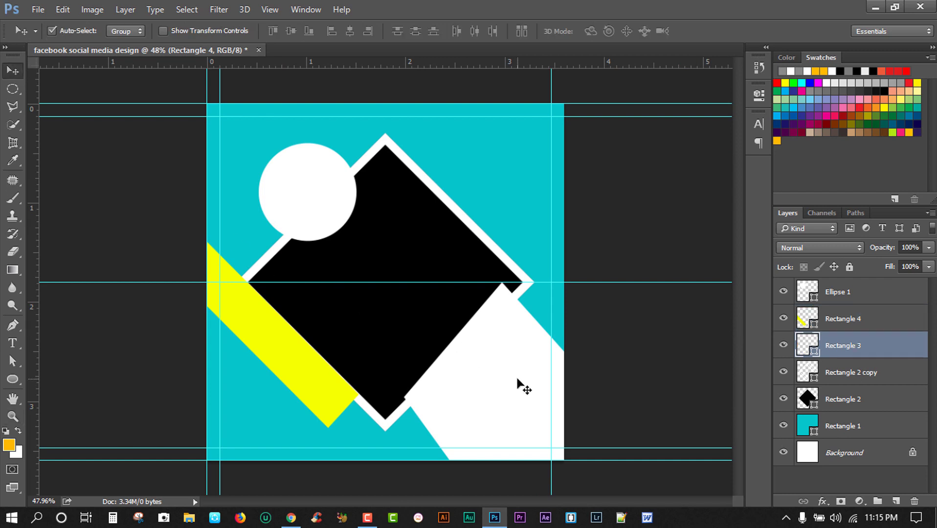
pyautogui.doubleClick(807, 344)
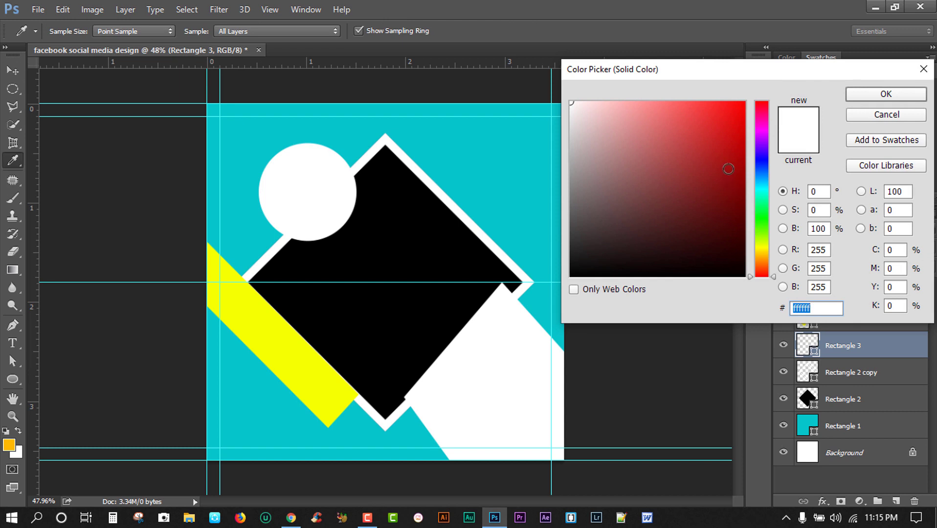
pyautogui.write('9d0f0f')
pyautogui.moveTo(758, 279); pyautogui.dragTo(756, 119)
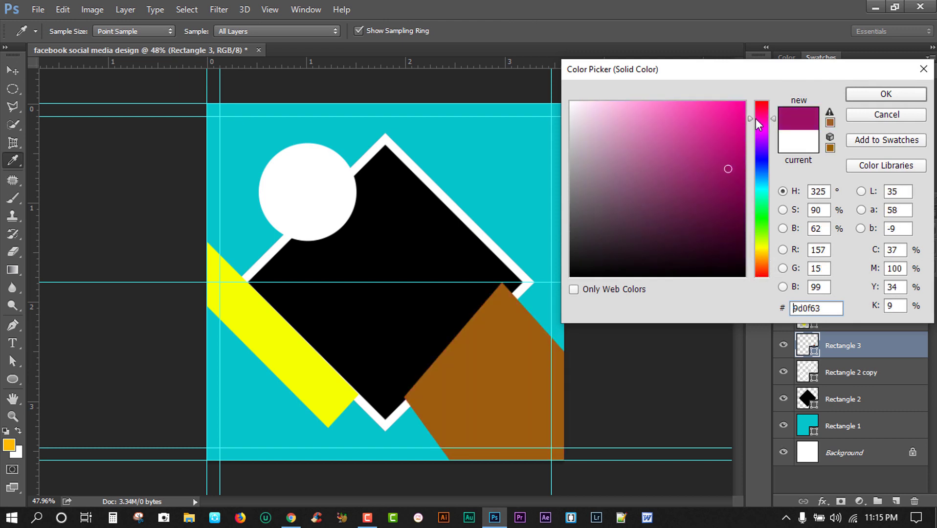
pyautogui.click(740, 105)
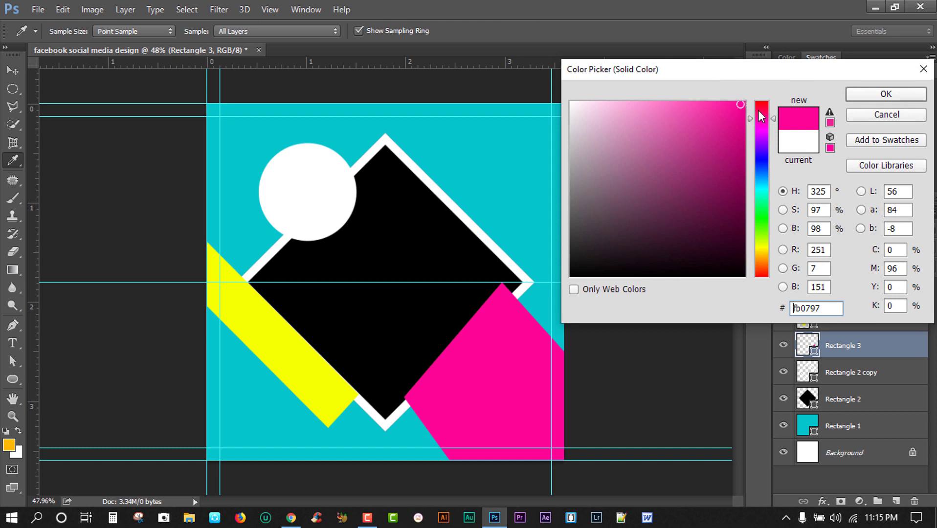
pyautogui.moveTo(753, 117); pyautogui.dragTo(751, 113)
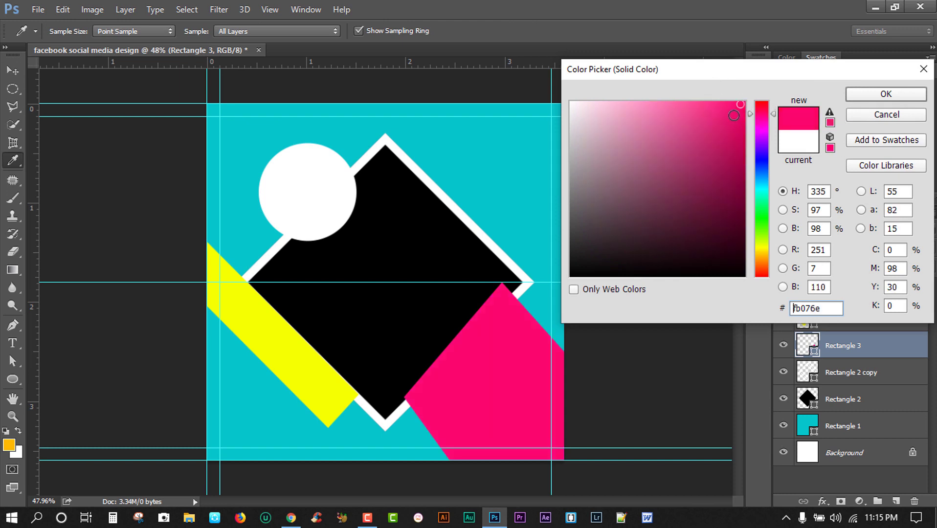
pyautogui.click(732, 102)
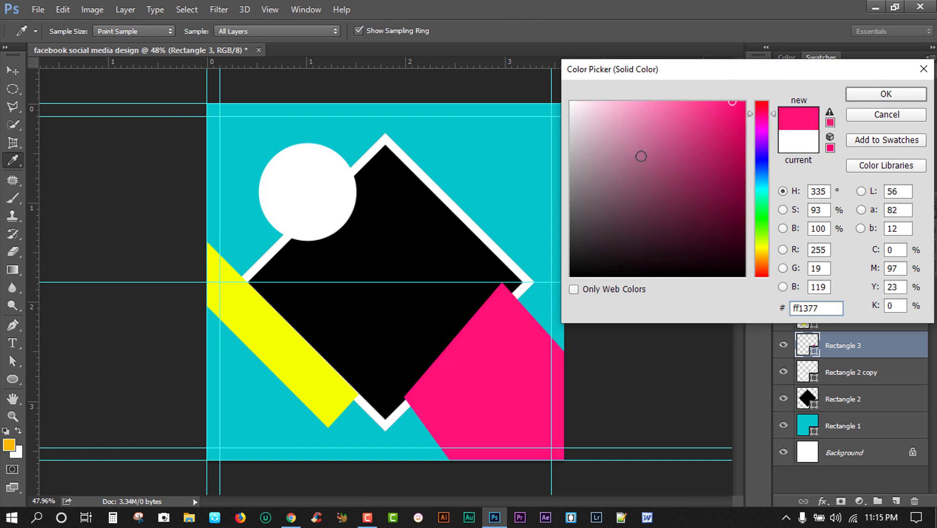
pyautogui.click(886, 94)
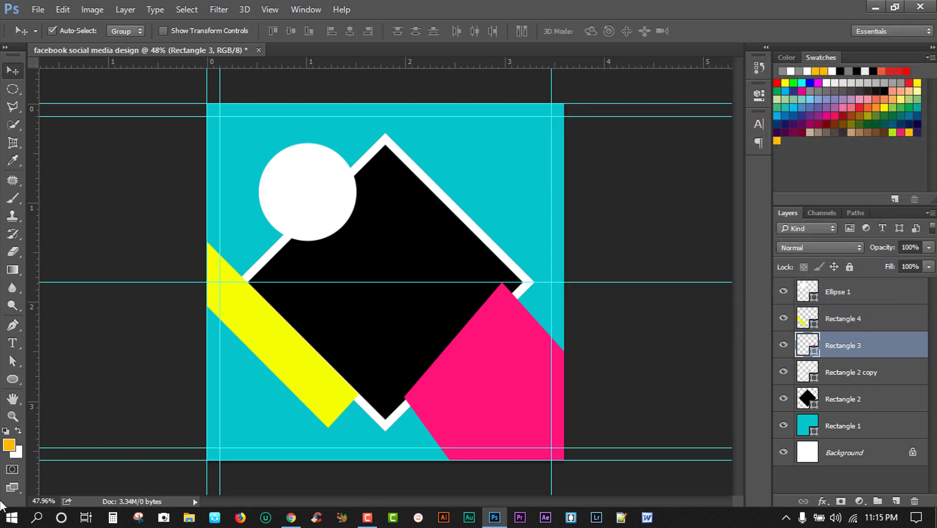
# Step: Add the centred two-line text FITNESS COURSES and move it onto the pink corner shape
pyautogui.click(10, 346)
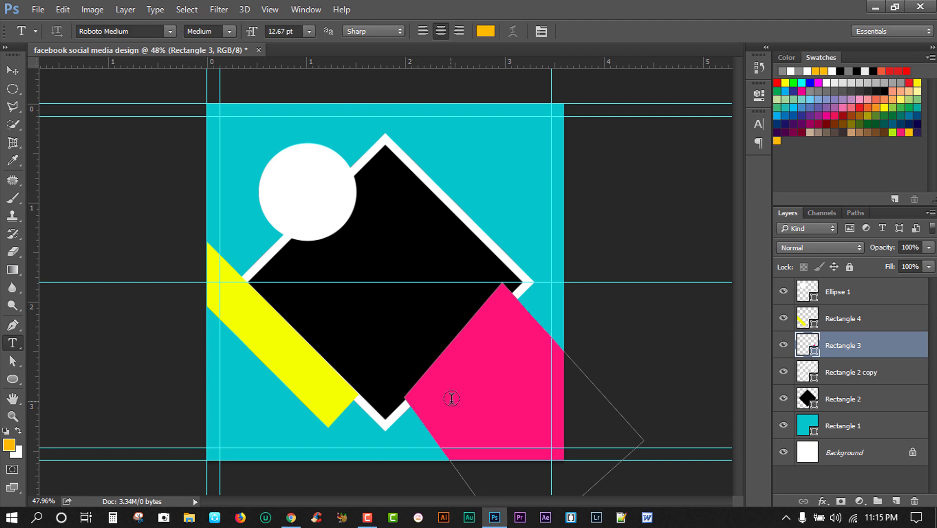
pyautogui.click(255, 431)
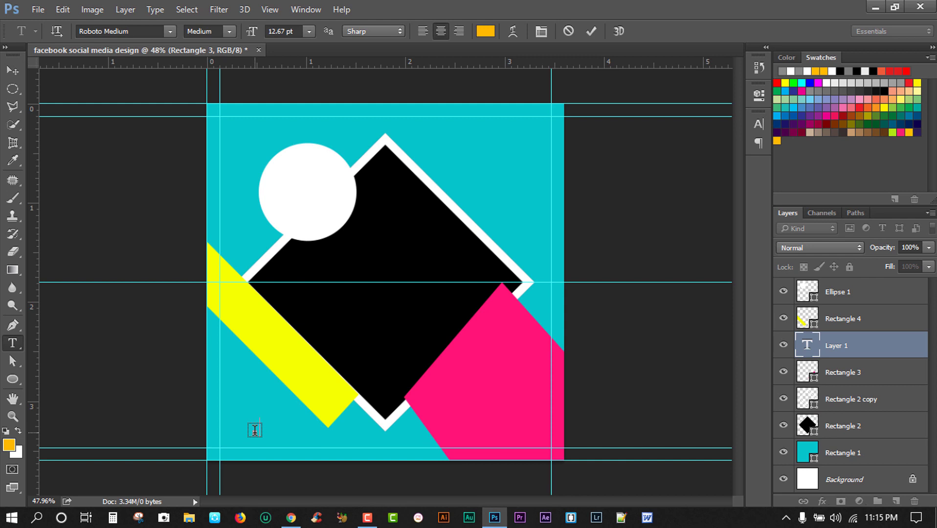
pyautogui.write('FITNESS')
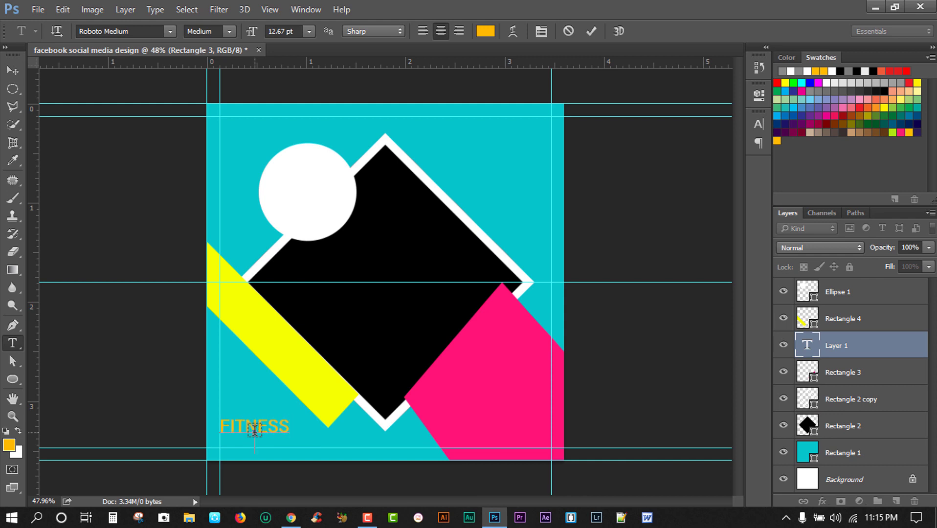
pyautogui.press('Return')
pyautogui.write('COURS')
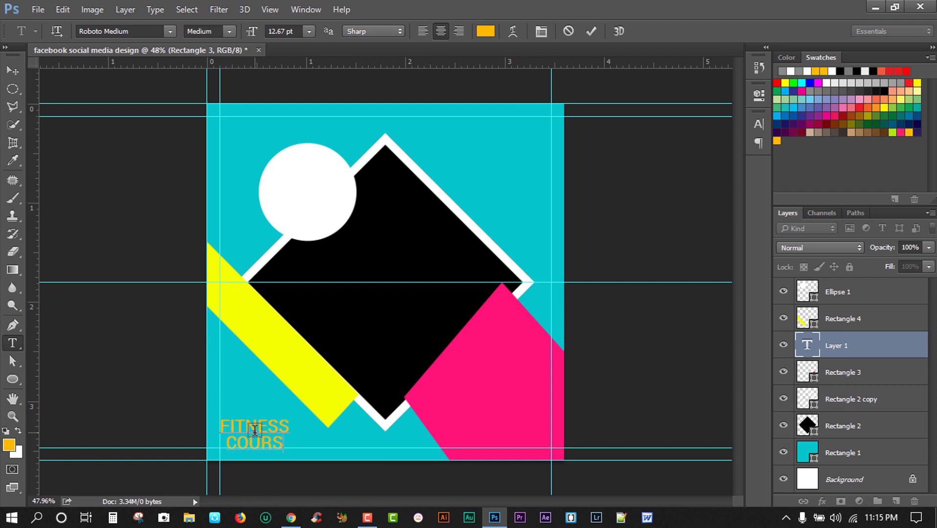
pyautogui.write('ES')
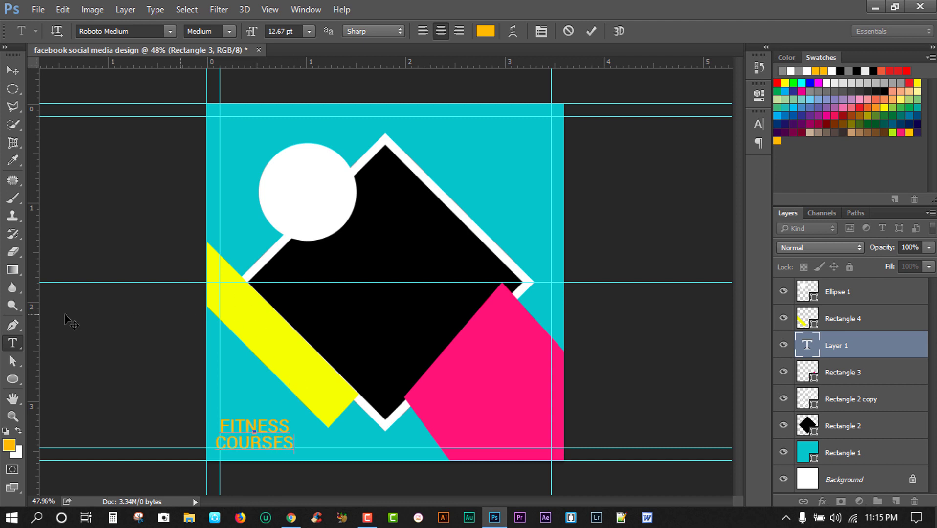
pyautogui.click(9, 68)
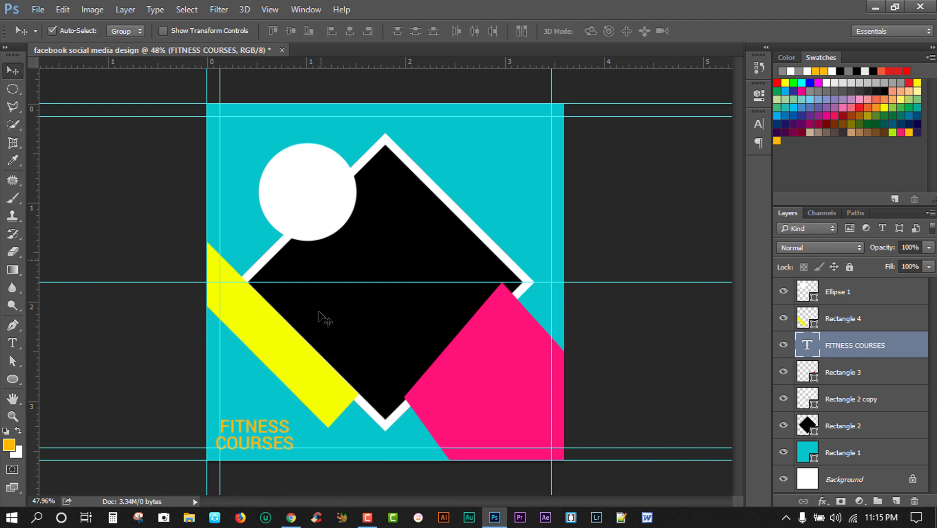
pyautogui.moveTo(272, 428); pyautogui.dragTo(503, 388)
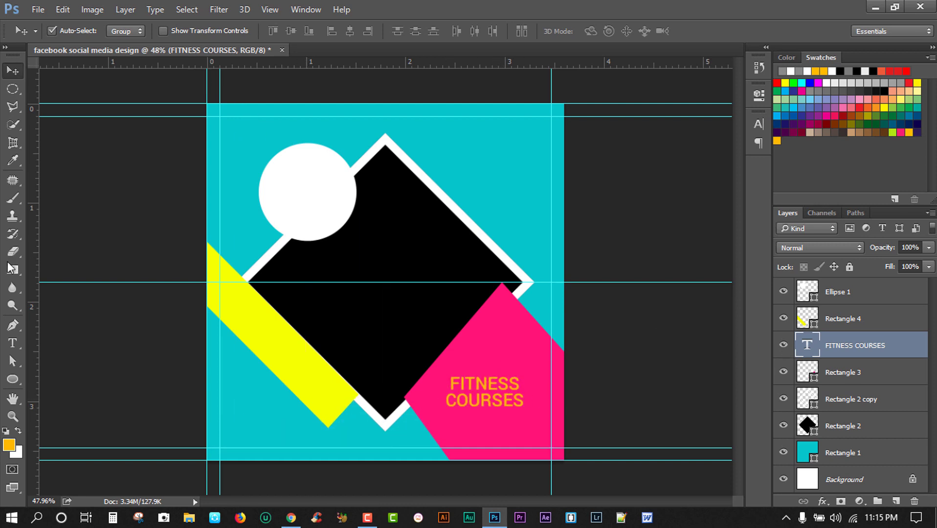
# Step: Format the FITNESS COURSES text in Roboto Bold at 19.67 pt with 18 pt leading
pyautogui.click(758, 124)
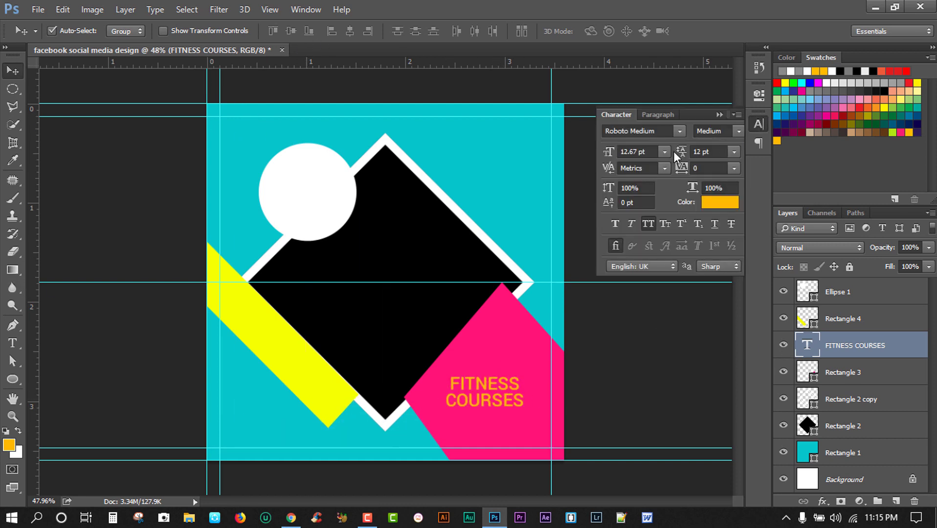
pyautogui.click(739, 131)
pyautogui.click(724, 274)
pyautogui.moveTo(608, 155); pyautogui.dragTo(606, 161)
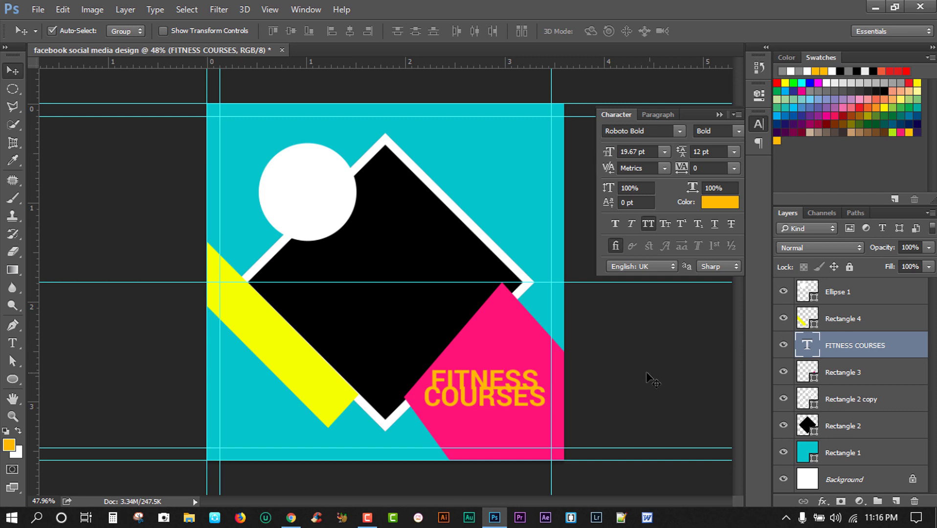
pyautogui.click(734, 152)
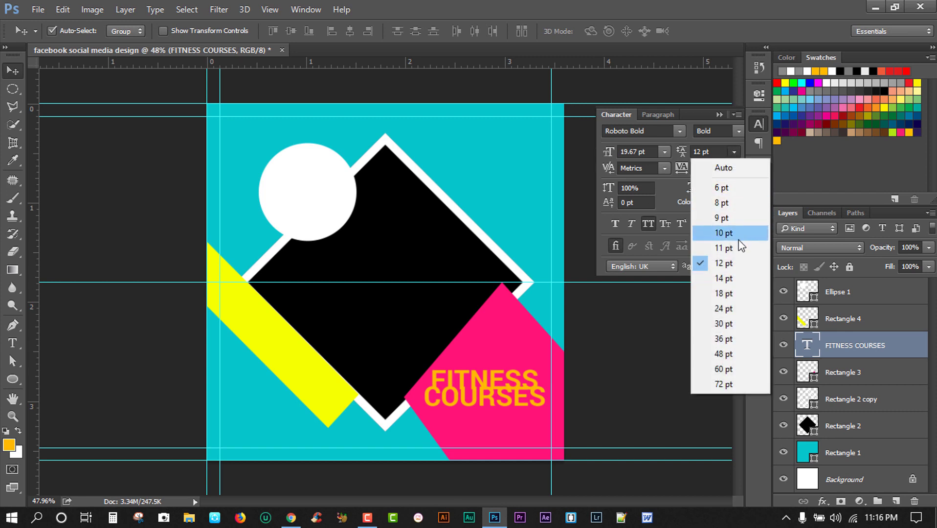
pyautogui.click(724, 278)
pyautogui.click(734, 152)
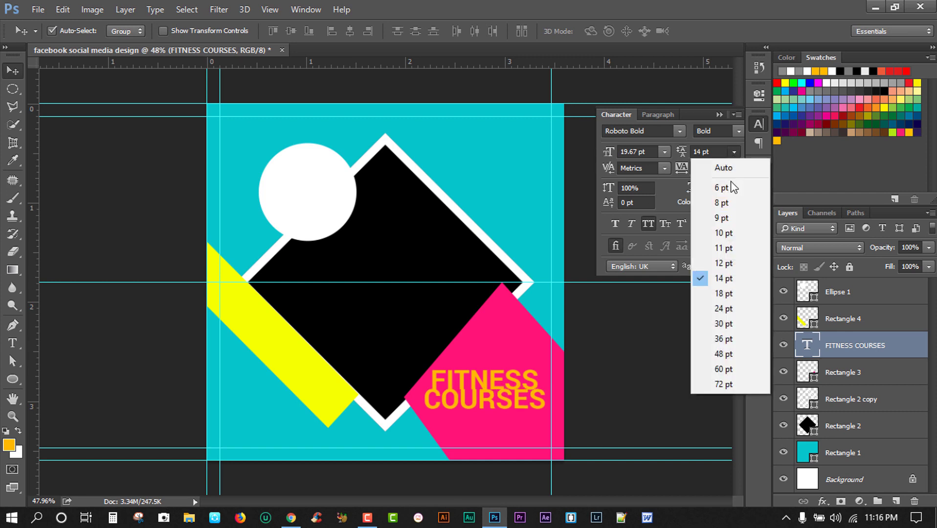
pyautogui.click(715, 292)
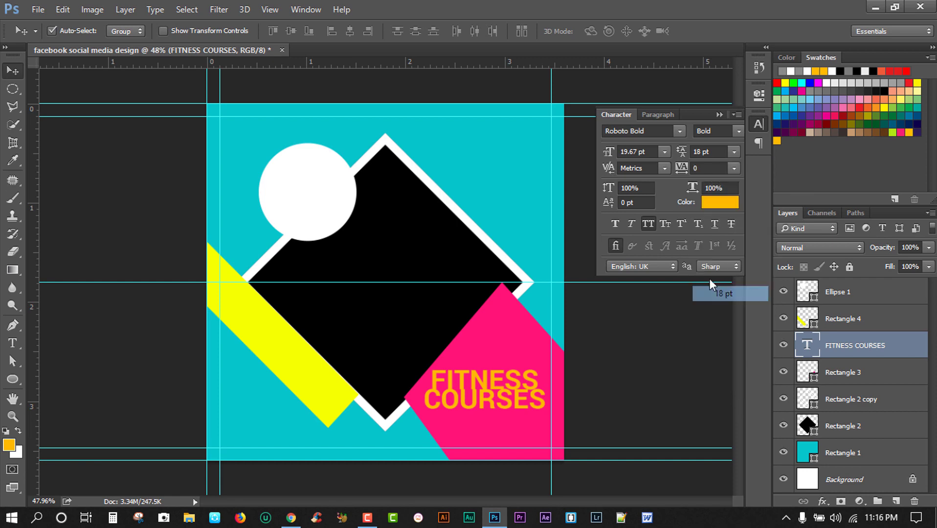
# Step: Set the colour of the FITNESS COURSES text to white, ffffff
pyautogui.click(719, 202)
pyautogui.write('ffffff')
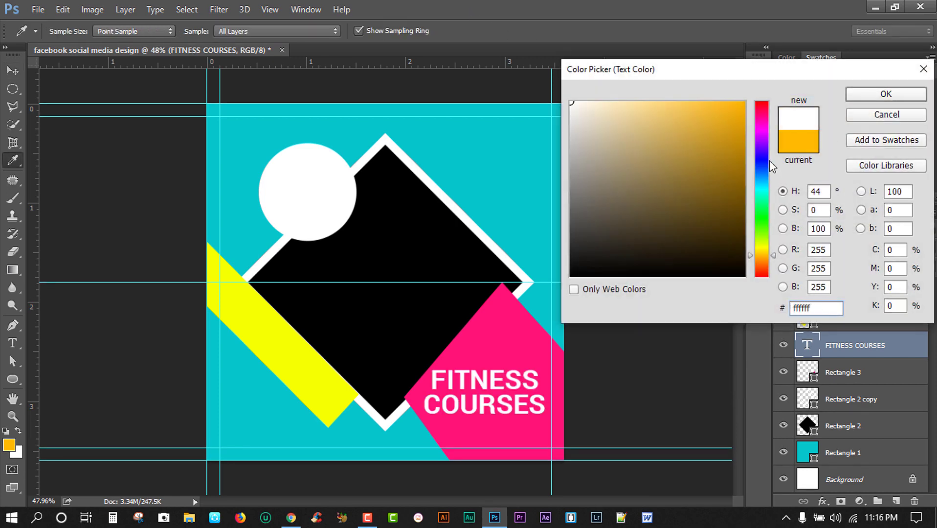
pyautogui.click(886, 94)
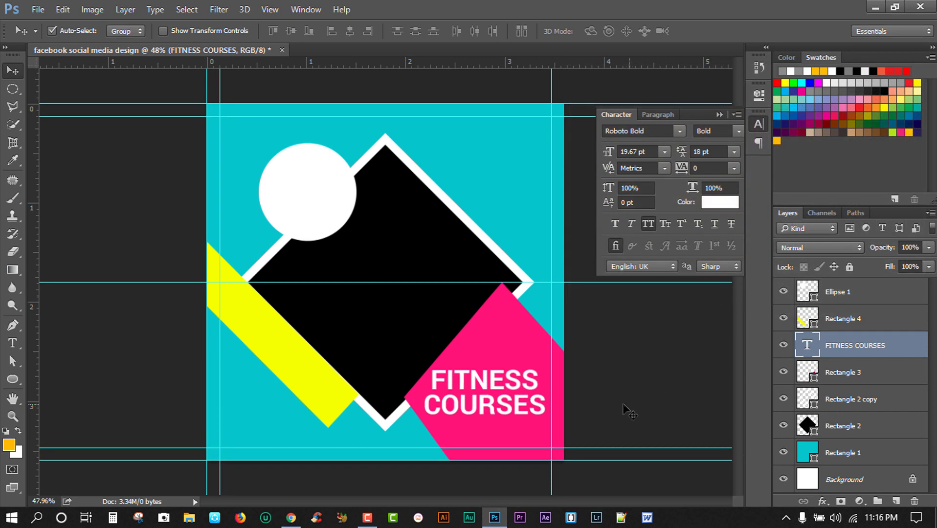
# Step: Nudge the FITNESS COURSES text right and slightly up so its longer line ends at the vertical margin guide
pyautogui.hotkey('shift', 'Right')
pyautogui.hotkey('shift', 'Right')
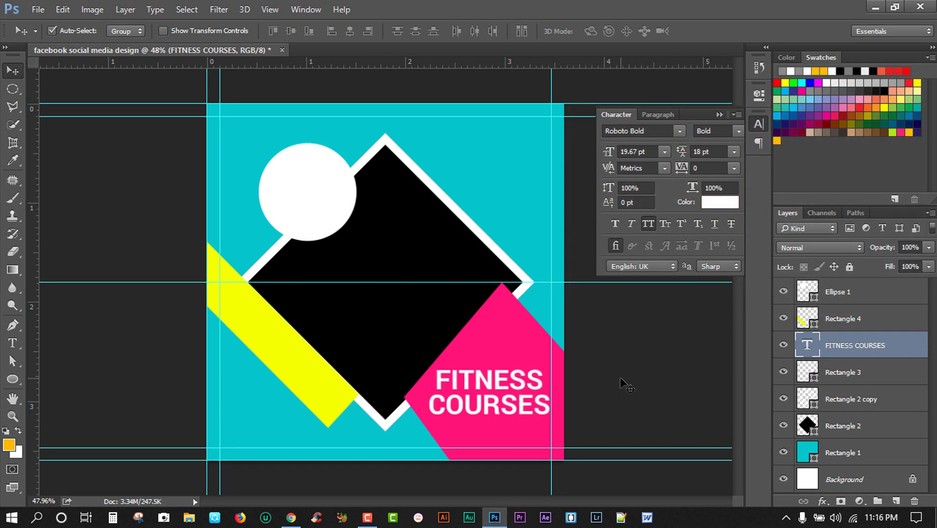
pyautogui.press('Up')
pyautogui.press('Up')
pyautogui.press('Left')
pyautogui.press('Right')
pyautogui.press('Right')
pyautogui.press('Right')
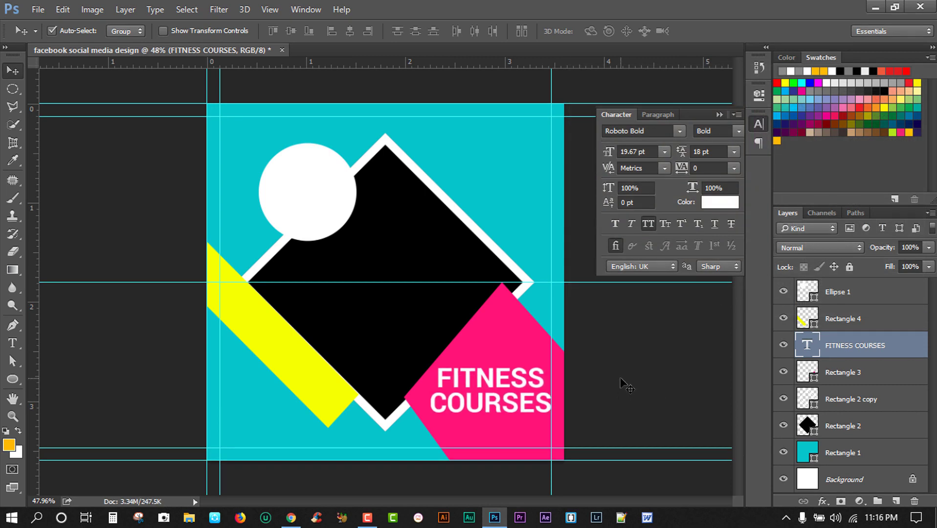
pyautogui.press('Left')
pyautogui.press('Left')
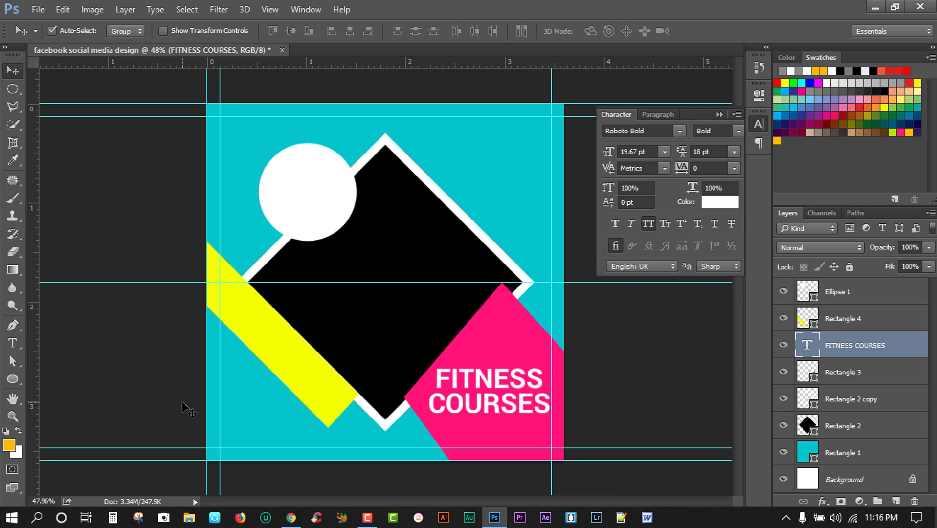
# Step: Add the white text line BECOME A MEMBER in the turquoise area below the yellow strip
pyautogui.click(12, 344)
pyautogui.click(234, 422)
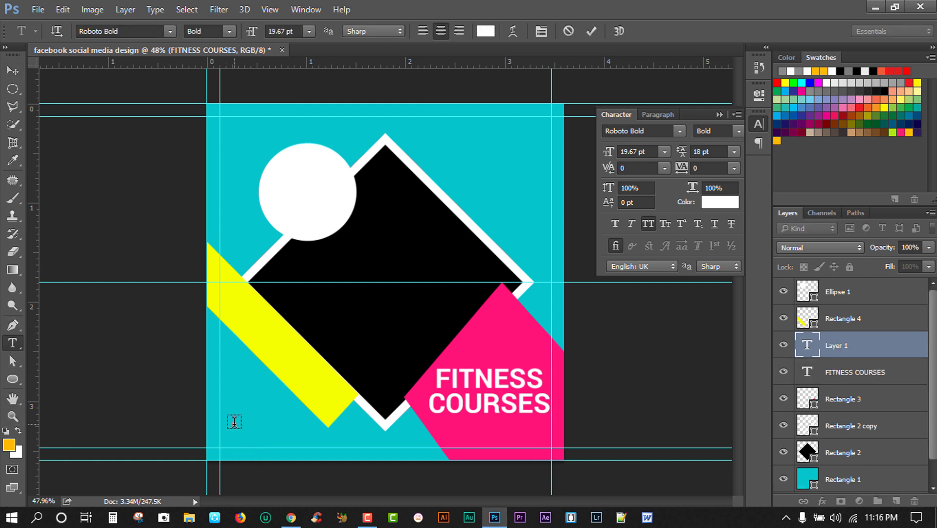
pyautogui.write('P')
pyautogui.write('E')
pyautogui.write('COME')
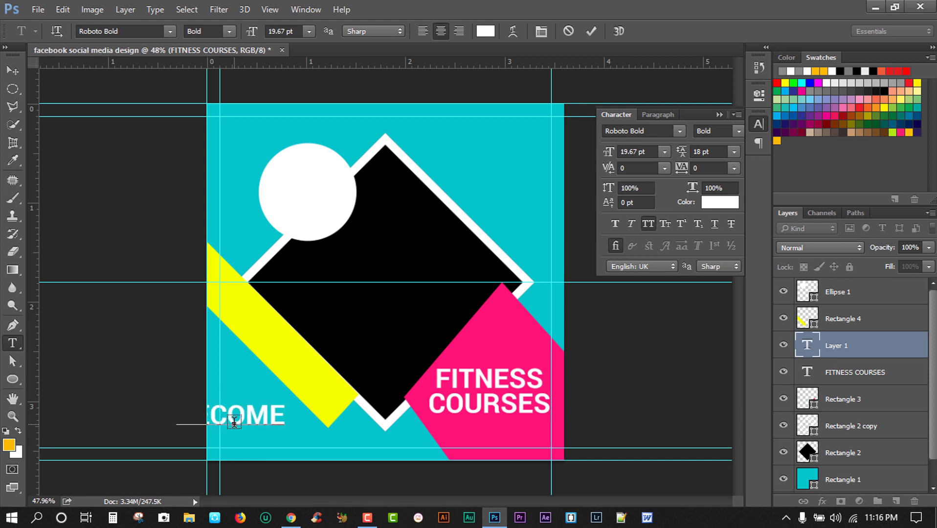
pyautogui.write(' M')
pyautogui.press('BackSpace')
pyautogui.write('A')
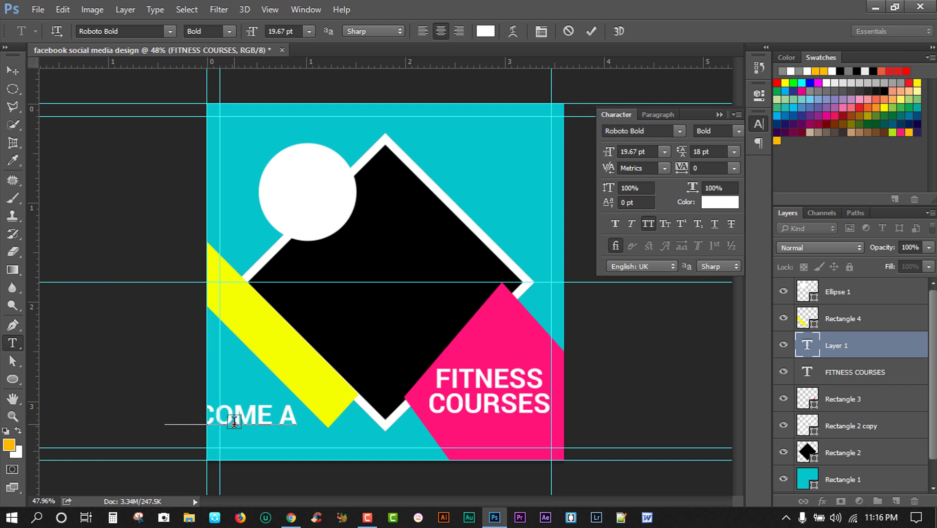
pyautogui.write(' MEMB')
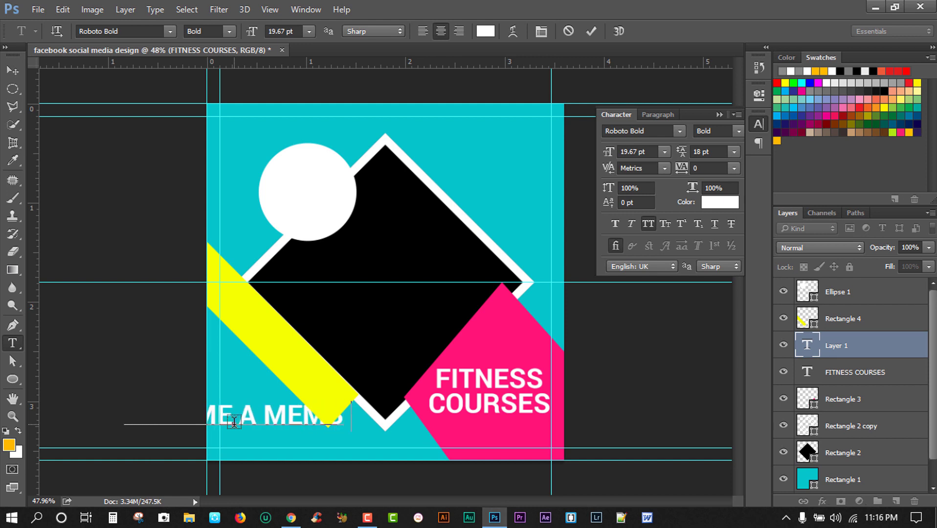
pyautogui.write('ER')
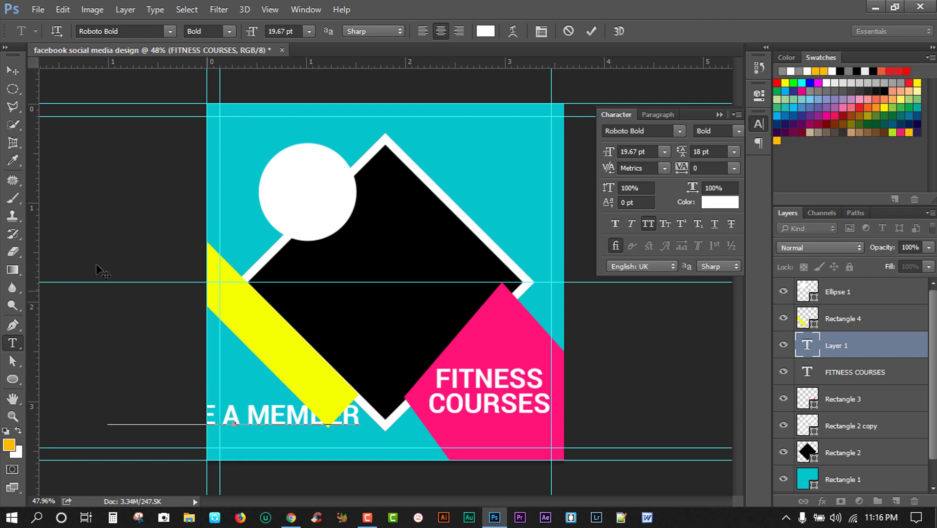
# Step: Shift the BECOME A MEMBER text right, bring it to the top of the layer stack and reduce it to 13.67 pt
pyautogui.click(15, 73)
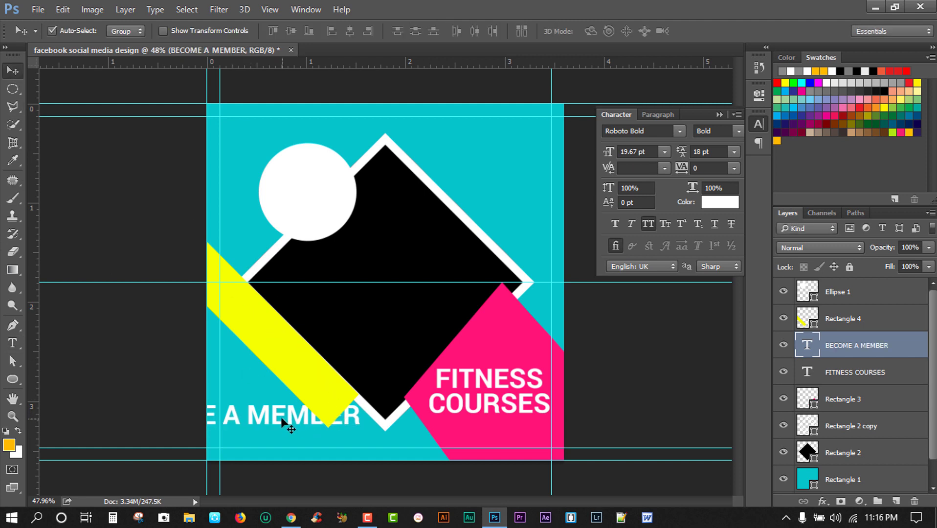
pyautogui.moveTo(282, 419); pyautogui.dragTo(364, 427)
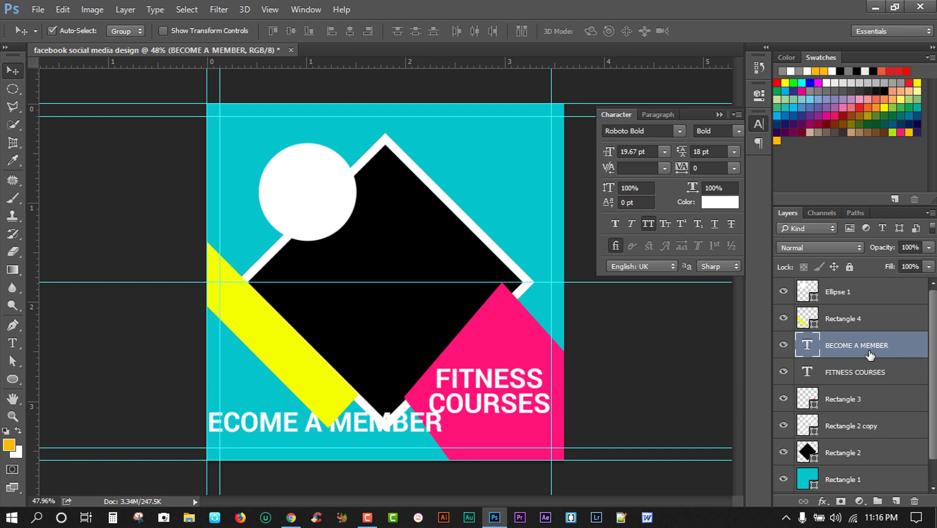
pyautogui.moveTo(864, 346); pyautogui.dragTo(880, 292)
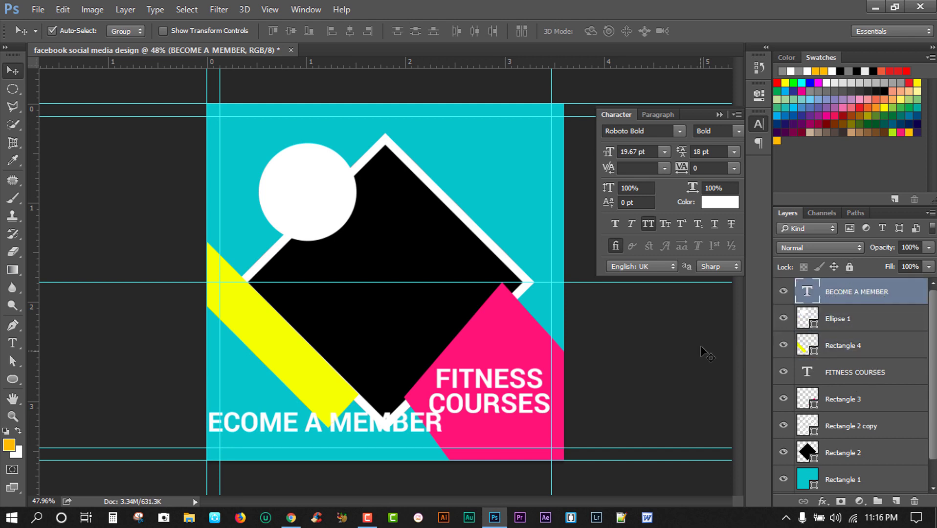
pyautogui.moveTo(610, 157); pyautogui.dragTo(608, 158)
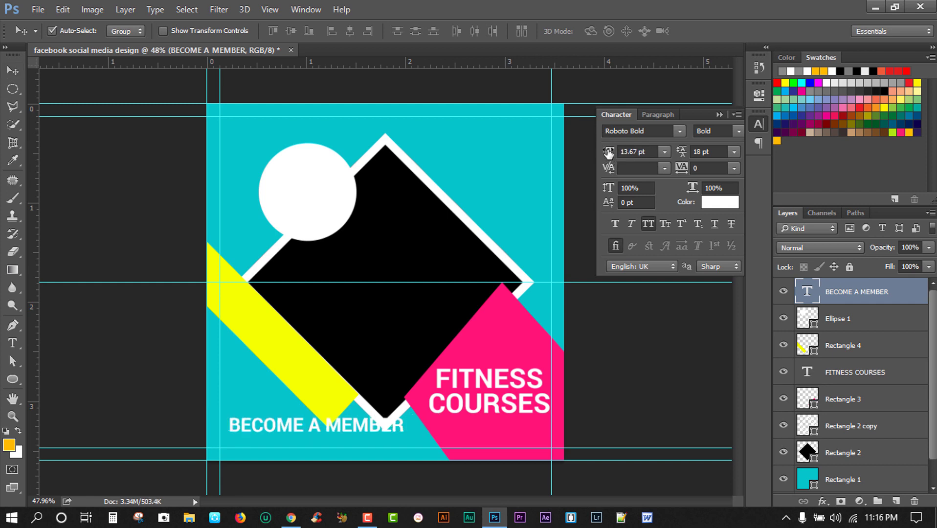
# Step: Rotate the BECOME A MEMBER text 45° and fit it along the middle of the yellow strip at 12.67 pt
pyautogui.hotkey('ctrl', 't')
pyautogui.moveTo(407, 437); pyautogui.dragTo(394, 497)
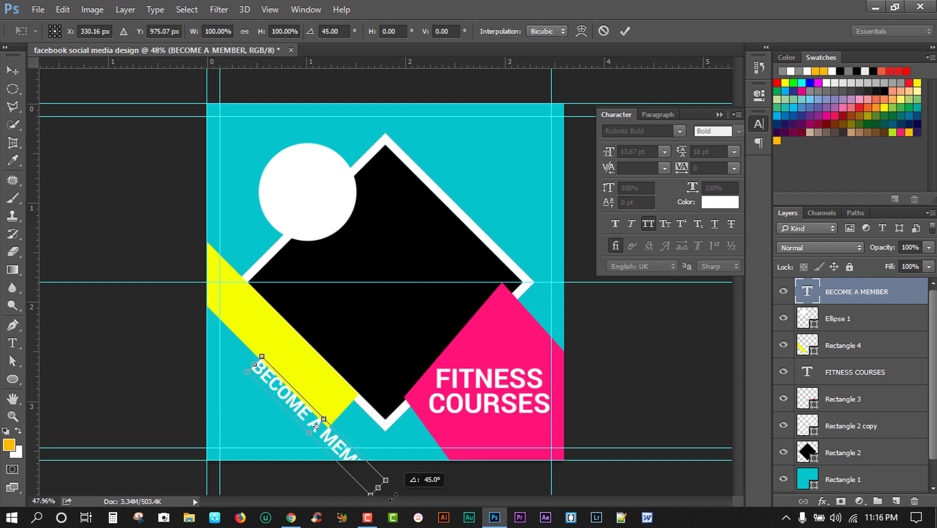
pyautogui.moveTo(340, 440); pyautogui.dragTo(321, 370)
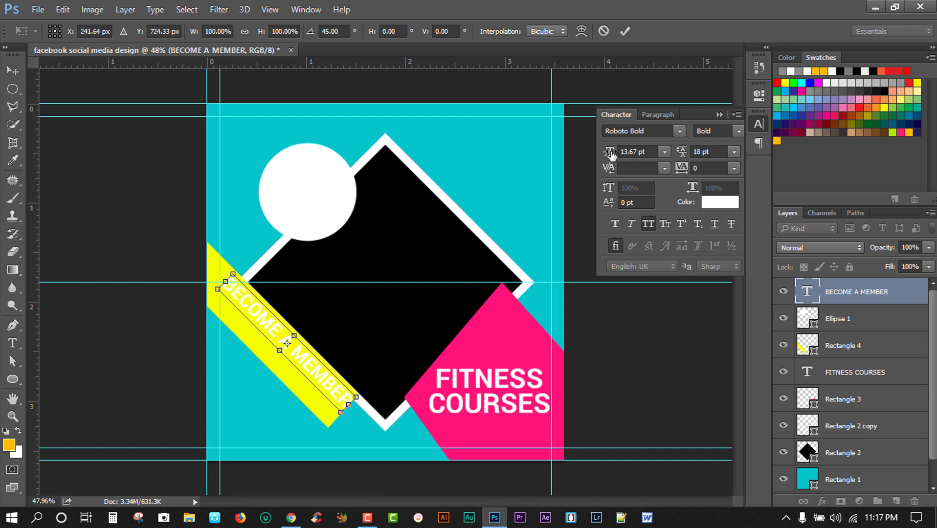
pyautogui.doubleClick(327, 373)
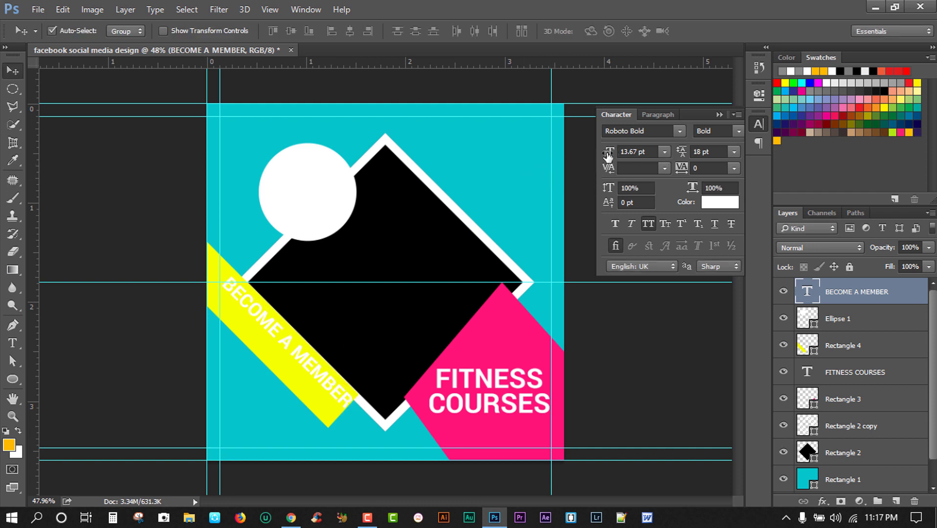
pyautogui.moveTo(608, 156); pyautogui.dragTo(610, 153)
pyautogui.moveTo(295, 352); pyautogui.dragTo(285, 349)
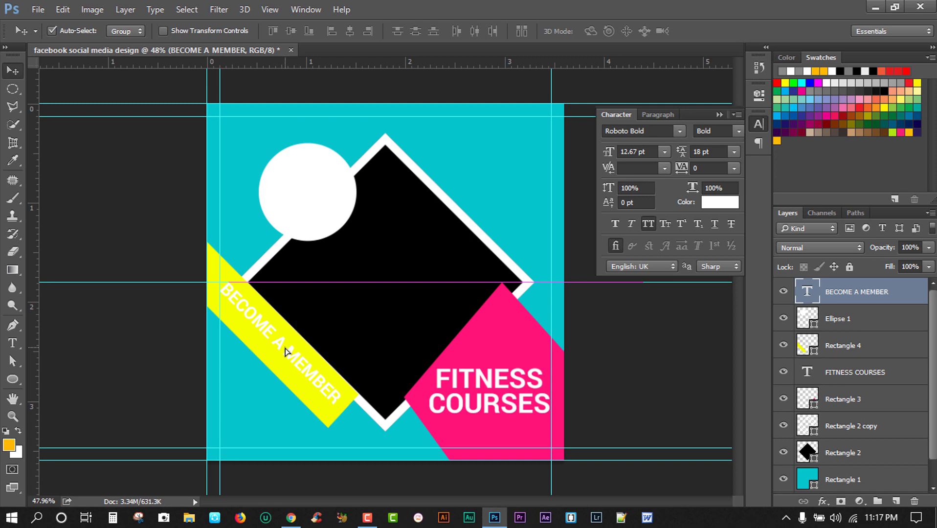
# Step: Recolour the BECOME A MEMBER text to ff1377, sampled from the pink corner shape
pyautogui.click(720, 203)
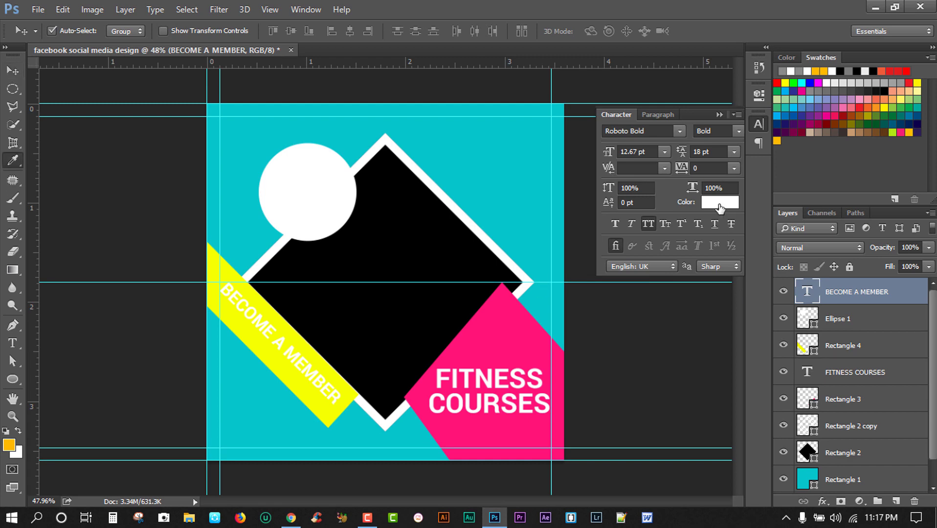
pyautogui.click(522, 336)
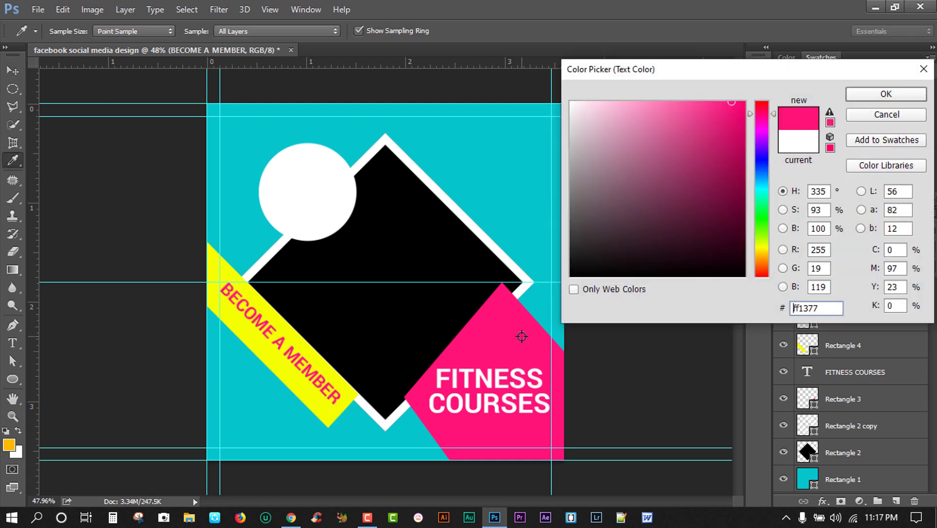
pyautogui.click(867, 92)
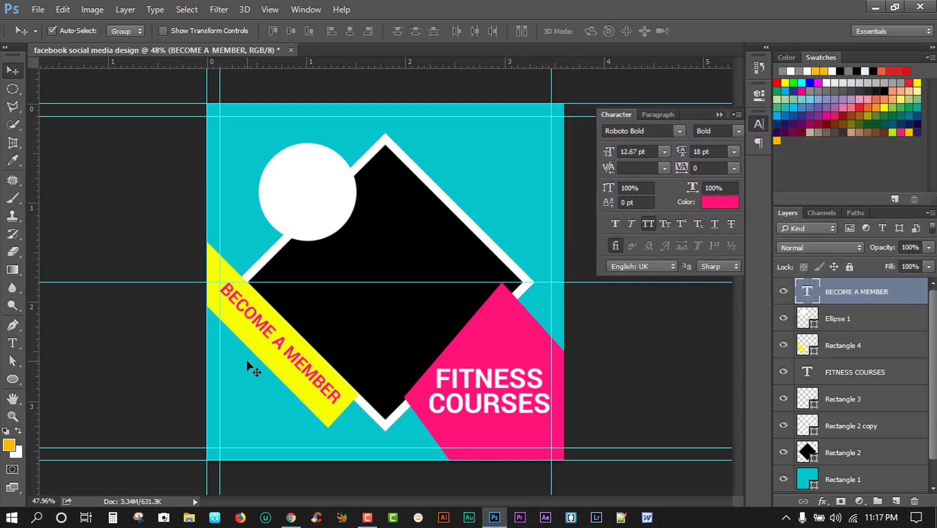
# Step: Add the two-line text 40% DISC in the turquoise area beside the diamond's upper right edge
pyautogui.click(13, 343)
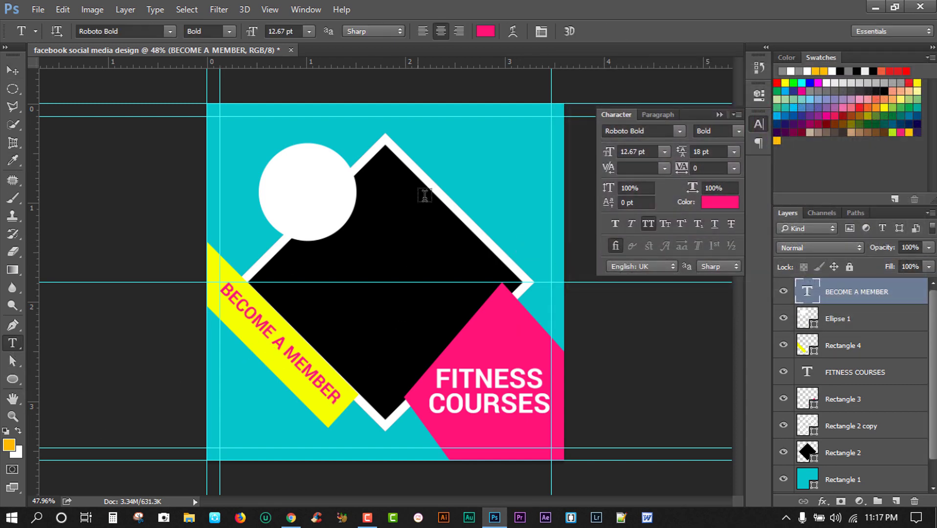
pyautogui.click(458, 169)
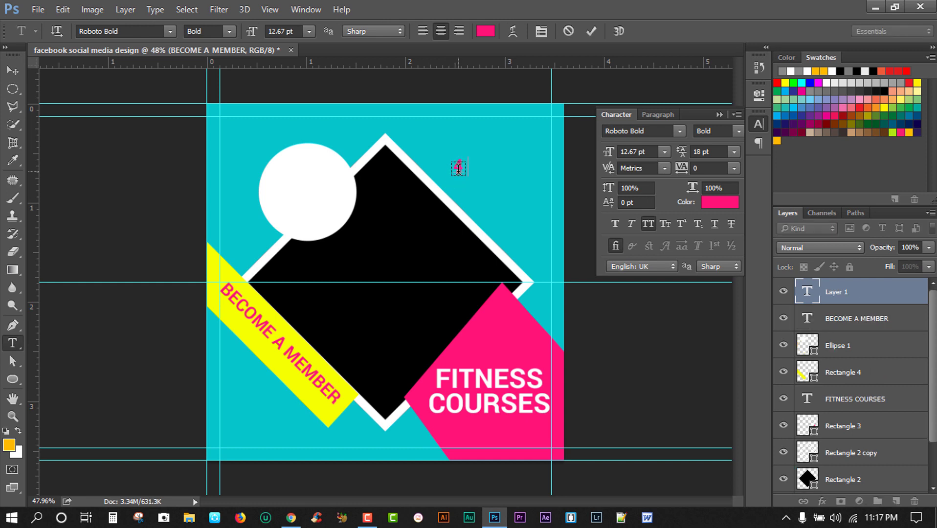
pyautogui.write('40%')
pyautogui.write('DISC')
# Step: Set the leading of the 40% DISC text to 11 pt and move the text into the white circle
pyautogui.moveTo(476, 189); pyautogui.dragTo(442, 156)
pyautogui.click(734, 152)
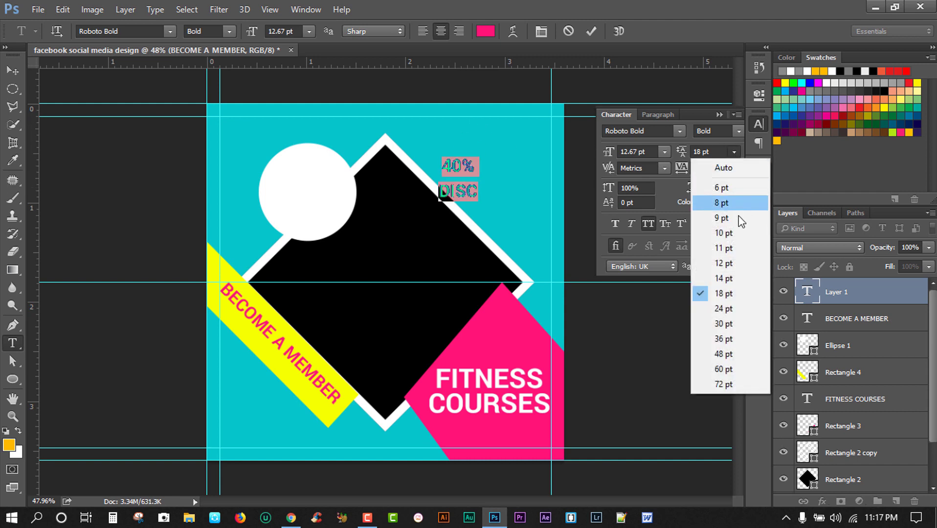
pyautogui.click(722, 244)
pyautogui.click(476, 172)
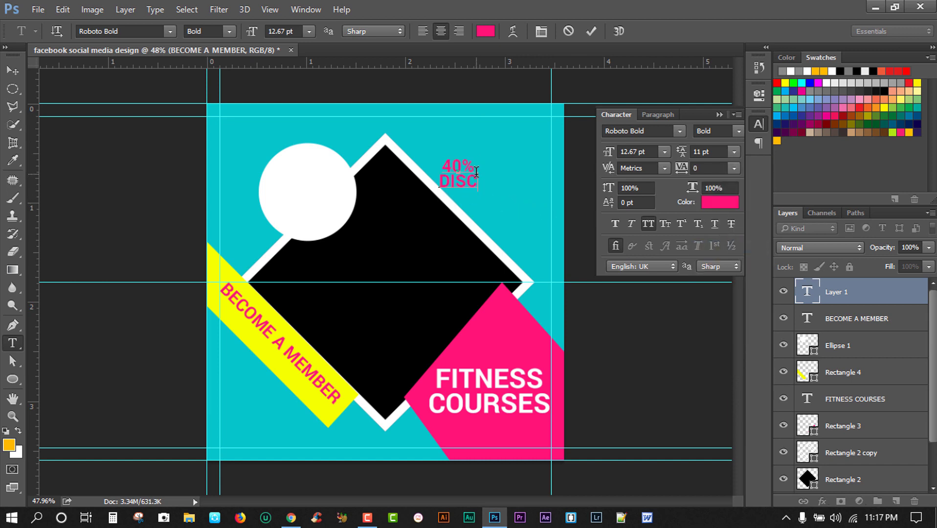
pyautogui.moveTo(459, 198); pyautogui.dragTo(321, 213)
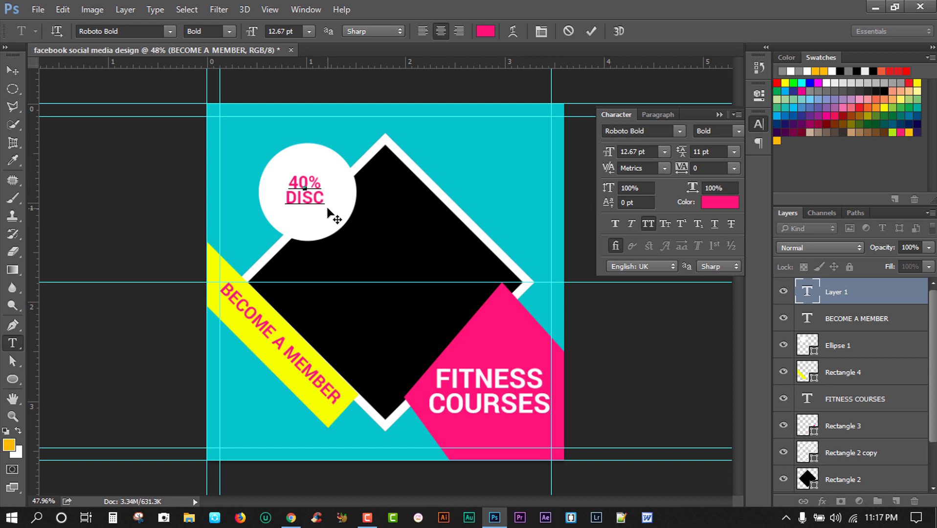
# Step: Rotate the 40% DISC text counterclockwise by about 28.73° inside the white circle
pyautogui.hotkey('ctrl', 't')
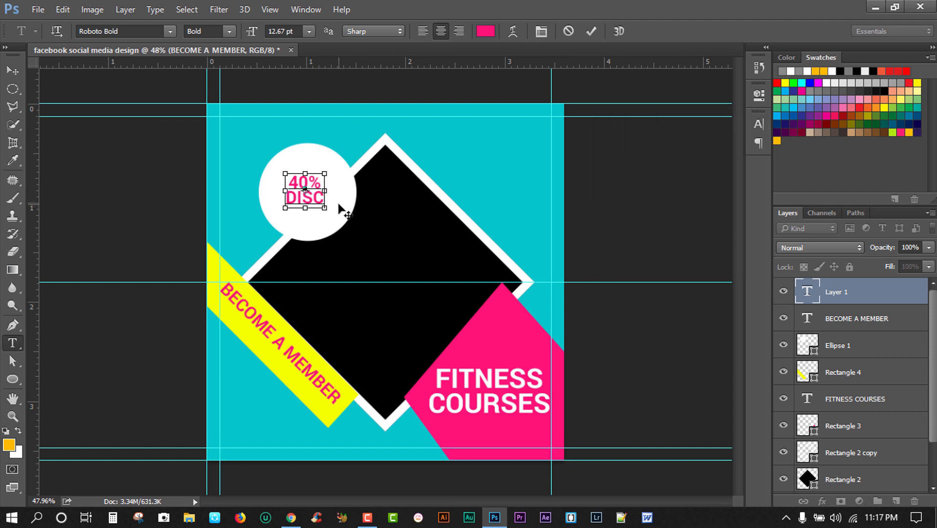
pyautogui.click(13, 71)
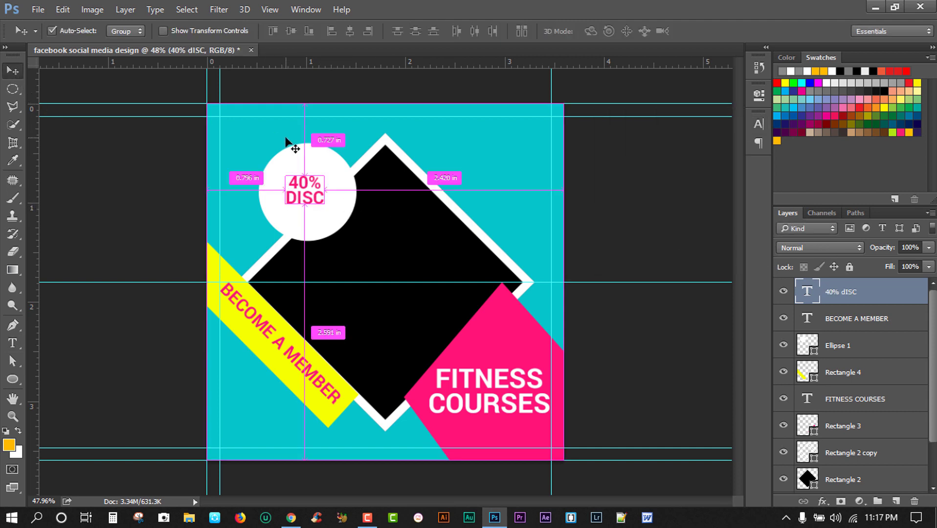
pyautogui.hotkey('ctrl', 't')
pyautogui.moveTo(337, 169)
pyautogui.mouseDown()
pyautogui.moveTo(352, 186)
pyautogui.moveTo(342, 165)
pyautogui.mouseUp()
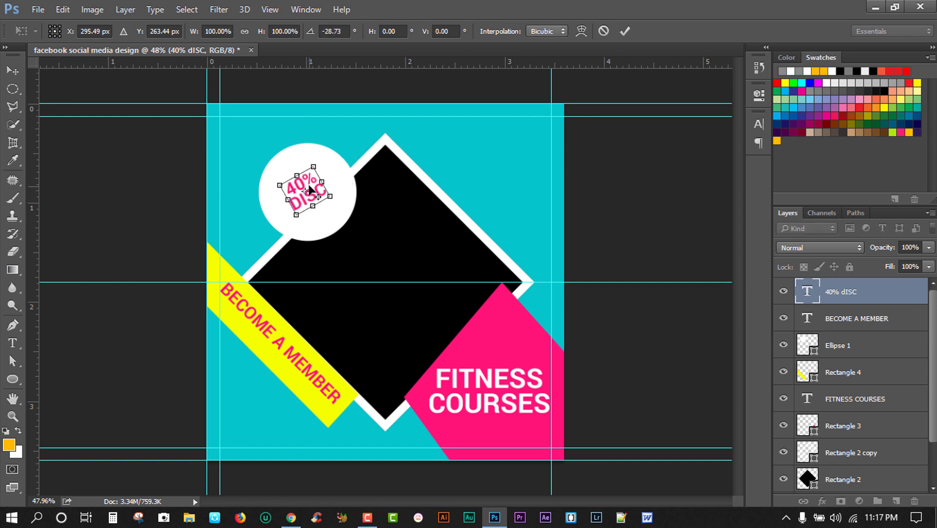
pyautogui.doubleClick(313, 195)
# Step: Enlarge the 40% DISC text to 21.67 pt with 18 pt leading so it fills the circle
pyautogui.click(756, 128)
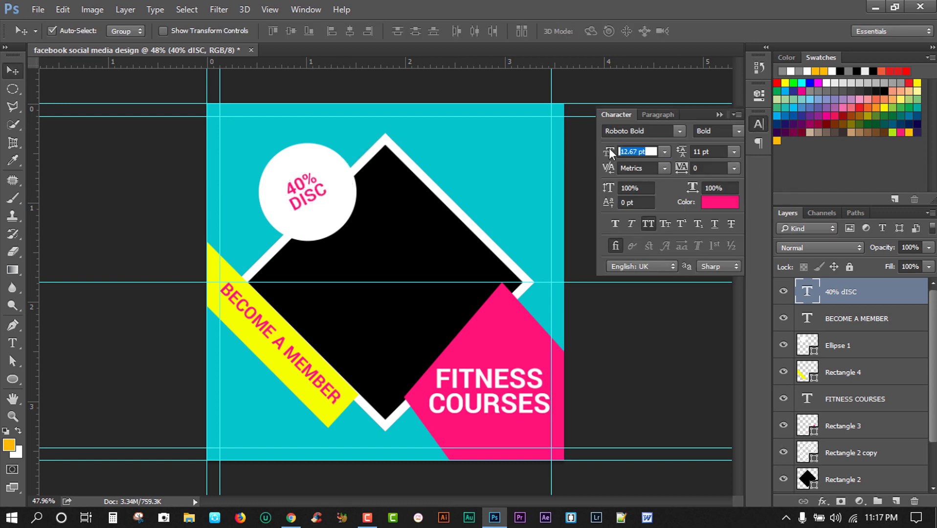
pyautogui.click(607, 154)
pyautogui.moveTo(610, 156); pyautogui.dragTo(610, 156)
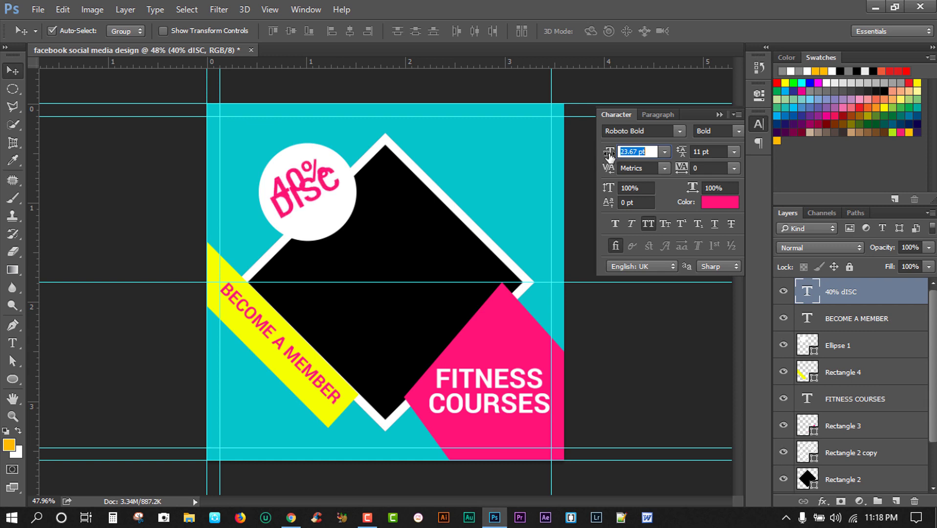
pyautogui.click(734, 152)
pyautogui.click(735, 277)
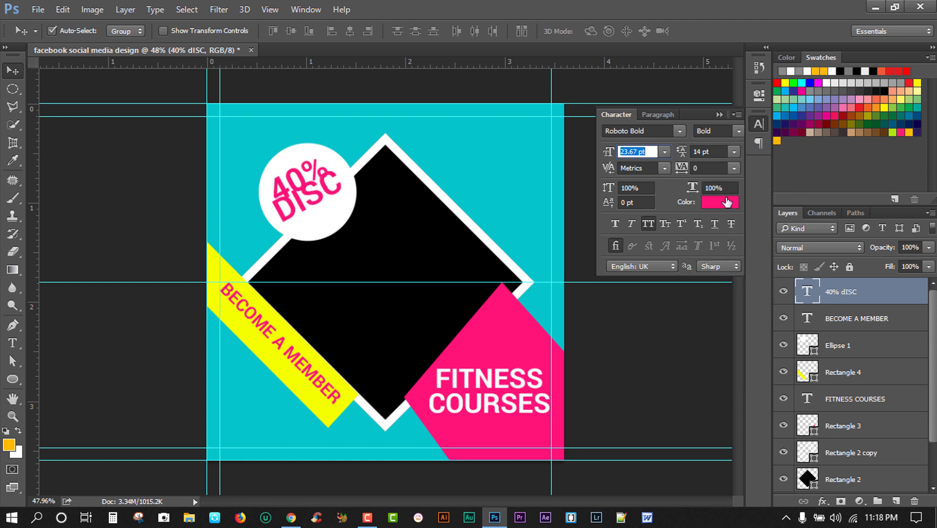
pyautogui.click(734, 152)
pyautogui.click(729, 288)
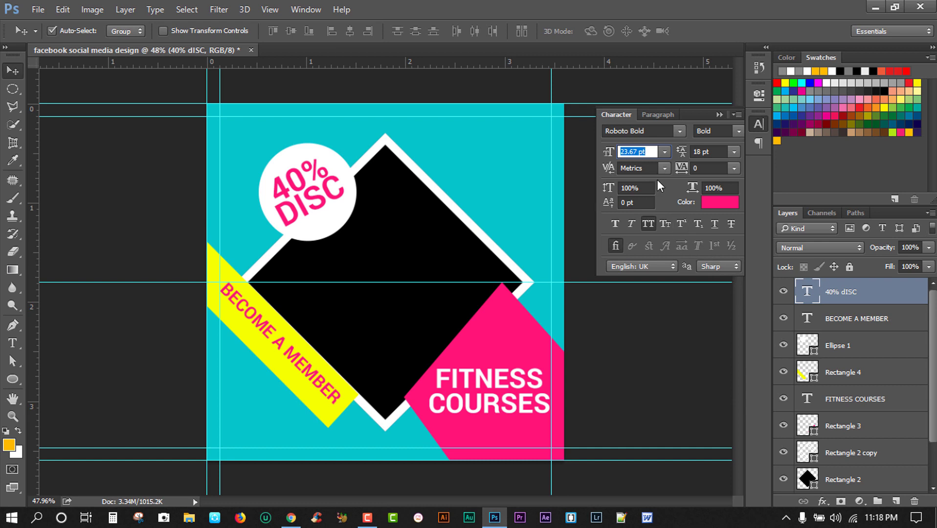
pyautogui.moveTo(607, 157); pyautogui.dragTo(606, 157)
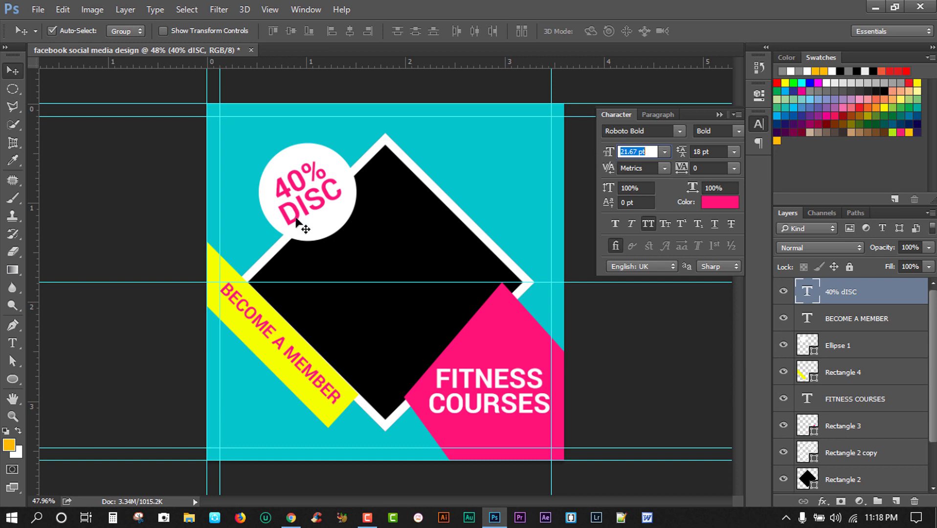
# Step: Change the font style of the word DISC in the circle to Roboto Medium
pyautogui.click(14, 344)
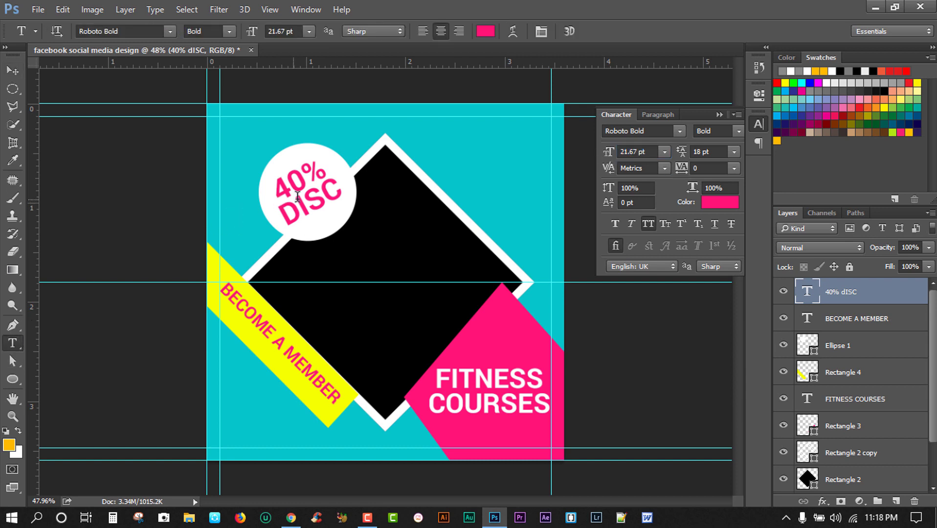
pyautogui.moveTo(345, 185); pyautogui.dragTo(281, 223)
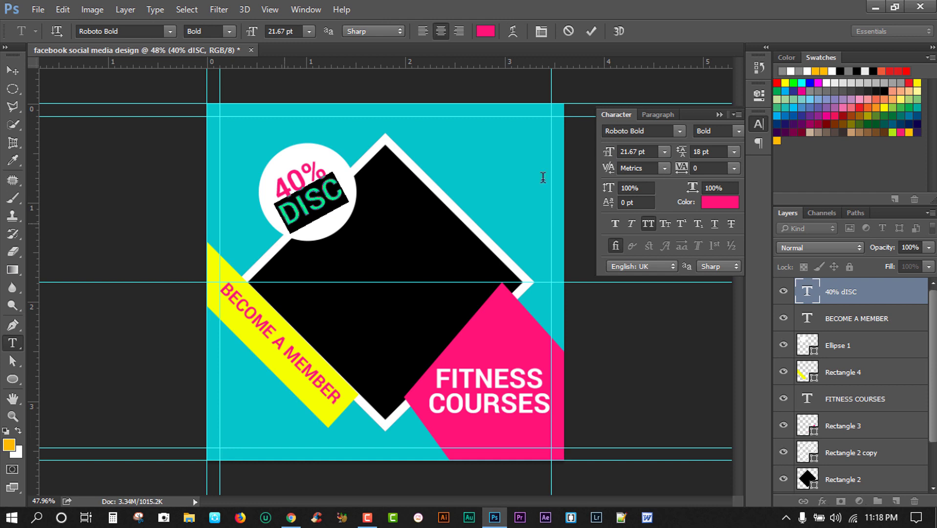
pyautogui.click(738, 131)
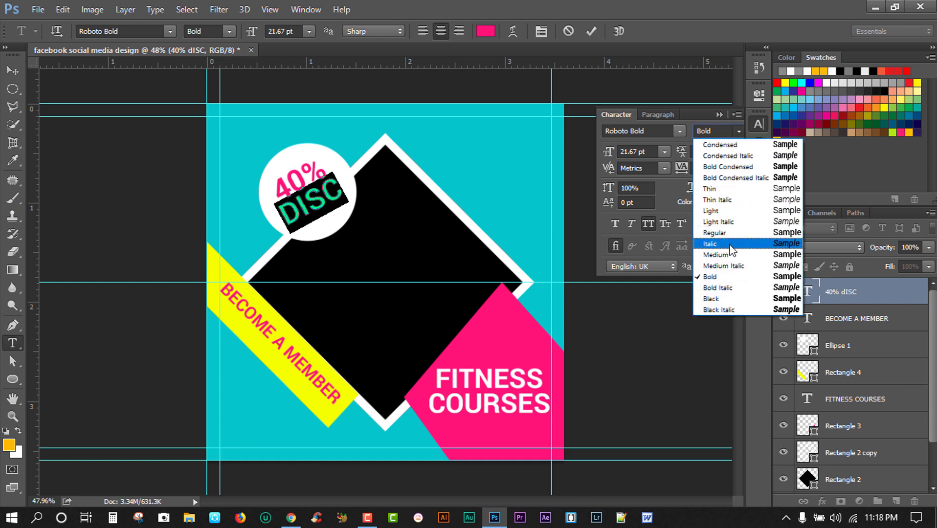
pyautogui.click(712, 255)
pyautogui.click(328, 192)
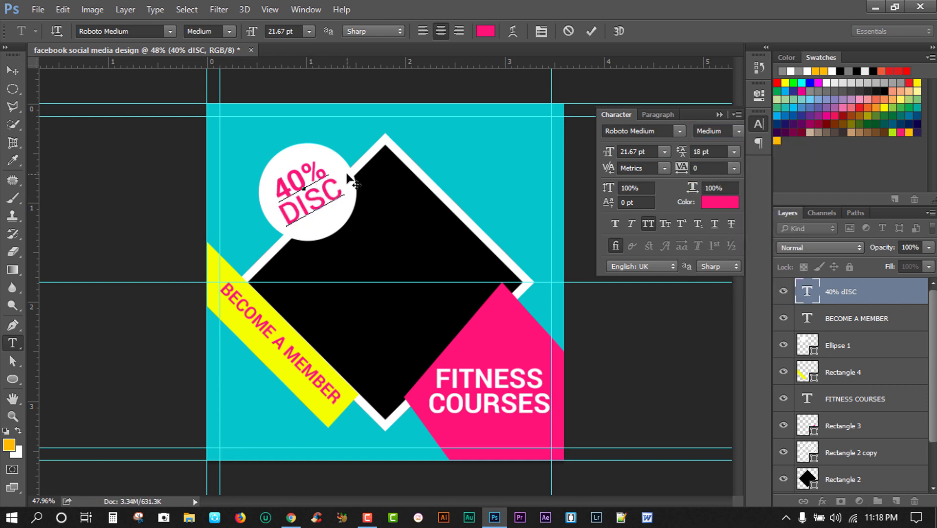
# Step: Recolour the word DISC to black, 000000, sampled from the diamond
pyautogui.doubleClick(279, 214)
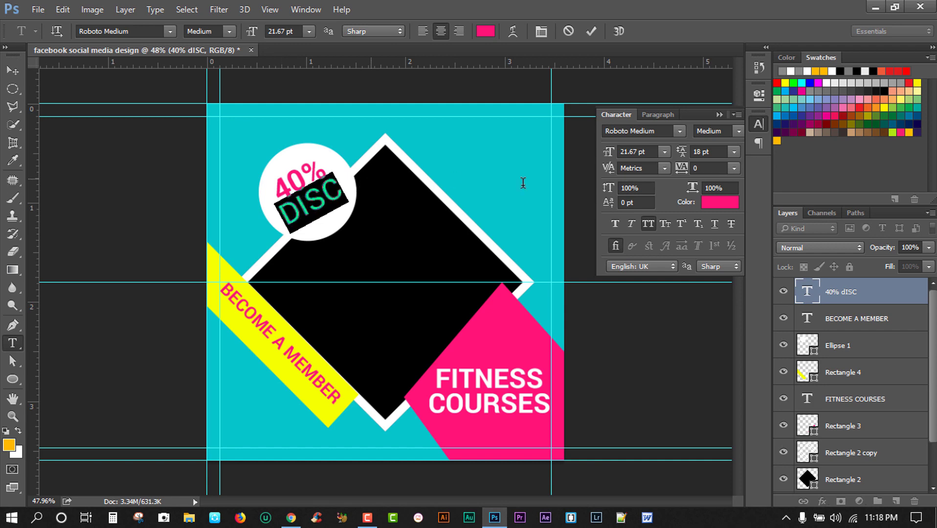
pyautogui.click(723, 202)
pyautogui.click(286, 332)
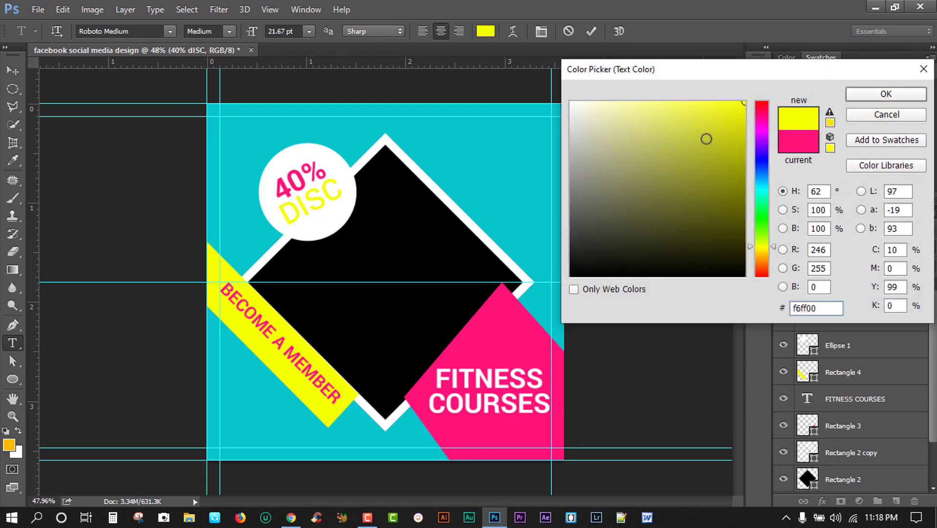
pyautogui.click(450, 306)
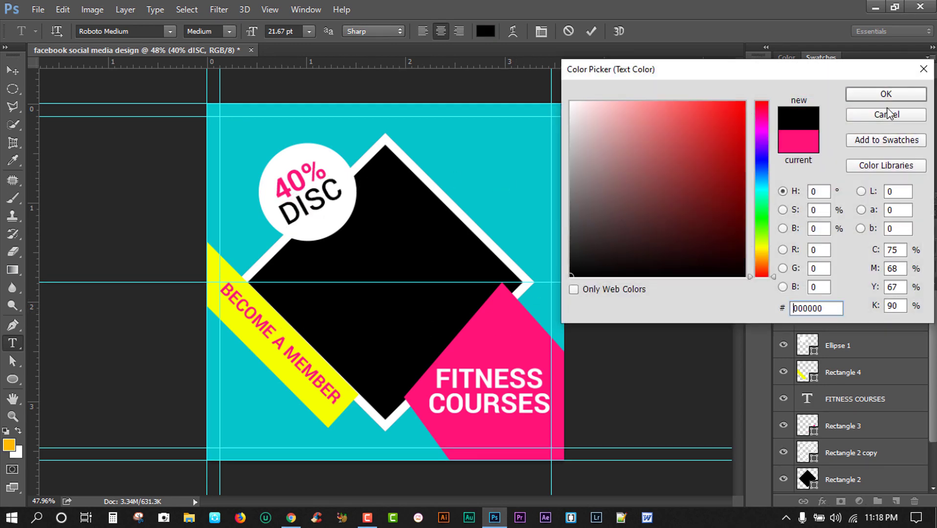
pyautogui.click(886, 94)
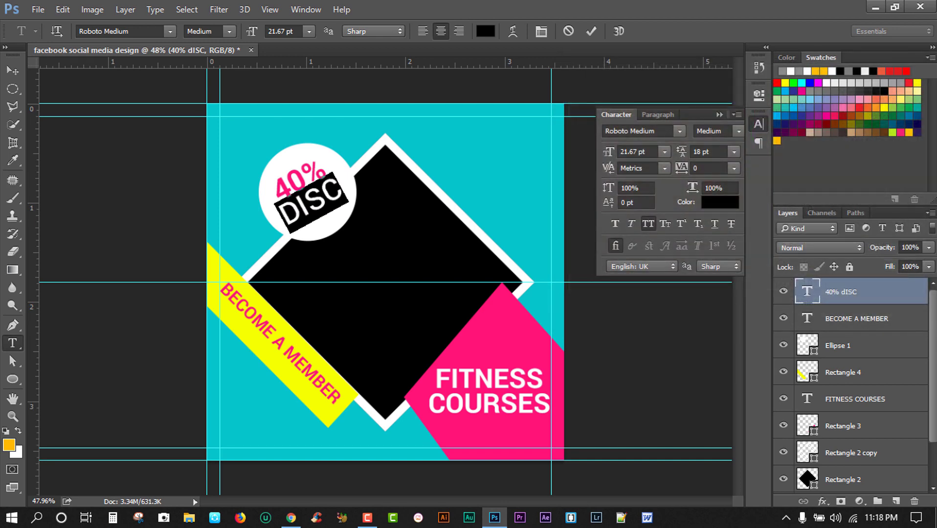
# Step: Align the vertical centres of the 40% DISC text and the white circle
pyautogui.click(838, 297)
pyautogui.keyDown('ctrl'); pyautogui.click(851, 345); pyautogui.keyUp('ctrl')
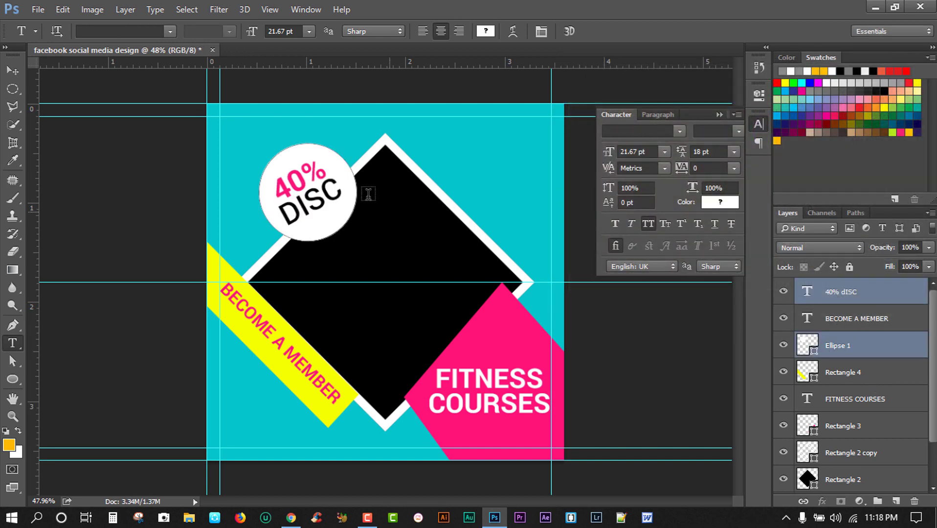
pyautogui.click(13, 70)
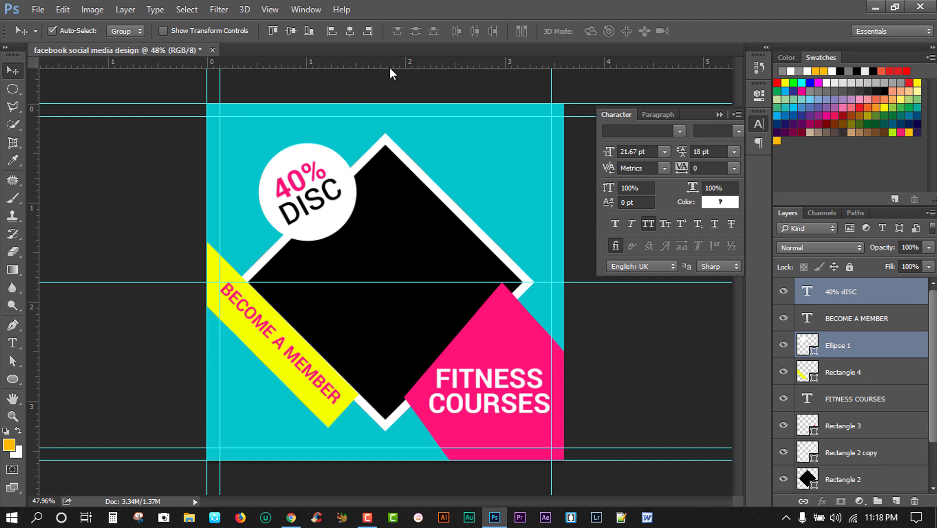
pyautogui.click(288, 31)
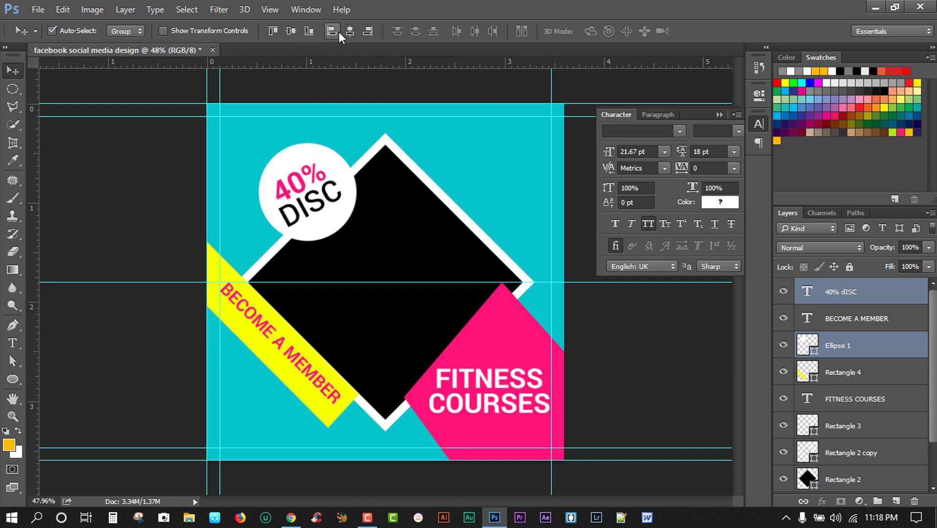
# Step: Align the horizontal centres of the 40% DISC text and the white circle
pyautogui.click(339, 31)
pyautogui.click(345, 31)
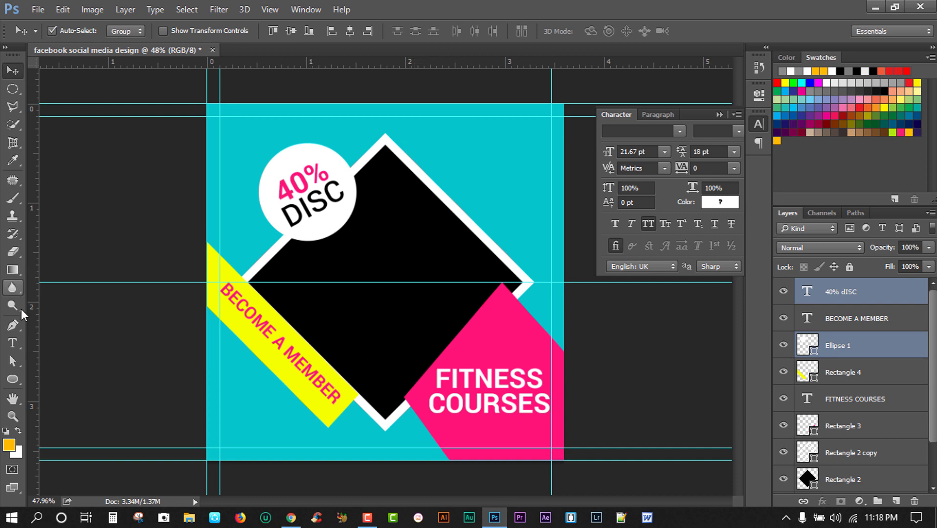
# Step: Add the text CALL NOW: at 14.67 pt in the turquoise area above the diamond's upper-right edge
pyautogui.press('t')
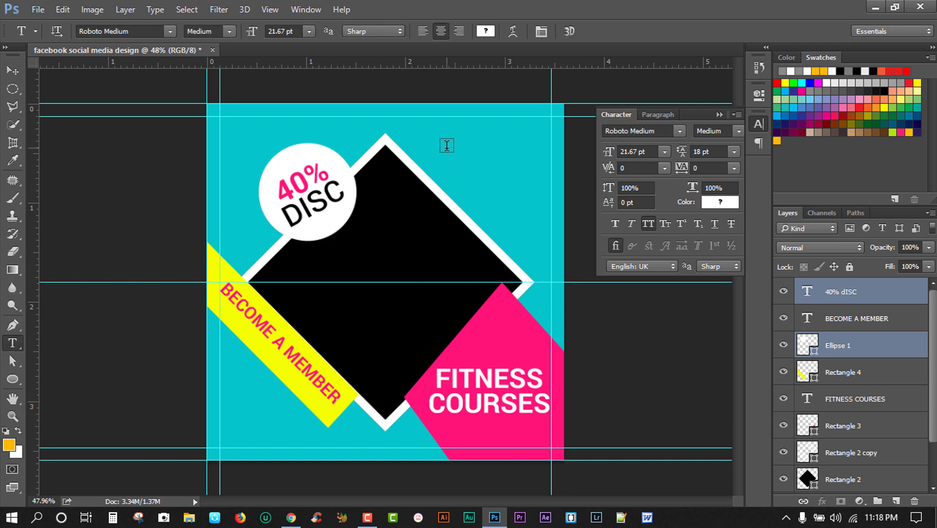
pyautogui.click(446, 146)
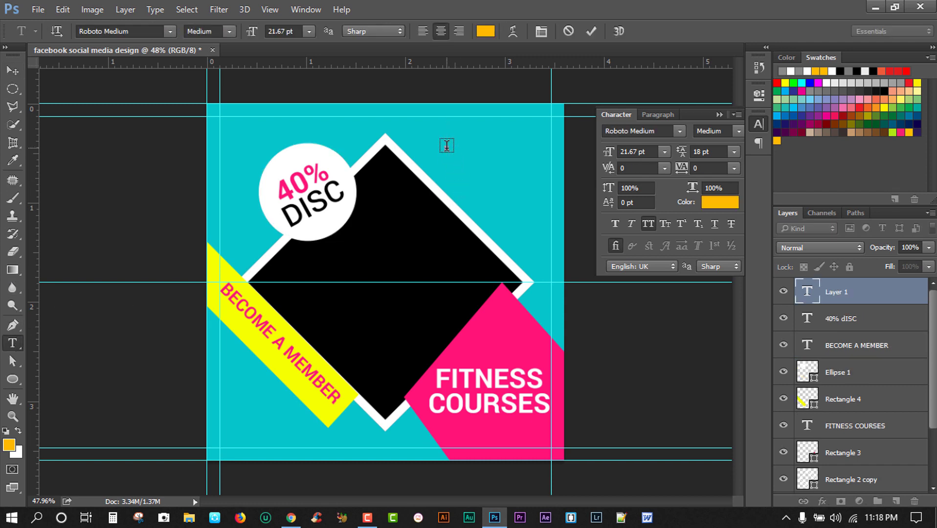
pyautogui.write('CALL')
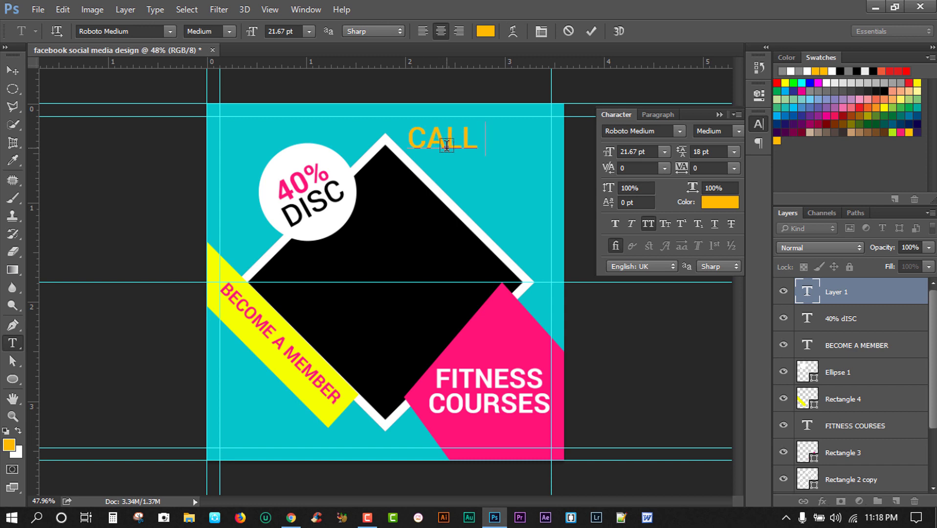
pyautogui.write(' NOW:')
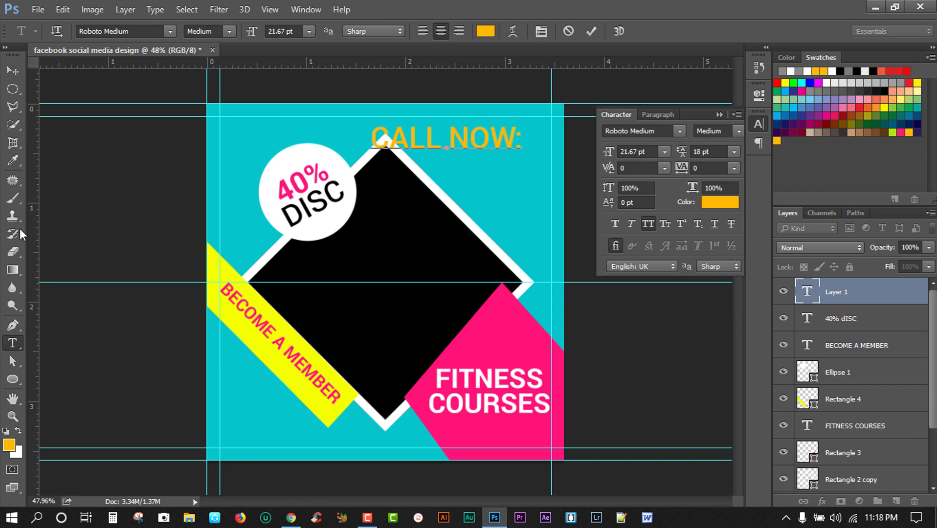
pyautogui.click(8, 72)
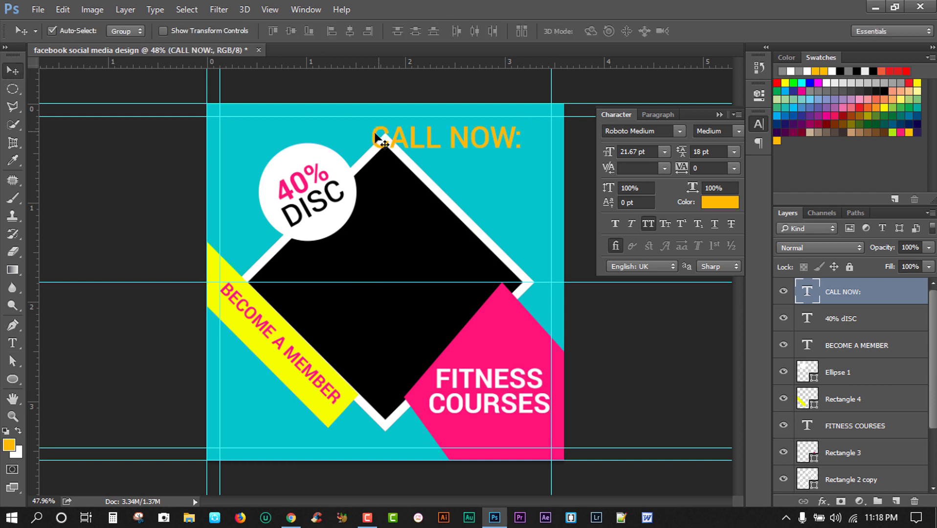
pyautogui.moveTo(618, 150); pyautogui.dragTo(590, 150)
pyautogui.moveTo(450, 146); pyautogui.dragTo(506, 140)
# Step: Recolour the CALL NOW: text to white, ffffff
pyautogui.click(729, 202)
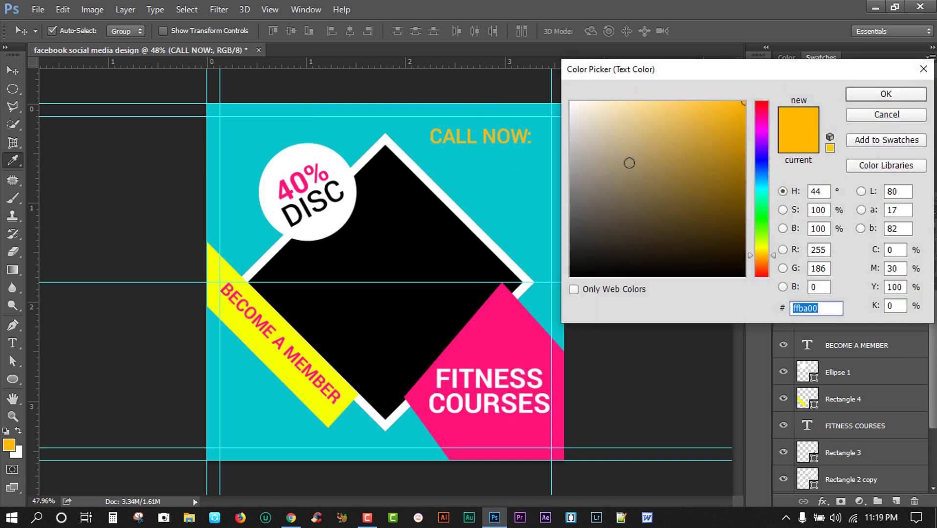
pyautogui.write('ffffff')
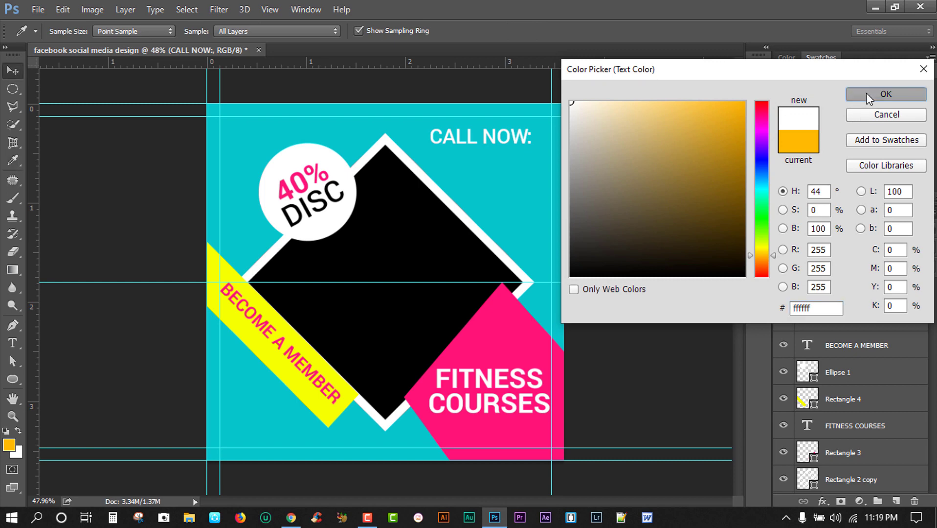
pyautogui.click(866, 93)
# Step: Add the phone number as a separate white text line directly below CALL NOW:
pyautogui.click(23, 341)
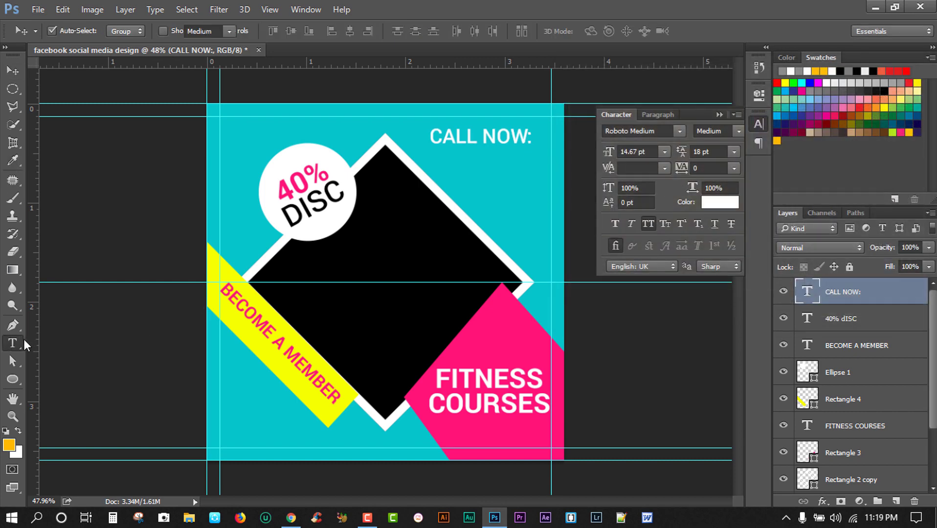
pyautogui.click(449, 174)
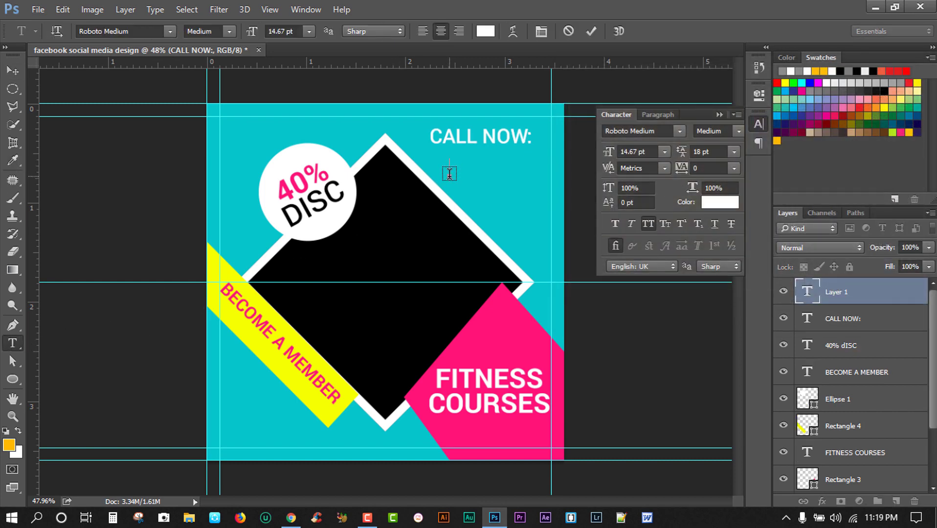
pyautogui.write('123456')
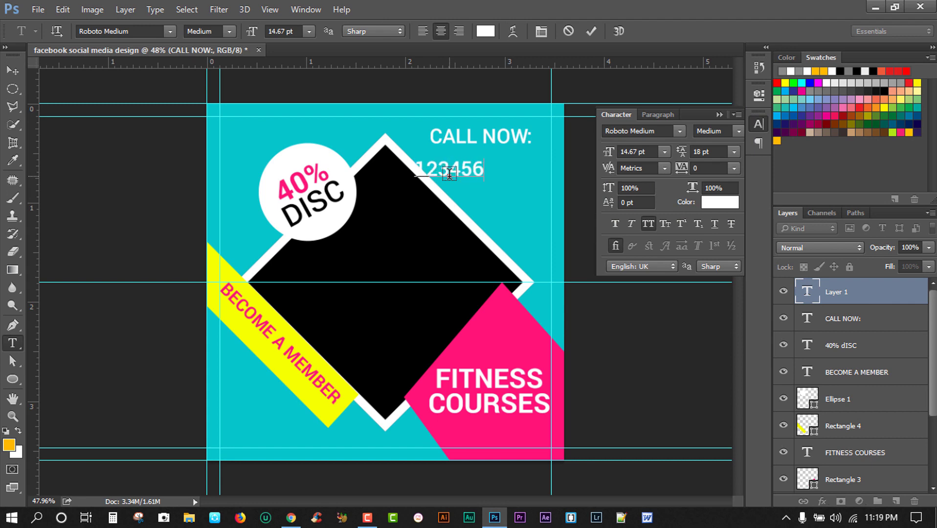
pyautogui.write('789')
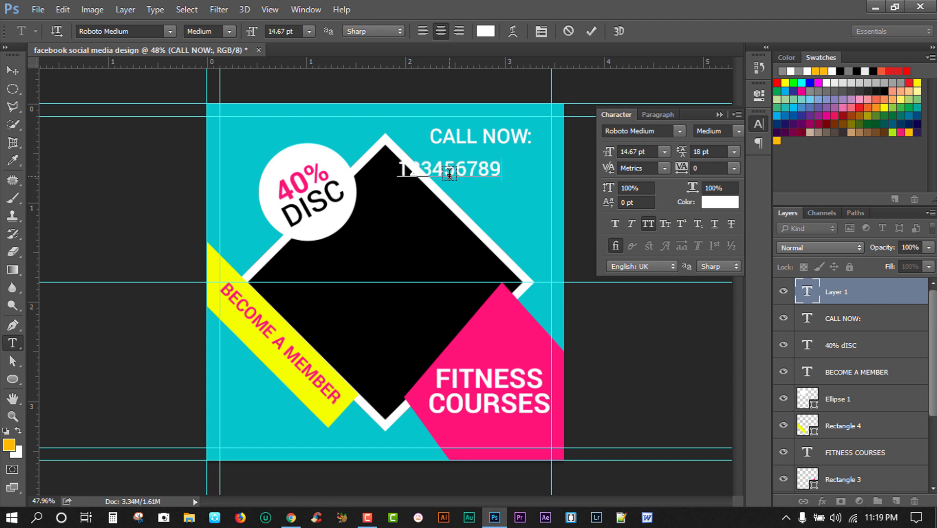
pyautogui.moveTo(495, 197); pyautogui.dragTo(514, 191)
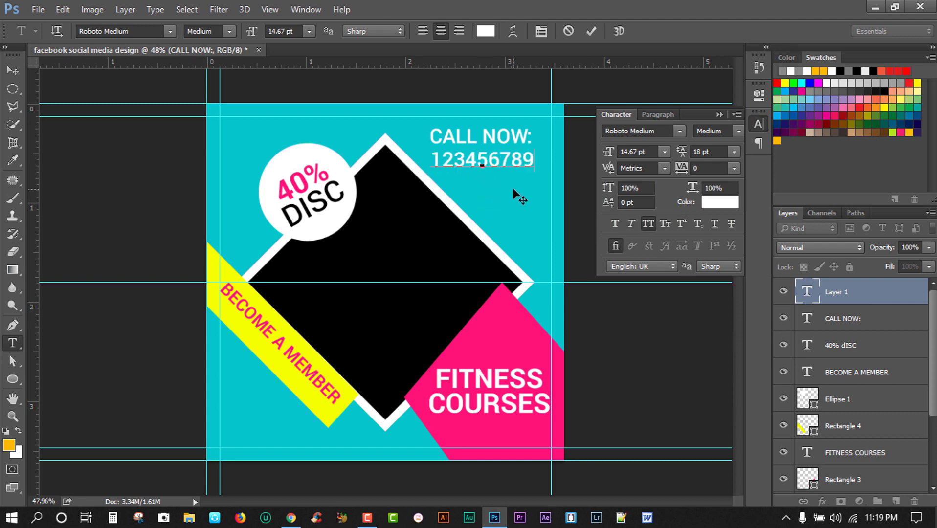
# Step: Set the CALL NOW: text to 12.67 pt and the phone number below it to 15.67 pt
pyautogui.click(847, 318)
pyautogui.click(607, 154)
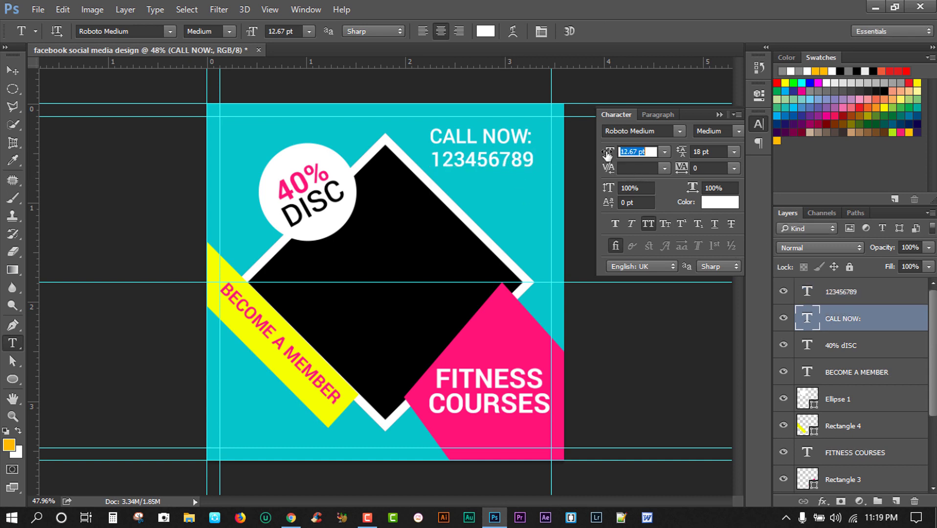
pyautogui.press('Return')
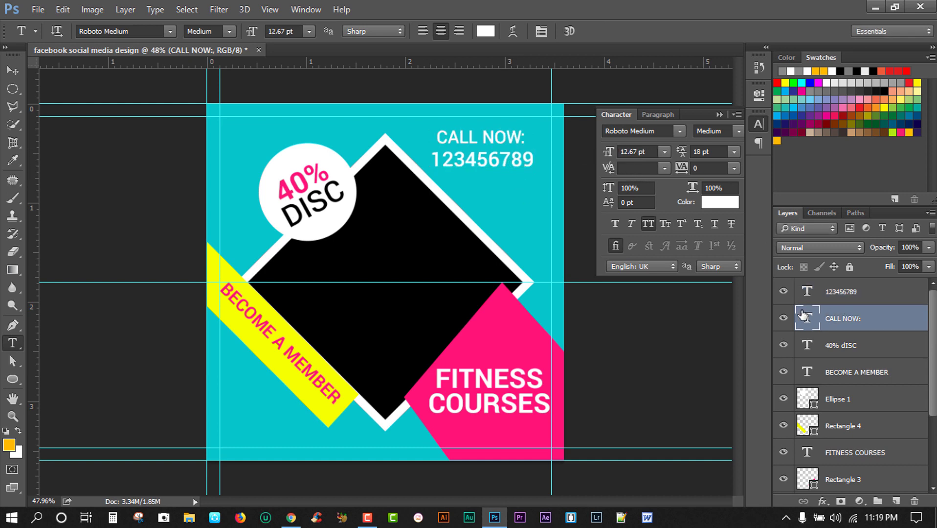
pyautogui.click(836, 292)
pyautogui.moveTo(606, 155); pyautogui.dragTo(608, 155)
pyautogui.press('Return')
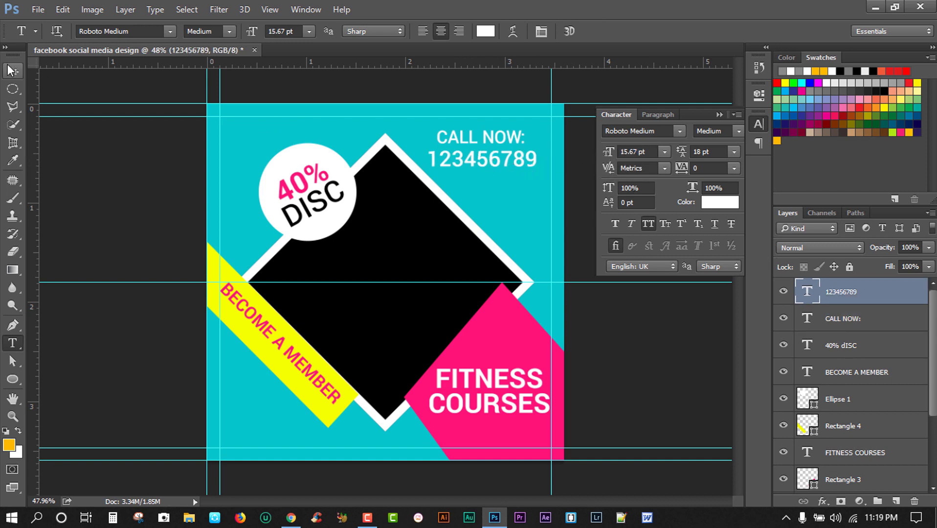
# Step: Align the horizontal centres of CALL NOW: and the phone number, and move the number slightly closer to the line above
pyautogui.click(13, 71)
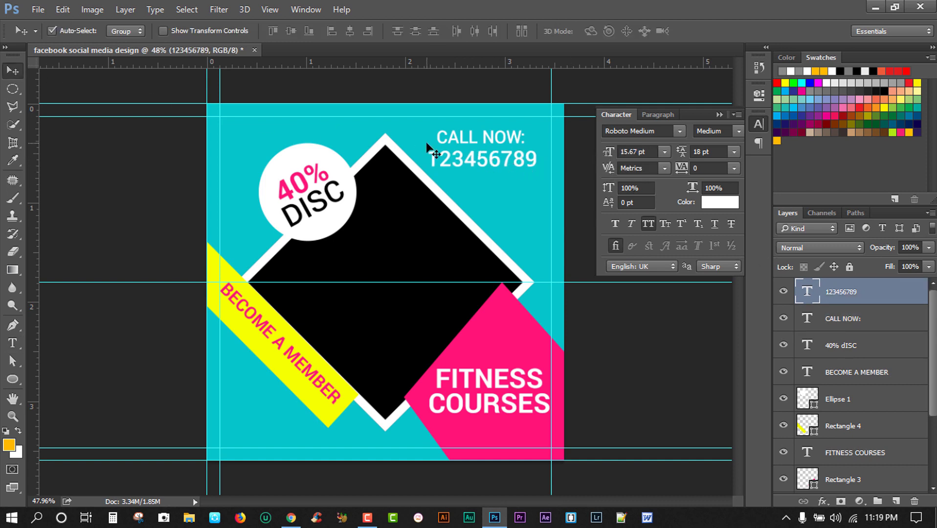
pyautogui.keyDown('shift'); pyautogui.click(850, 319); pyautogui.keyUp('shift')
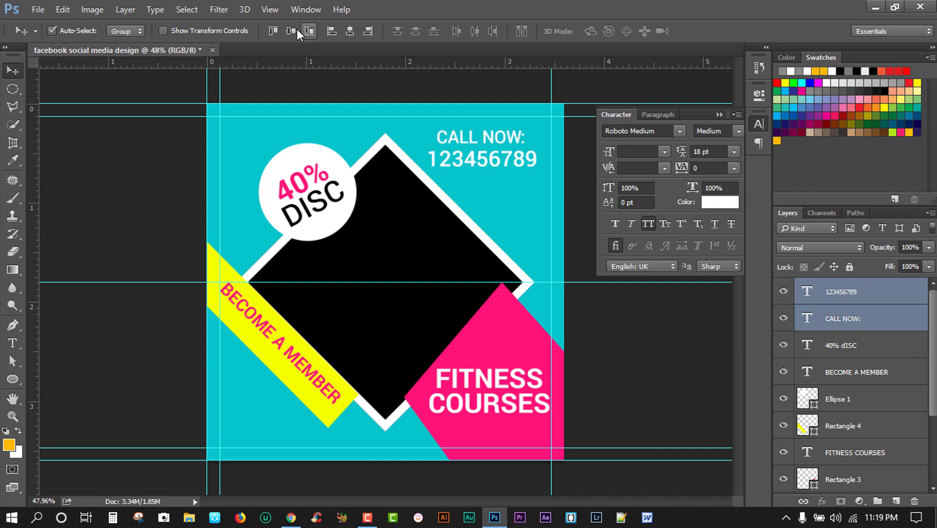
pyautogui.click(350, 32)
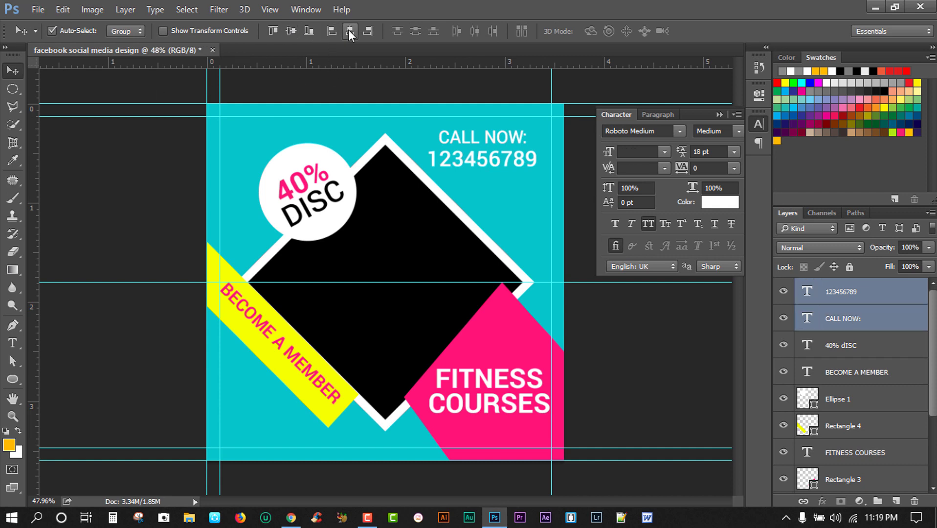
pyautogui.click(853, 293)
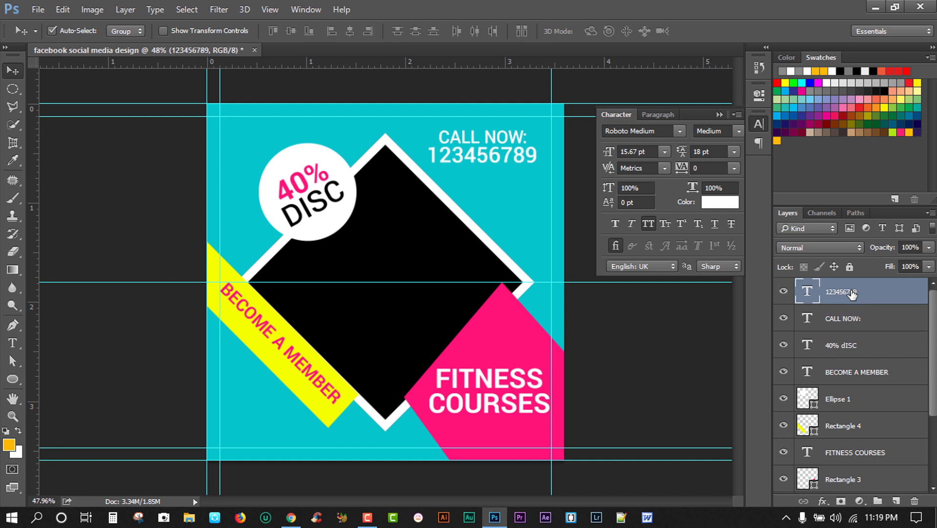
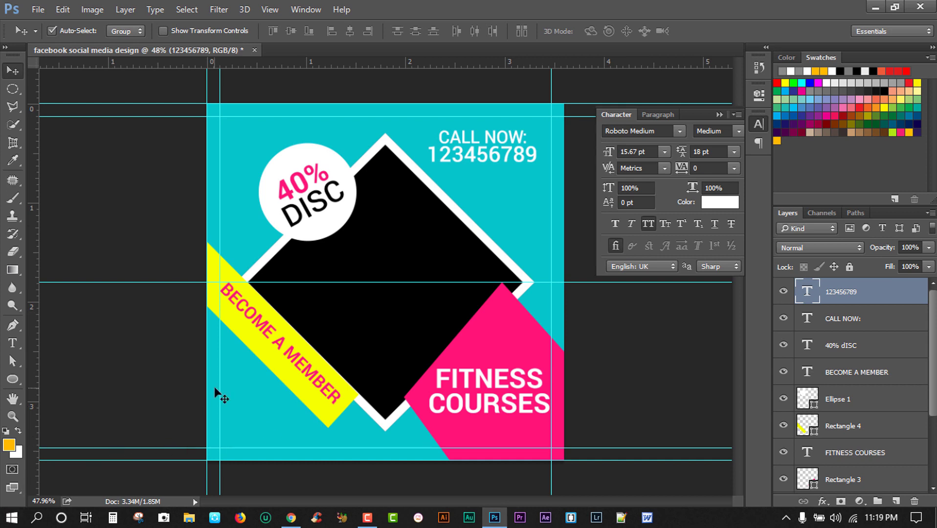
# Step: Add the text LOGO at 15.67 pt in the upper-left corner of the design
pyautogui.click(14, 344)
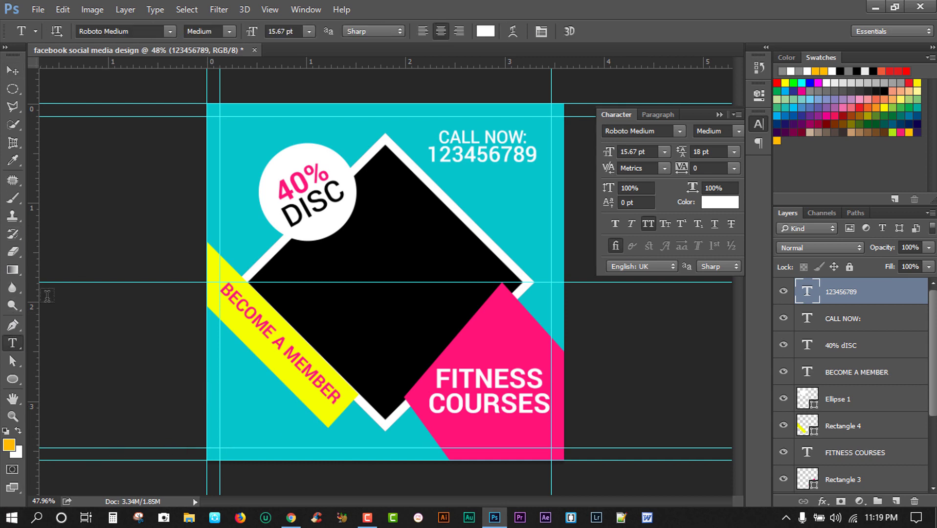
pyautogui.click(237, 135)
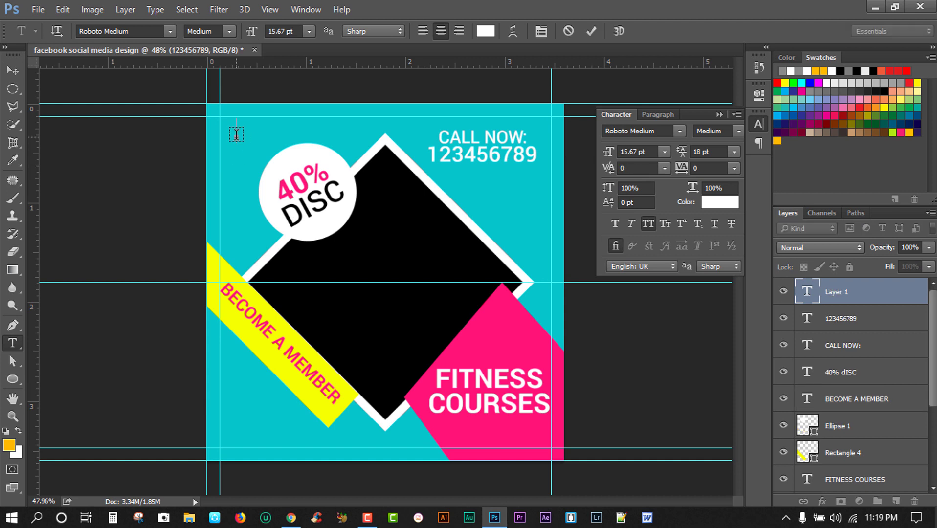
pyautogui.write('LOGO')
pyautogui.moveTo(218, 132); pyautogui.dragTo(209, 133)
# Step: Recolour the first O of LOGO to pink, ff1377, sampled from the FITNESS COURSES shape
pyautogui.click(233, 133)
pyautogui.doubleClick(233, 133)
pyautogui.click(232, 130)
pyautogui.moveTo(229, 129); pyautogui.dragTo(225, 126)
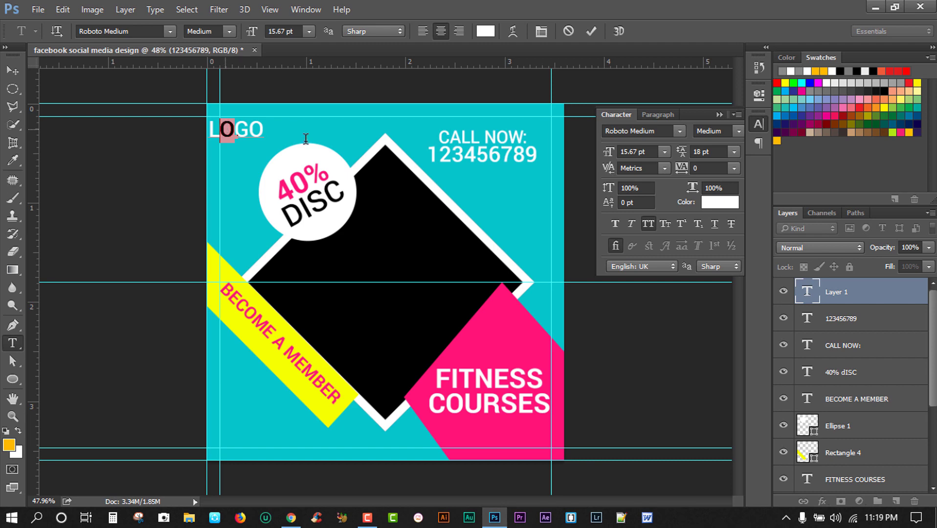
pyautogui.click(719, 202)
pyautogui.click(500, 340)
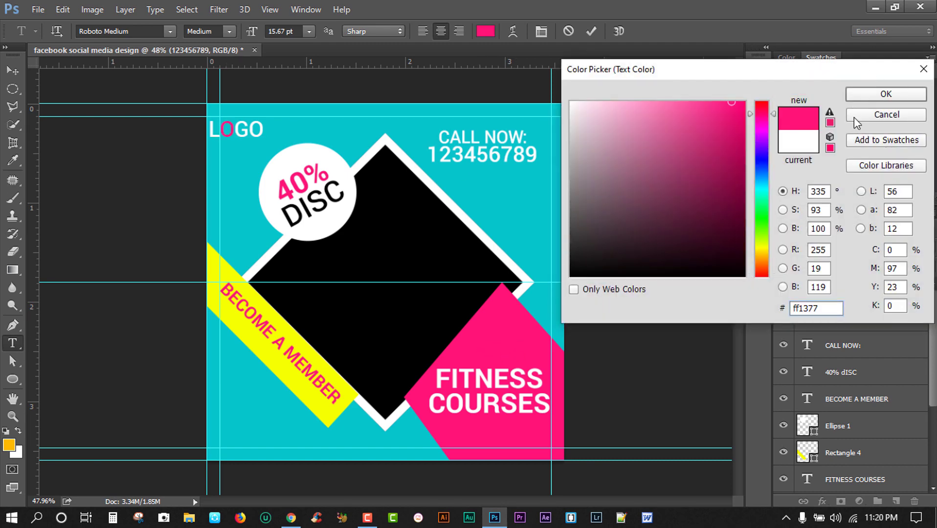
pyautogui.click(874, 94)
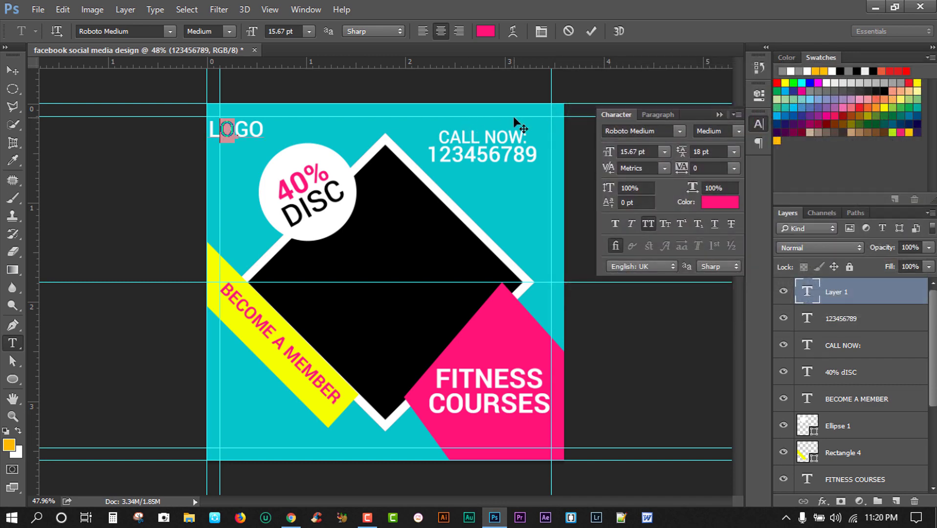
# Step: Recolour the last O of LOGO to the same pink, ff1377, sampled from the corner shape
pyautogui.click(260, 127)
pyautogui.hotkey('shift', 'Left')
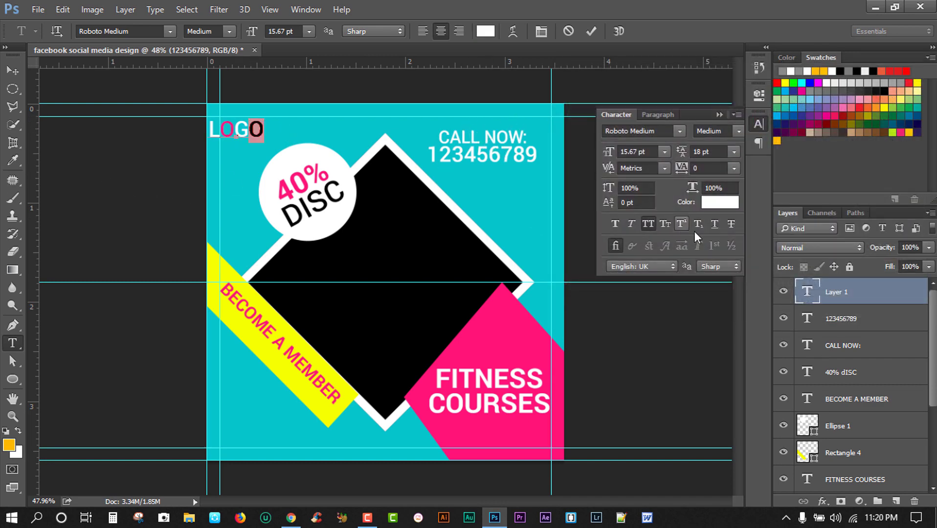
pyautogui.click(718, 208)
pyautogui.click(509, 334)
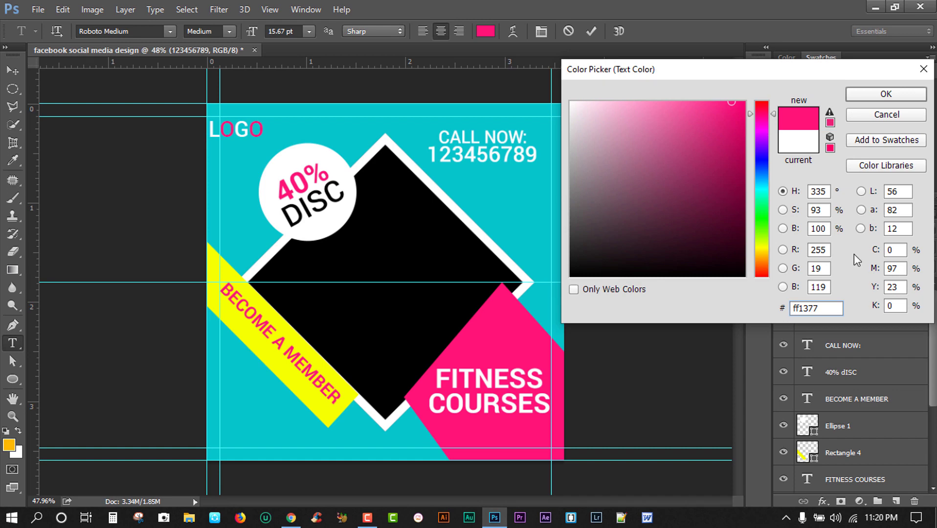
pyautogui.click(883, 93)
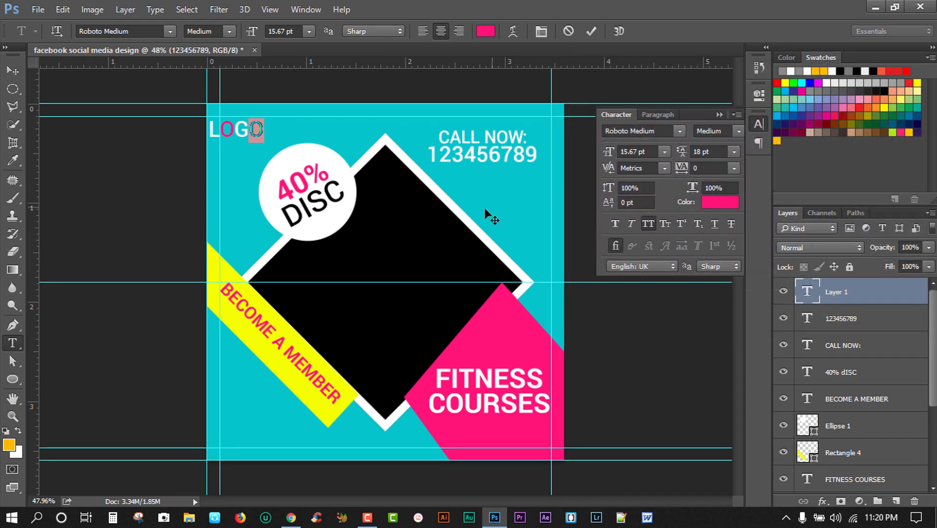
# Step: Change the font style of the whole LOGO text to Roboto Bold
pyautogui.moveTo(268, 130); pyautogui.dragTo(165, 142)
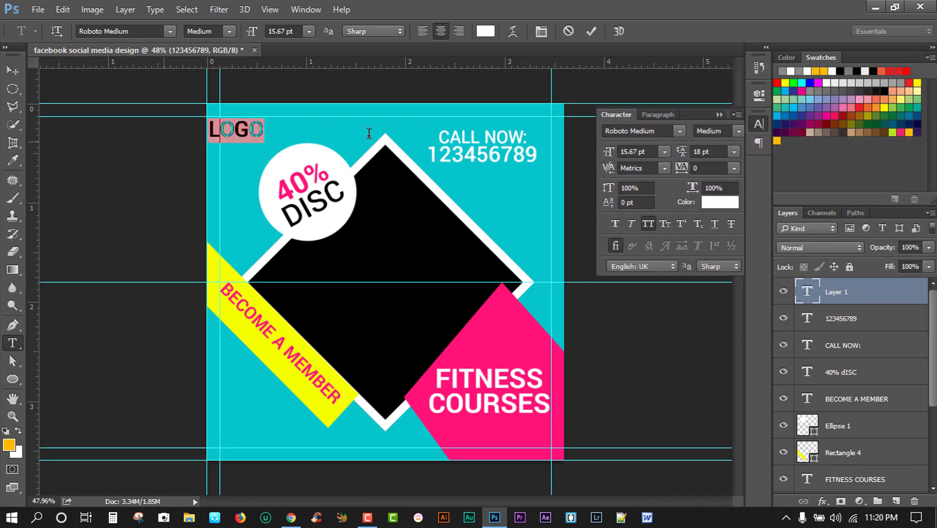
pyautogui.click(739, 131)
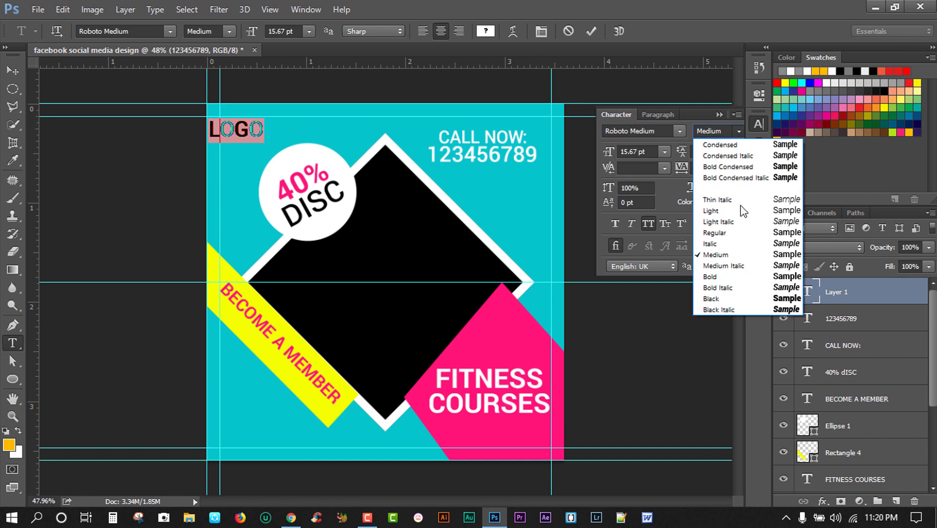
pyautogui.click(721, 283)
pyautogui.click(20, 71)
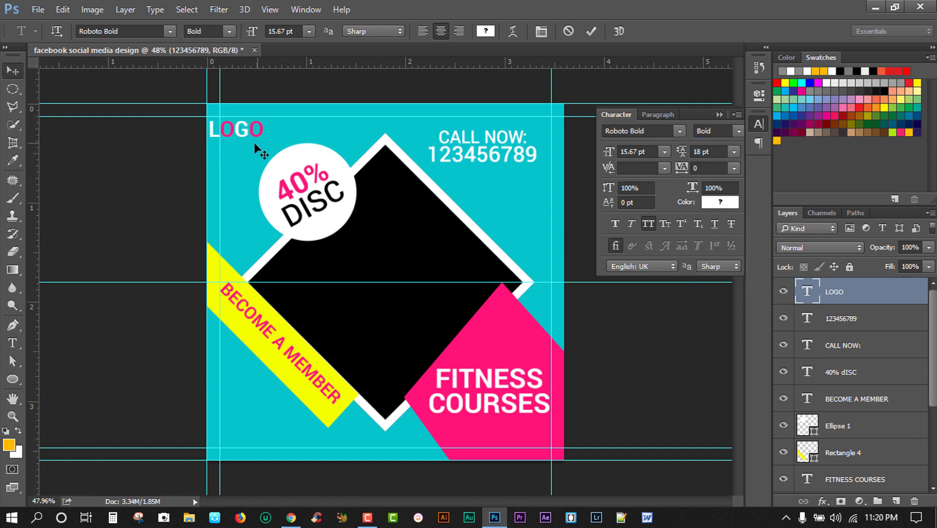
# Step: Move the LOGO text slightly right so it starts at the inner left margin guide
pyautogui.moveTo(247, 143); pyautogui.dragTo(250, 145)
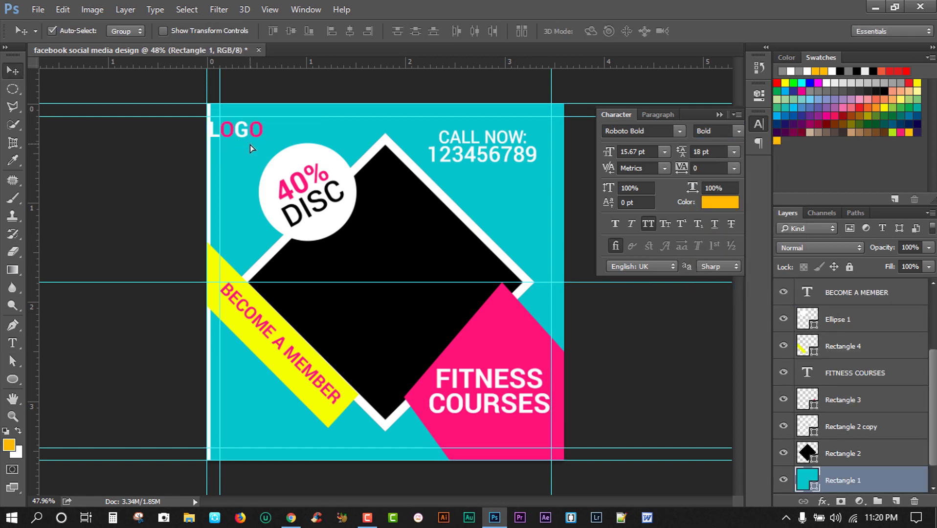
pyautogui.hotkey('ctrl', 'z')
pyautogui.scroll(3, 862, 312)
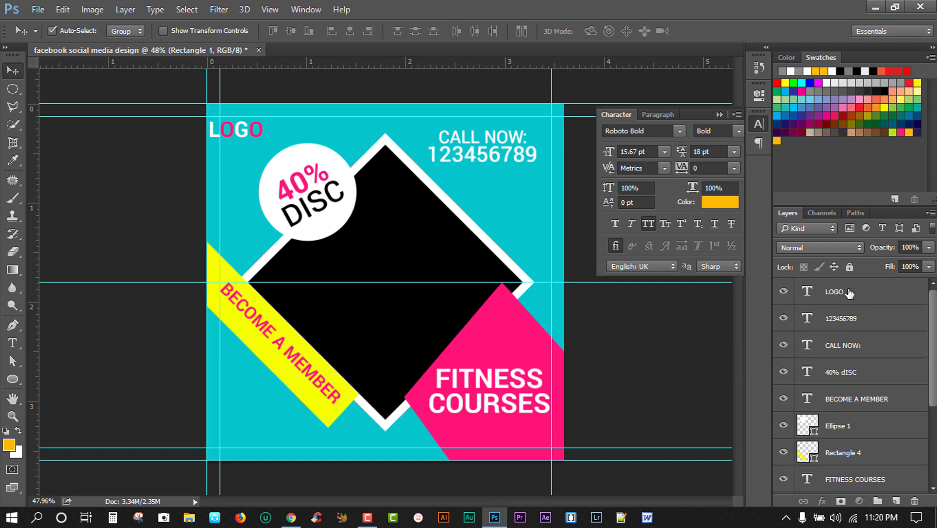
pyautogui.click(850, 292)
pyautogui.hotkey('ctrl', 't')
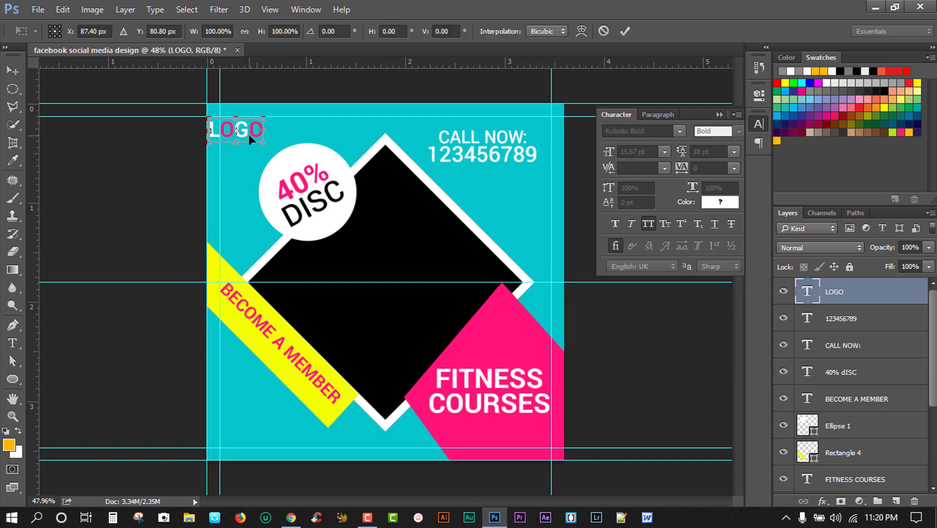
pyautogui.moveTo(249, 134); pyautogui.dragTo(261, 133)
pyautogui.press('Return')
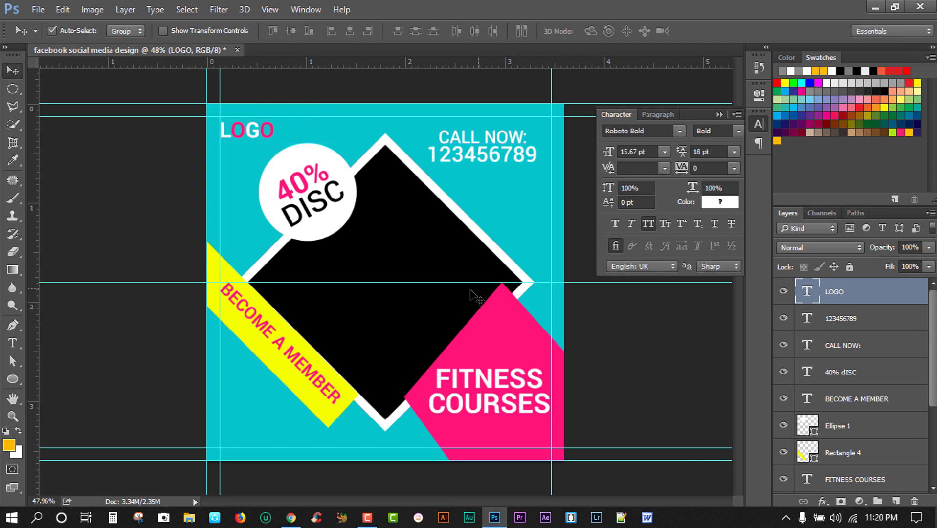
# Step: Convert the black diamond layer, Rectangle 2, to a smart object and open its contents
pyautogui.click(403, 305)
pyautogui.scroll(-3, 857, 389)
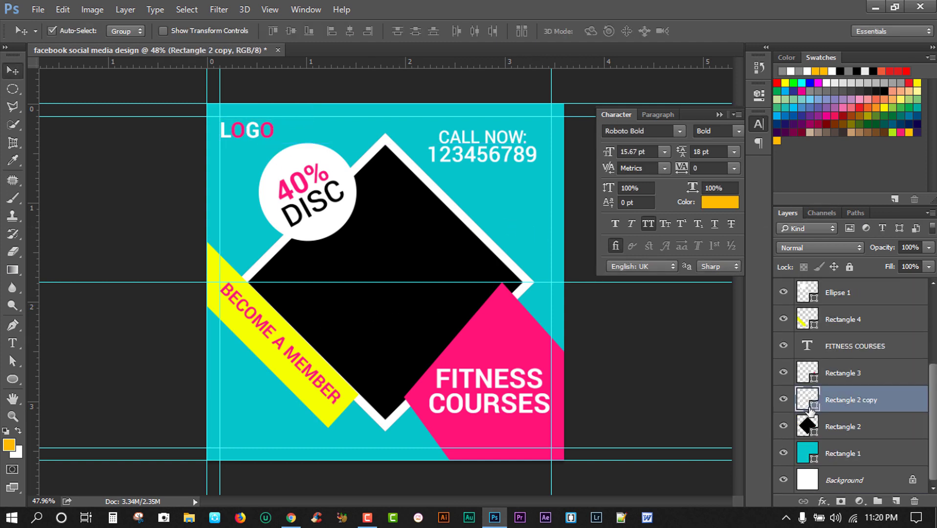
pyautogui.click(810, 434)
pyautogui.rightClick(851, 428)
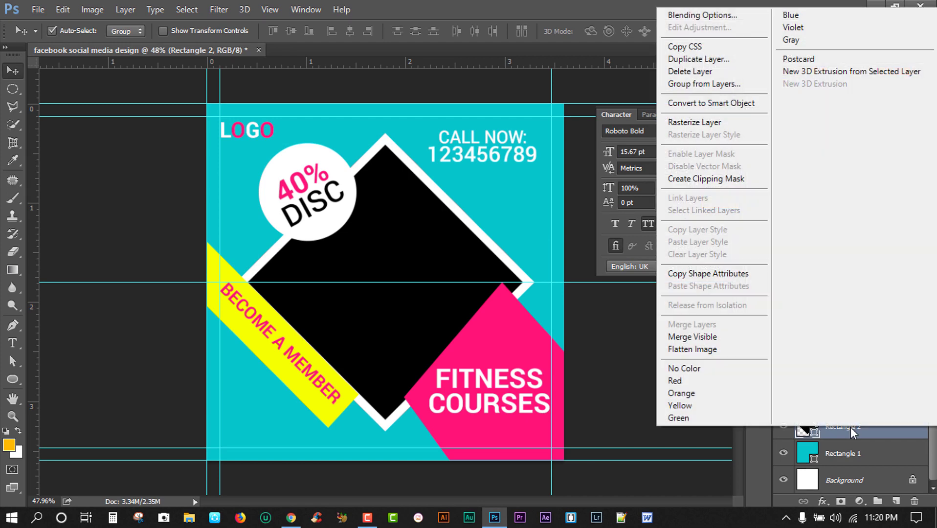
pyautogui.click(713, 103)
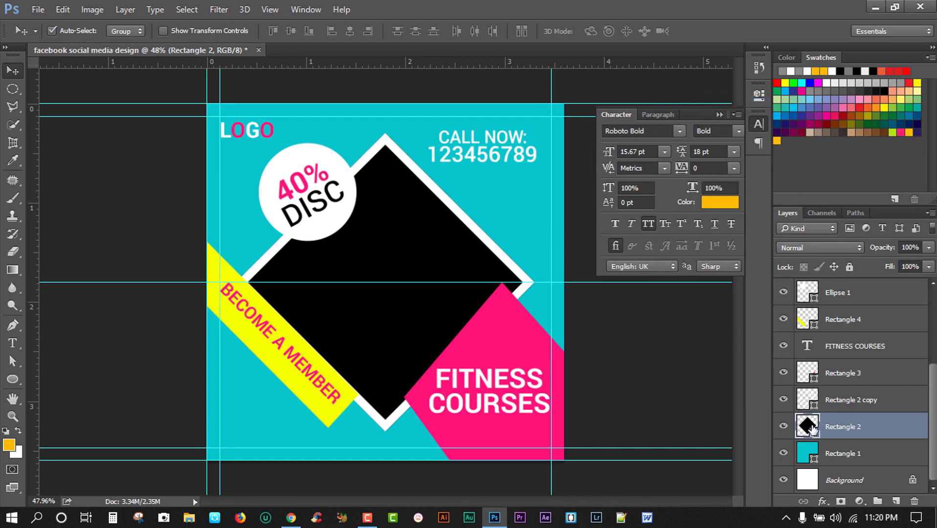
pyautogui.doubleClick(810, 427)
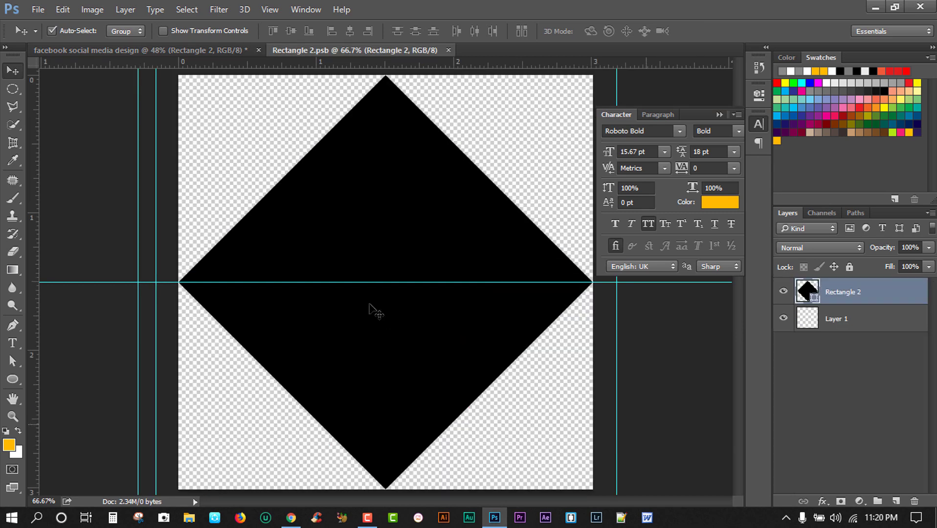
# Step: Place the abs-barbell-biceps-896058 image in the smart object and enlarge it to cover the whole diamond
pyautogui.click(39, 10)
pyautogui.click(71, 233)
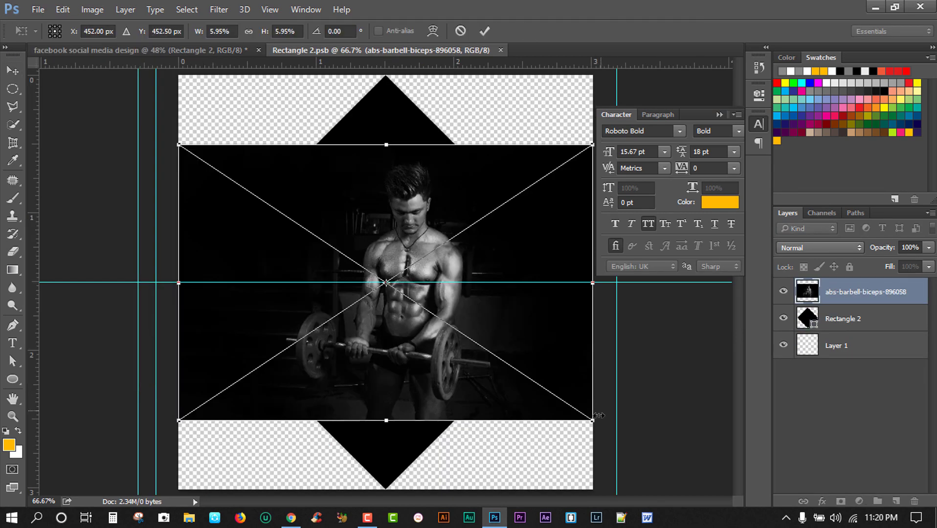
pyautogui.moveTo(594, 423); pyautogui.dragTo(685, 509)
pyautogui.moveTo(536, 443); pyautogui.dragTo(521, 440)
pyautogui.press('Return')
# Step: Clip the barbell photo to the diamond shape and shift it slightly left
pyautogui.rightClick(866, 293)
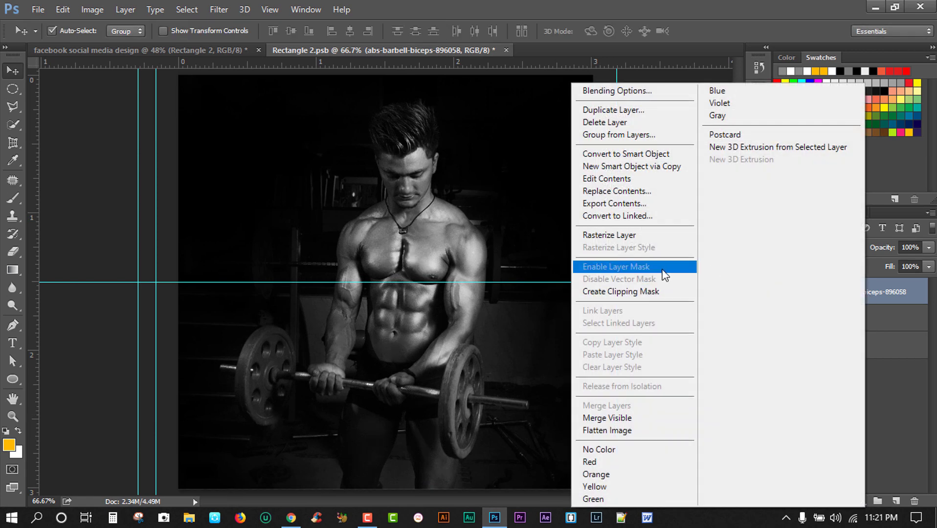
pyautogui.click(631, 288)
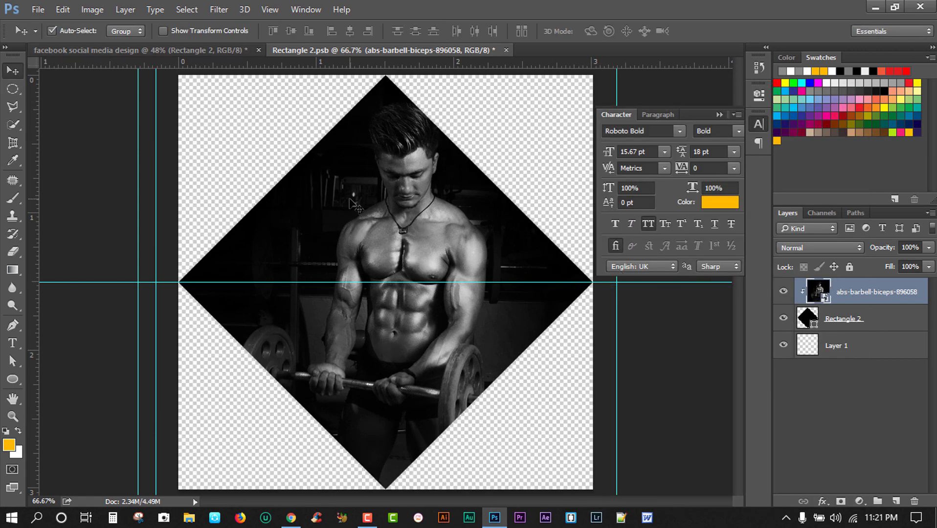
pyautogui.moveTo(350, 199); pyautogui.dragTo(345, 199)
# Step: Save the Rectangle 2.psb contents and close them to return to the post design
pyautogui.click(37, 8)
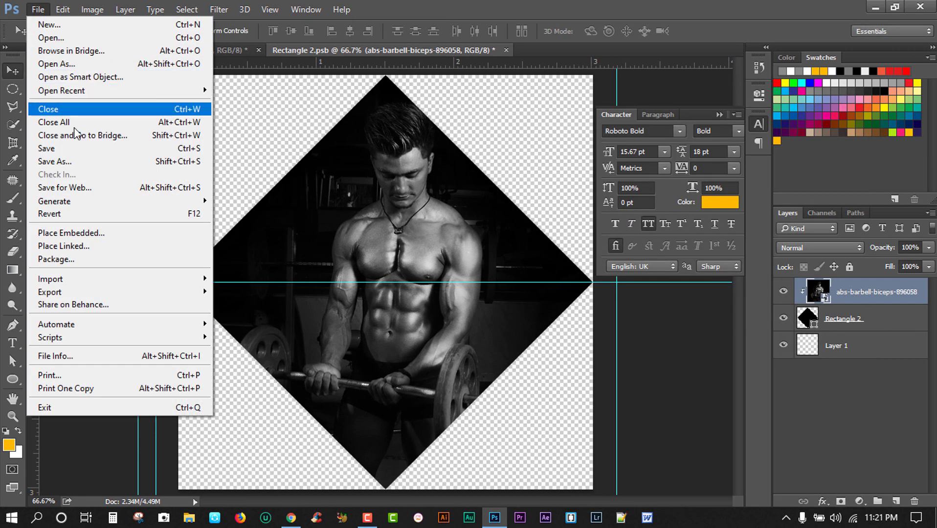
pyautogui.click(54, 146)
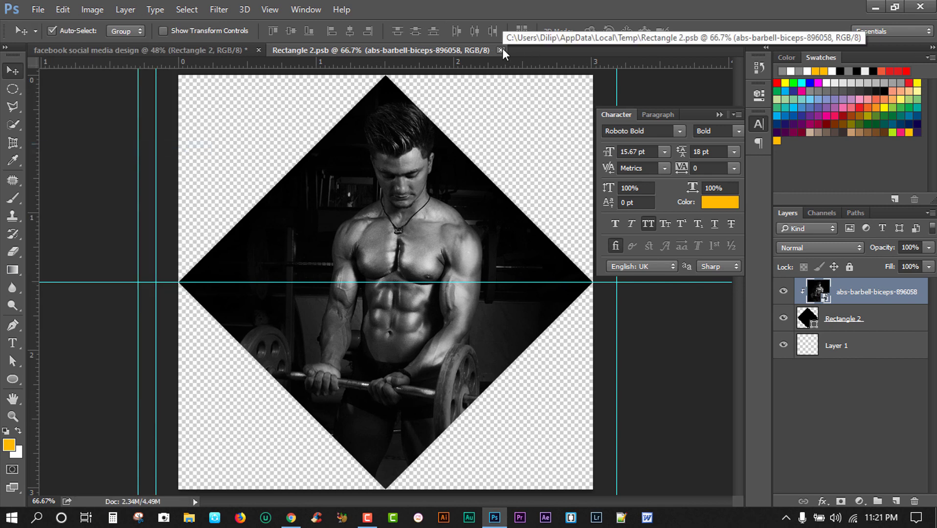
pyautogui.click(501, 50)
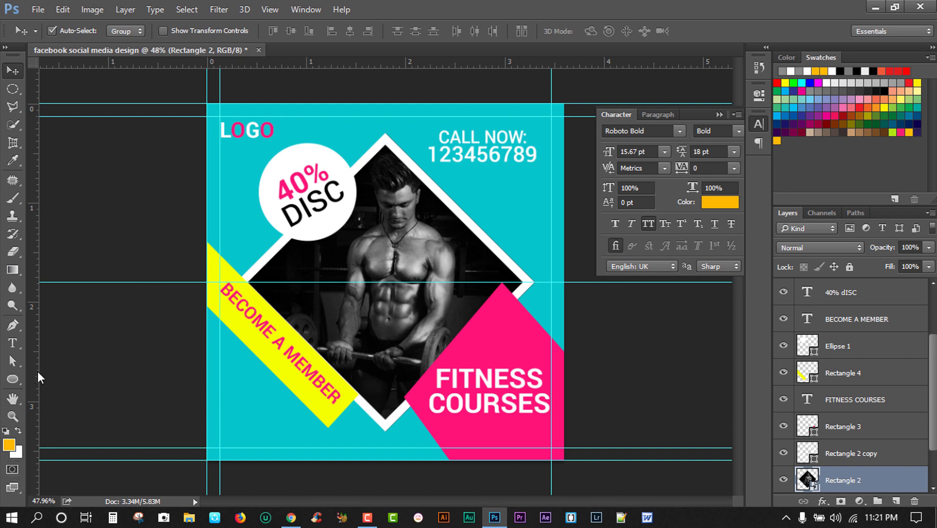
# Step: Draw a small ring custom shape, about 41 x 41 px, below the phone number
pyautogui.click(12, 379)
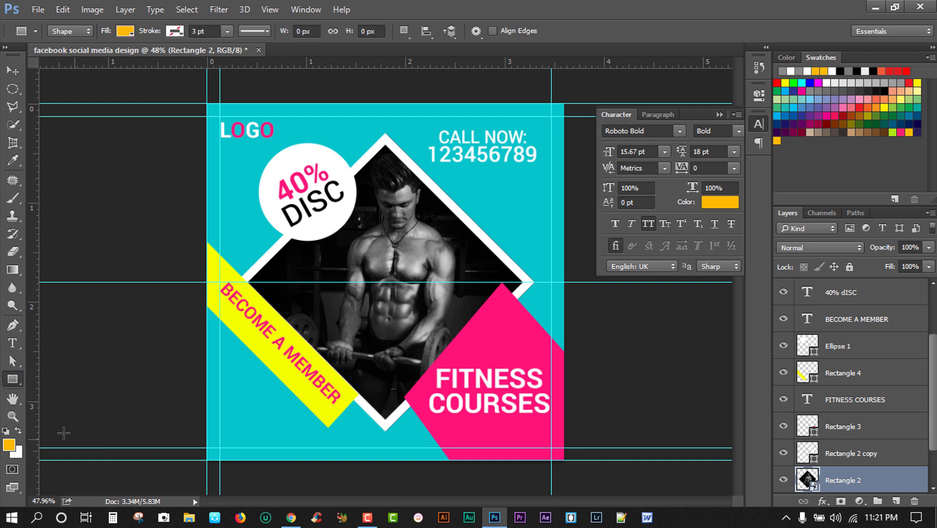
pyautogui.rightClick(15, 378)
pyautogui.click(50, 393)
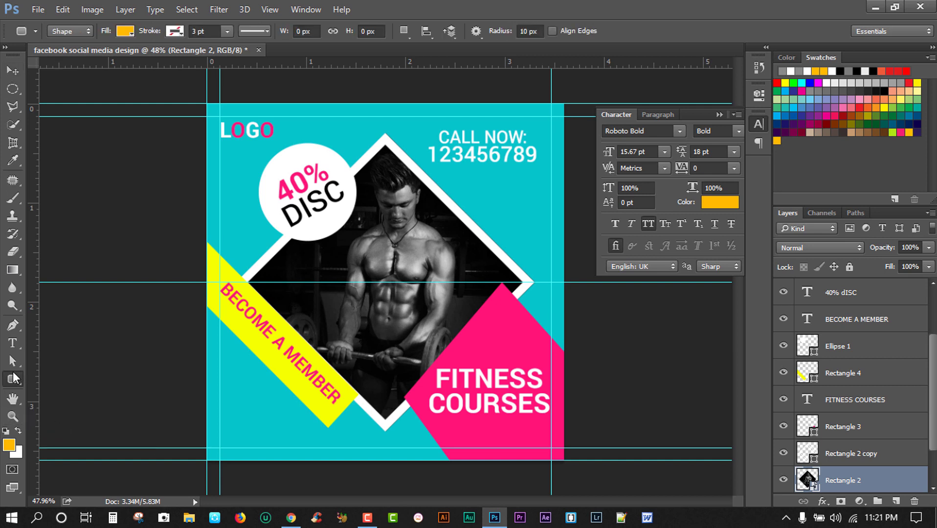
pyautogui.rightClick(13, 380)
pyautogui.click(65, 445)
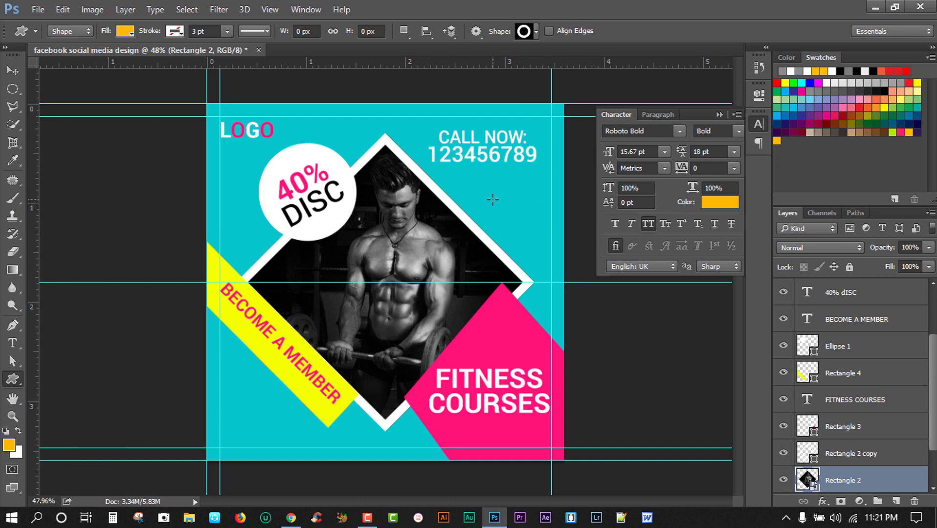
pyautogui.moveTo(492, 199); pyautogui.dragTo(506, 214)
# Step: Set the text colour to white, ffffff
pyautogui.click(732, 203)
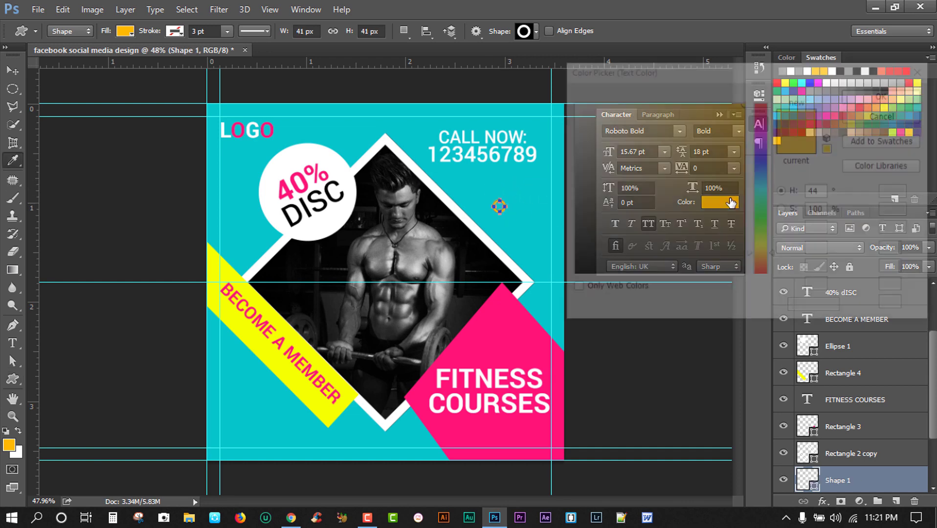
pyautogui.moveTo(584, 147); pyautogui.dragTo(566, 81)
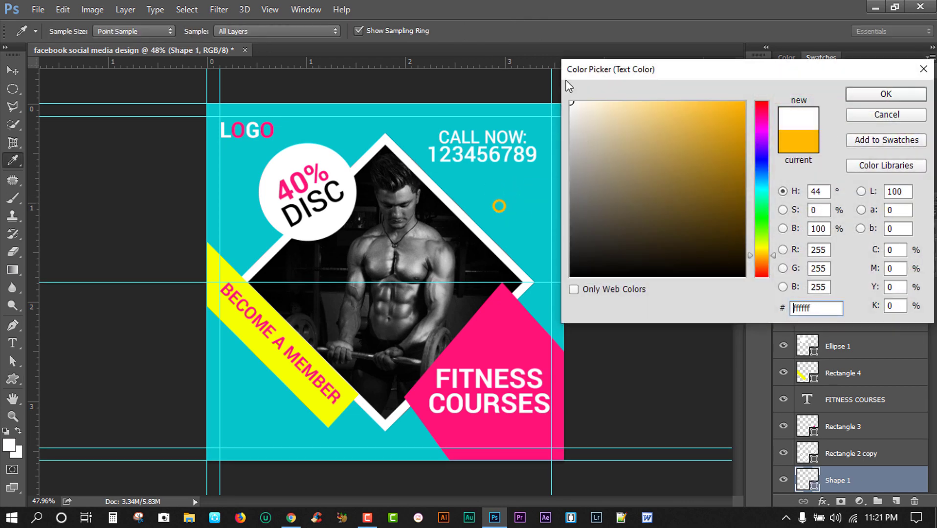
pyautogui.click(874, 94)
# Step: Recolour the small ring to grey, 827d7d, by sampling from the canvas
pyautogui.doubleClick(808, 482)
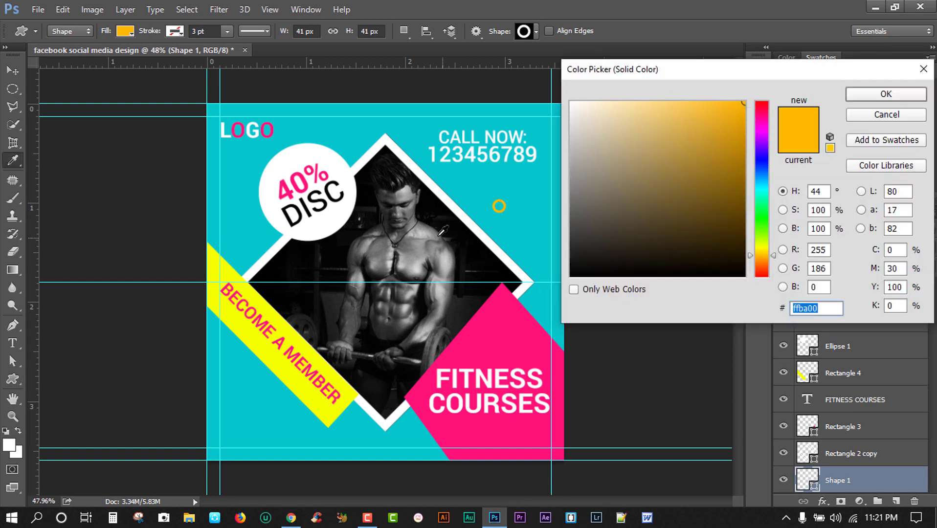
pyautogui.click(367, 198)
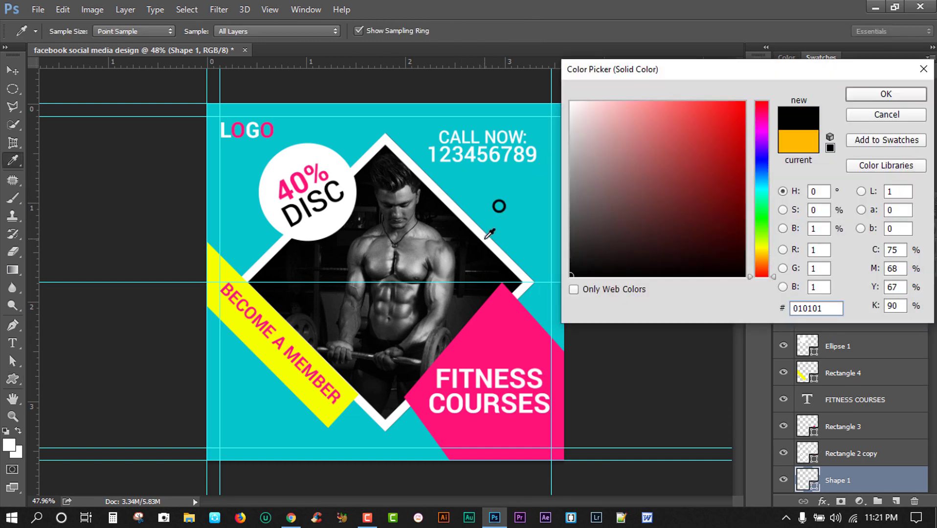
pyautogui.click(499, 206)
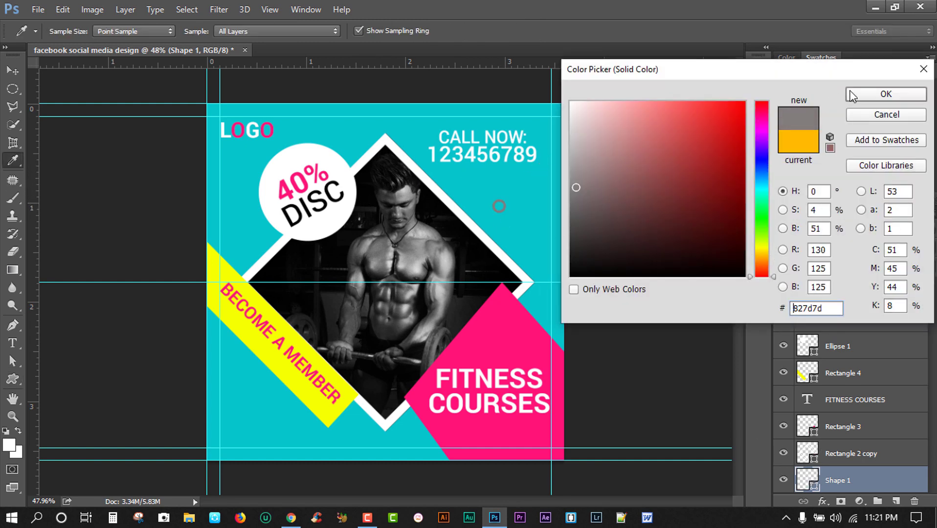
pyautogui.click(853, 96)
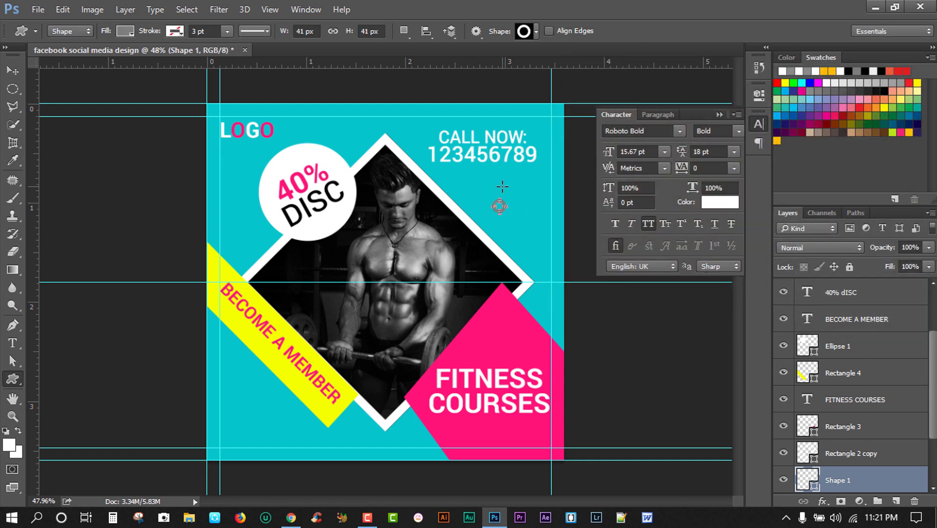
# Step: Draw a second small grey ring between the phone number and the first ring, and lower its layer opacity
pyautogui.moveTo(503, 184); pyautogui.dragTo(509, 189)
pyautogui.click(18, 68)
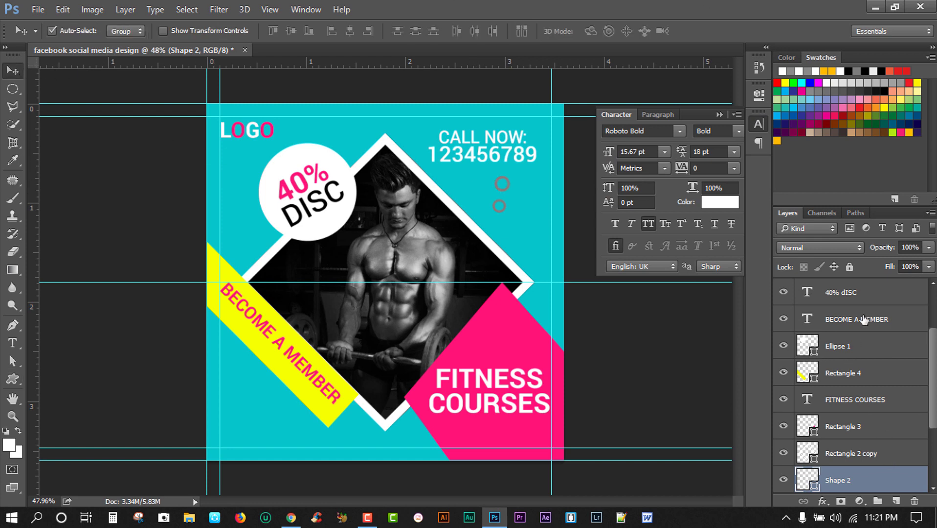
pyautogui.moveTo(879, 253); pyautogui.dragTo(841, 249)
# Step: Select the layer of the diamond's white outline, Rectangle 2 copy
pyautogui.click(861, 455)
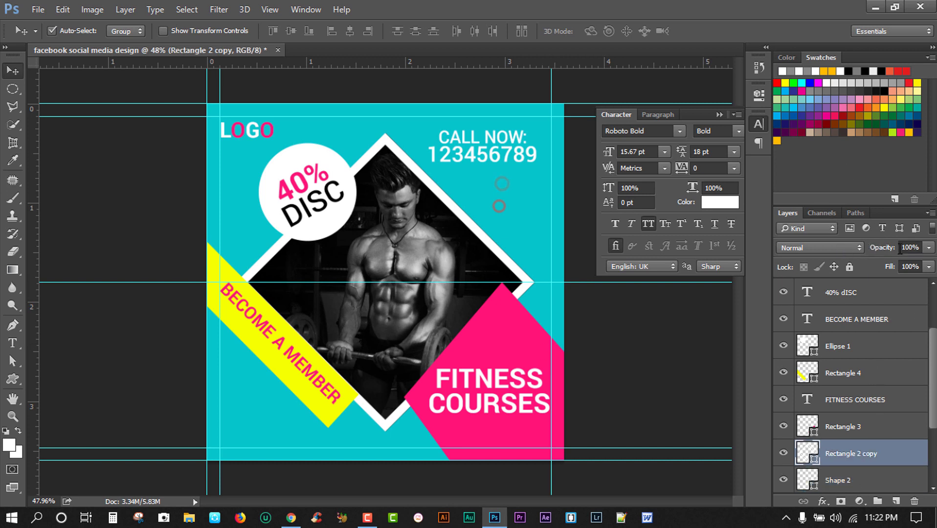
pyautogui.moveTo(883, 251); pyautogui.dragTo(919, 254)
pyautogui.click(793, 427)
pyautogui.click(792, 427)
pyautogui.scroll(3, 826, 372)
# Step: Draw a triangle-outline custom shape, about 63 x 54 px, left of the 40% DISC circle
pyautogui.click(19, 381)
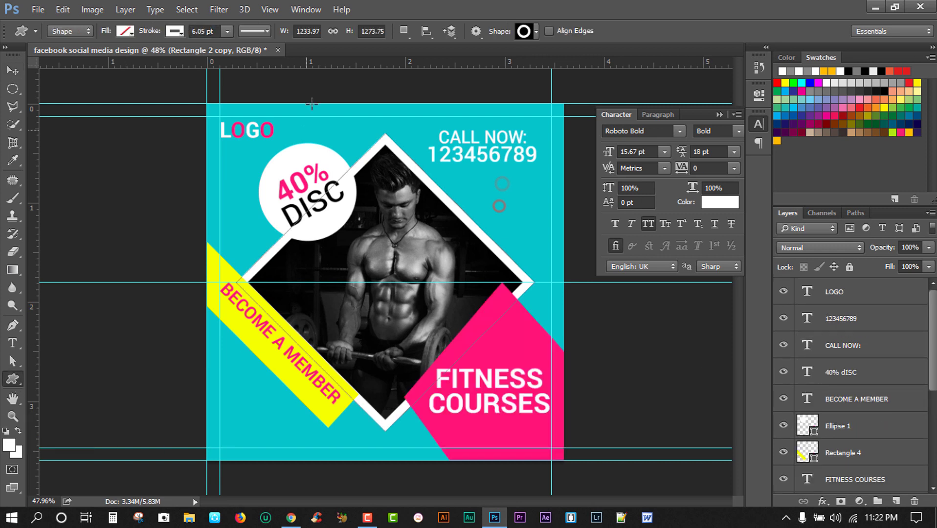
pyautogui.click(527, 32)
pyautogui.scroll(-5, 516, 168)
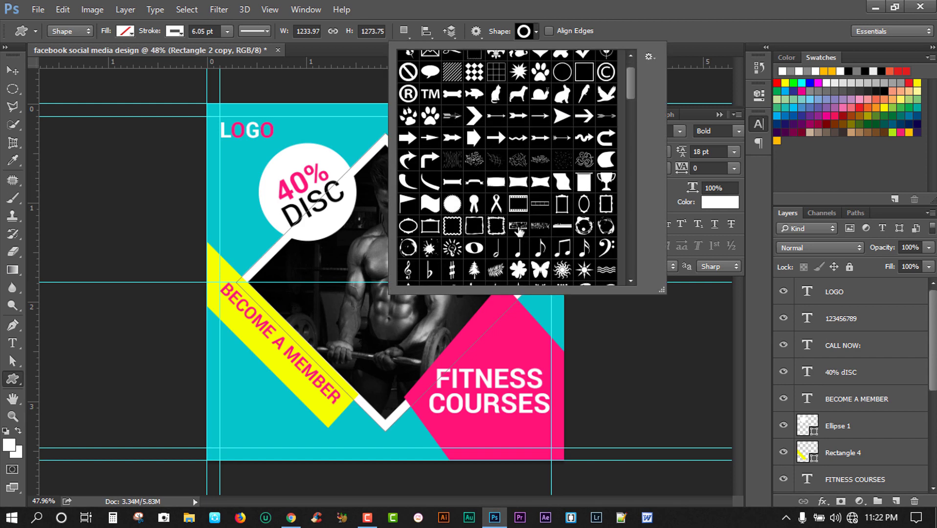
pyautogui.scroll(-1, 617, 108)
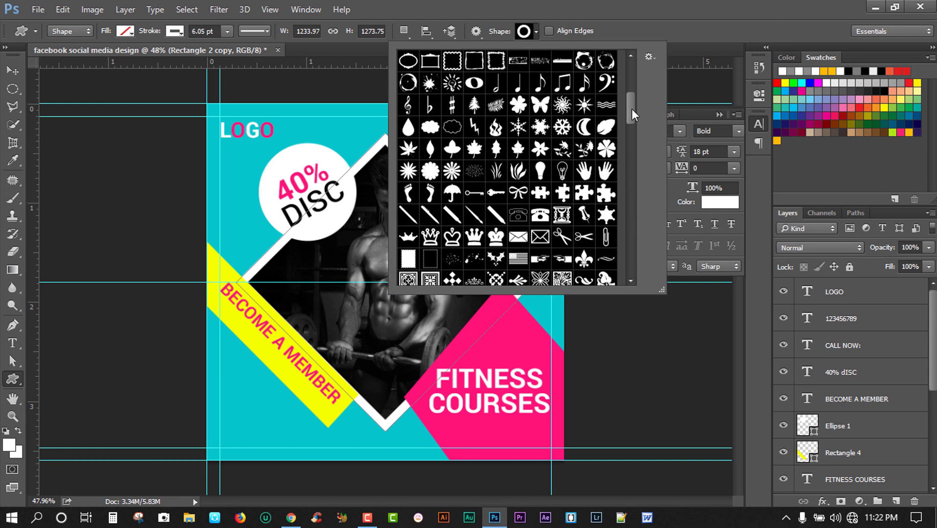
pyautogui.moveTo(632, 108); pyautogui.dragTo(655, 269)
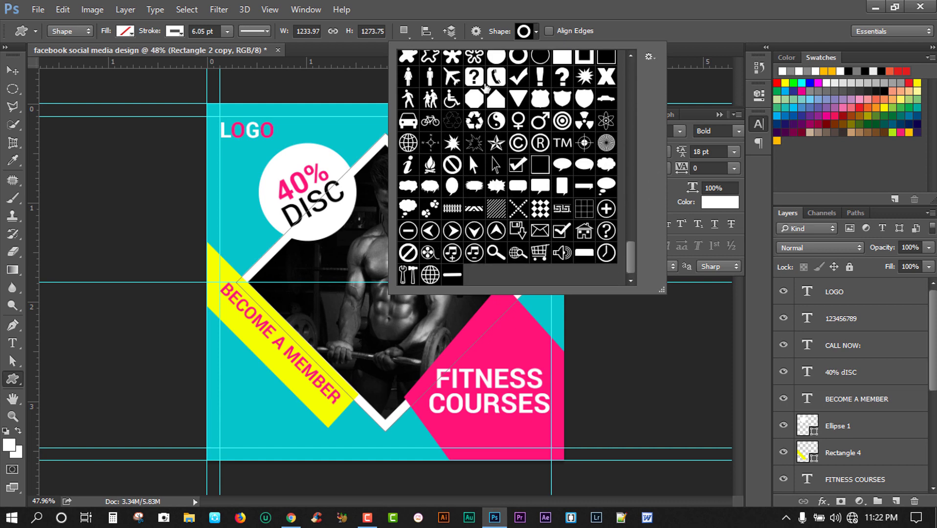
pyautogui.scroll(1, 486, 87)
pyautogui.scroll(2, 516, 110)
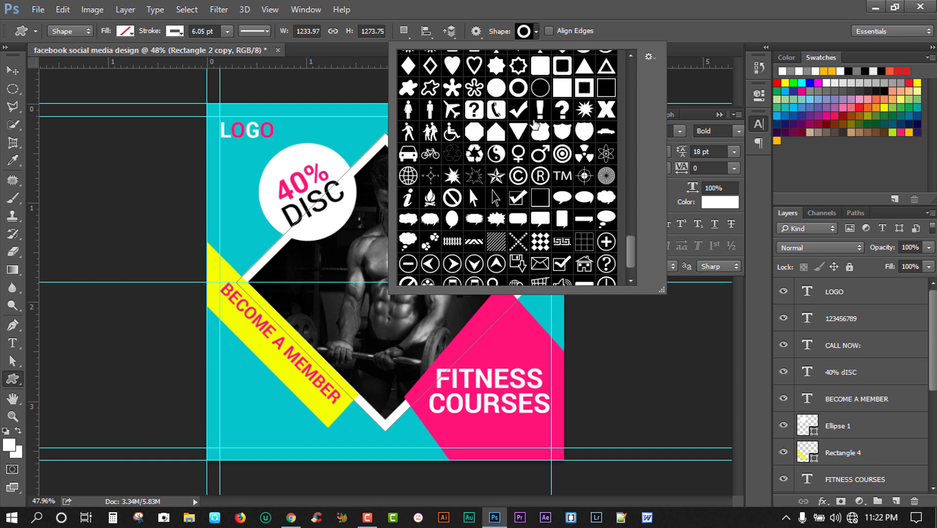
pyautogui.doubleClick(606, 68)
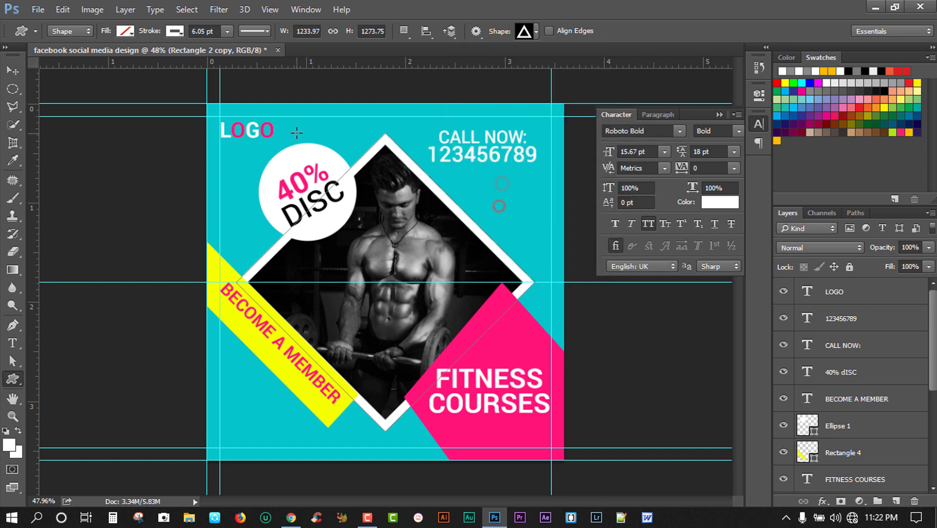
pyautogui.moveTo(237, 207); pyautogui.dragTo(245, 216)
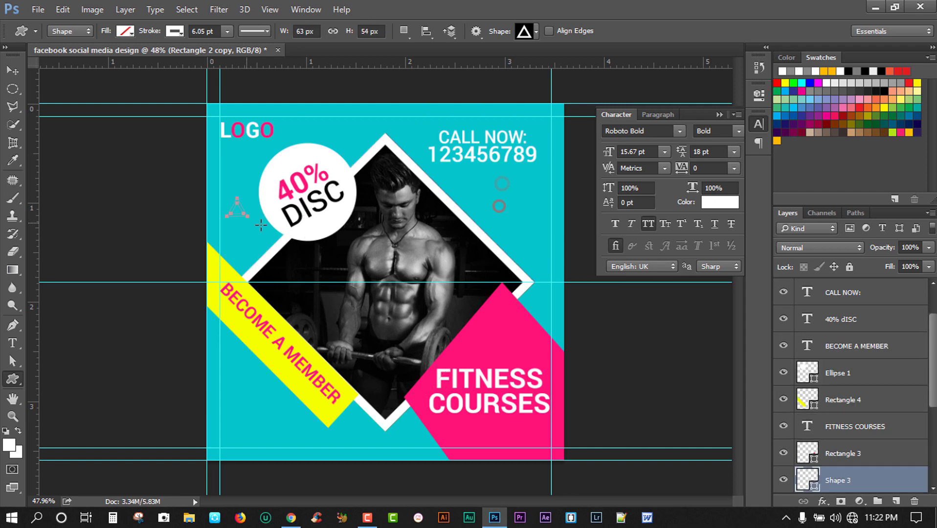
# Step: Try to recolour the triangle to pink, ff1377, sampled from the FITNESS COURSES shape
pyautogui.doubleClick(808, 485)
pyautogui.click(509, 320)
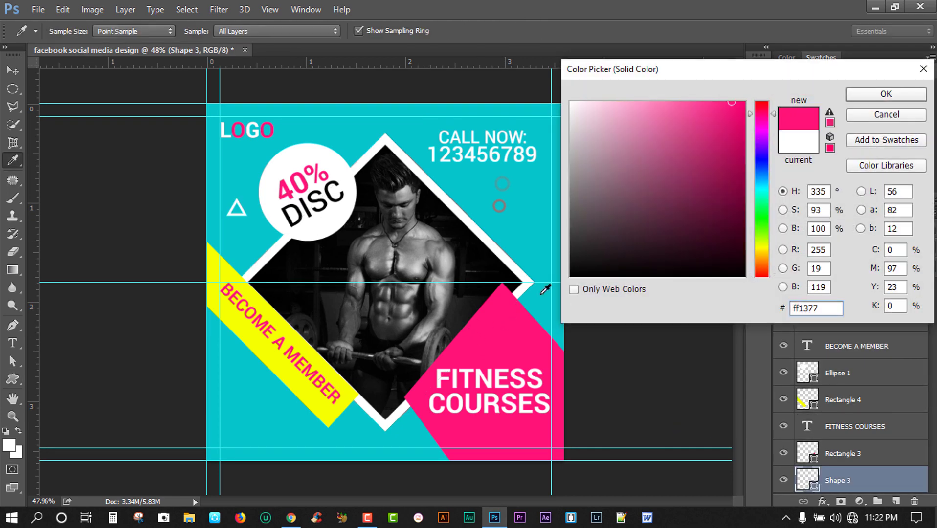
pyautogui.click(888, 96)
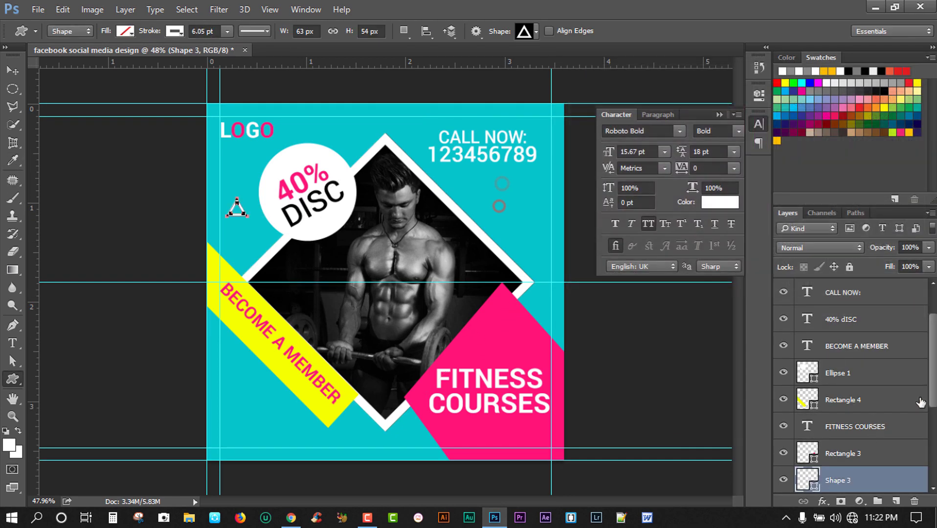
# Step: Set the stroke of the triangle outline beside the 40% DISC circle to magenta
pyautogui.click(176, 32)
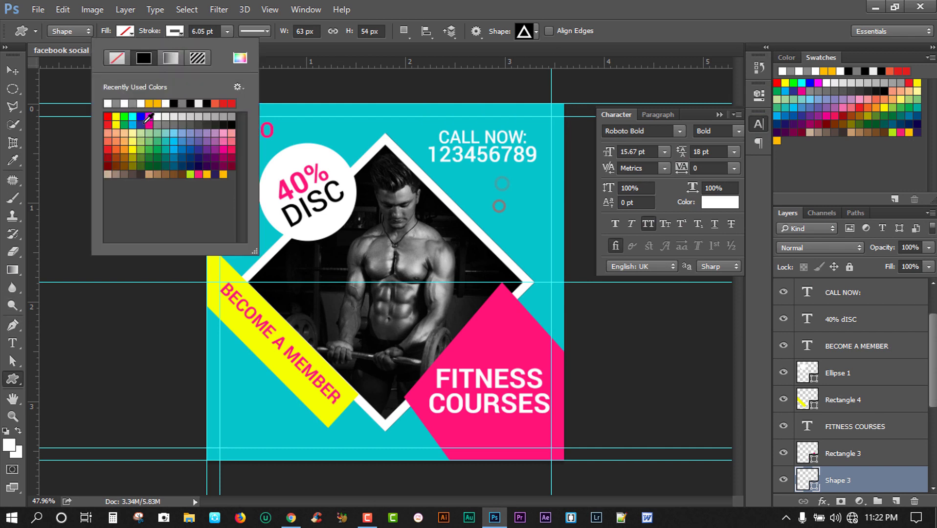
pyautogui.click(149, 125)
pyautogui.press('Return')
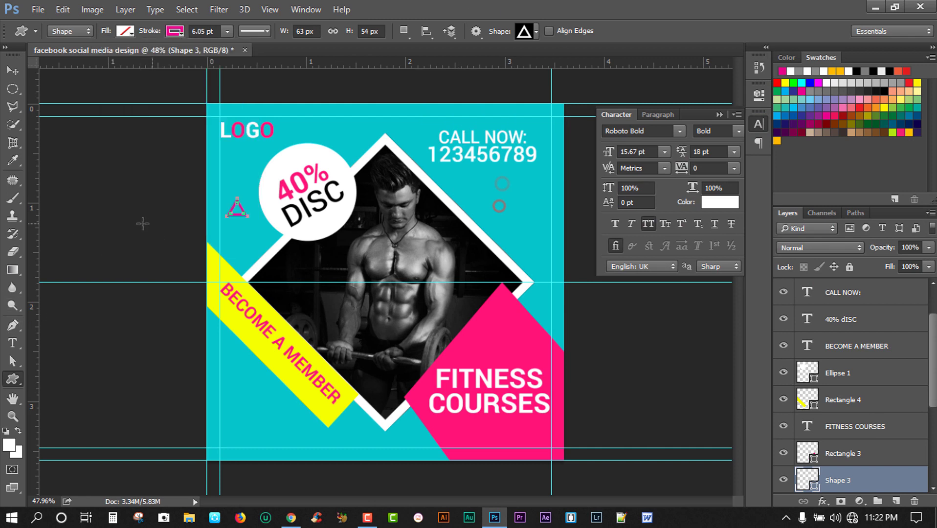
# Step: Draw a triangle outline about 53 x 46 px below the yellow band and give it an orange-yellow stroke
pyautogui.moveTo(228, 390); pyautogui.dragTo(245, 412)
pyautogui.click(174, 31)
pyautogui.click(161, 103)
pyautogui.press('Return')
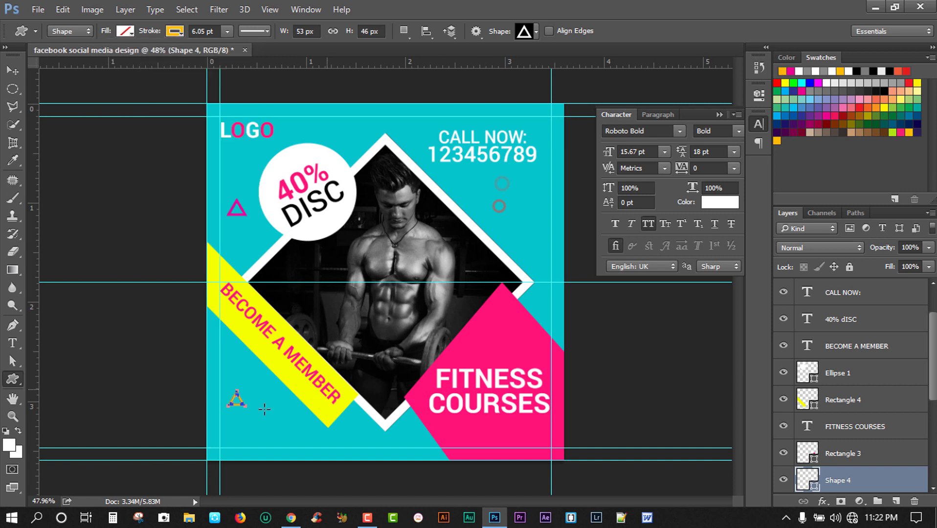
# Step: Add another small triangle outline beside the orange-yellow one, rotated about 70 degrees and with a white stroke
pyautogui.moveTo(261, 415); pyautogui.dragTo(296, 428)
pyautogui.hotkey('ctrl', 't')
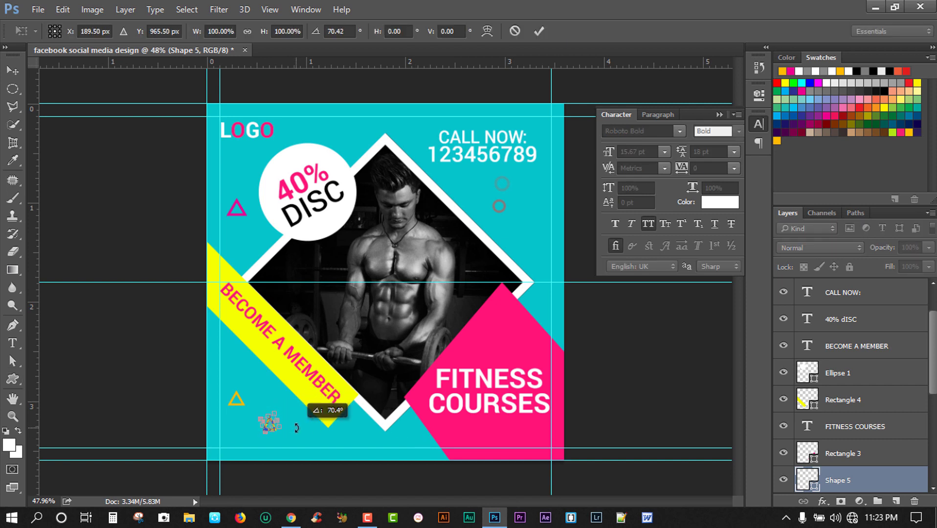
pyautogui.press('Return')
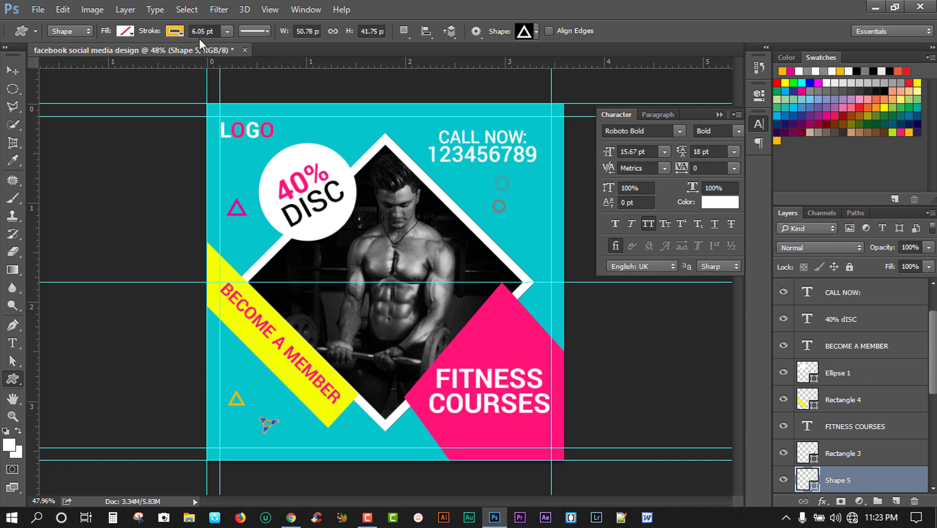
pyautogui.click(182, 31)
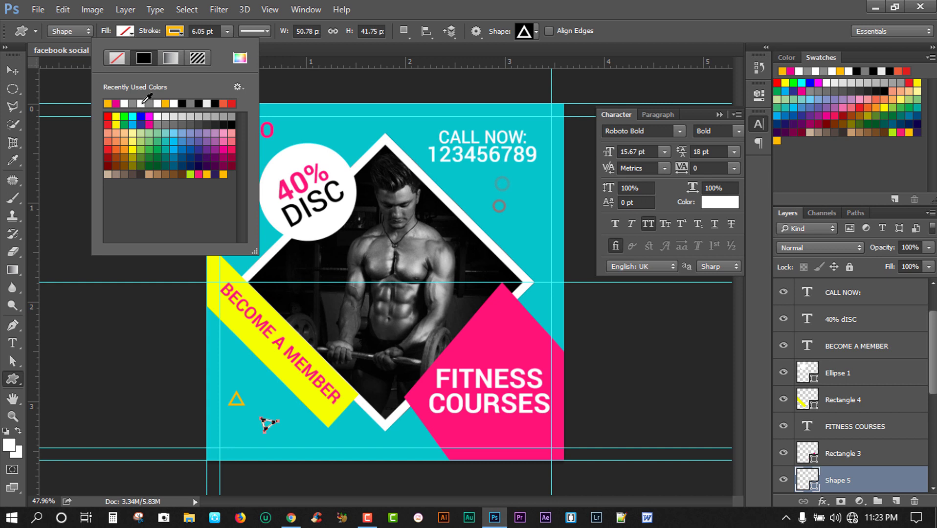
pyautogui.click(142, 103)
pyautogui.press('v')
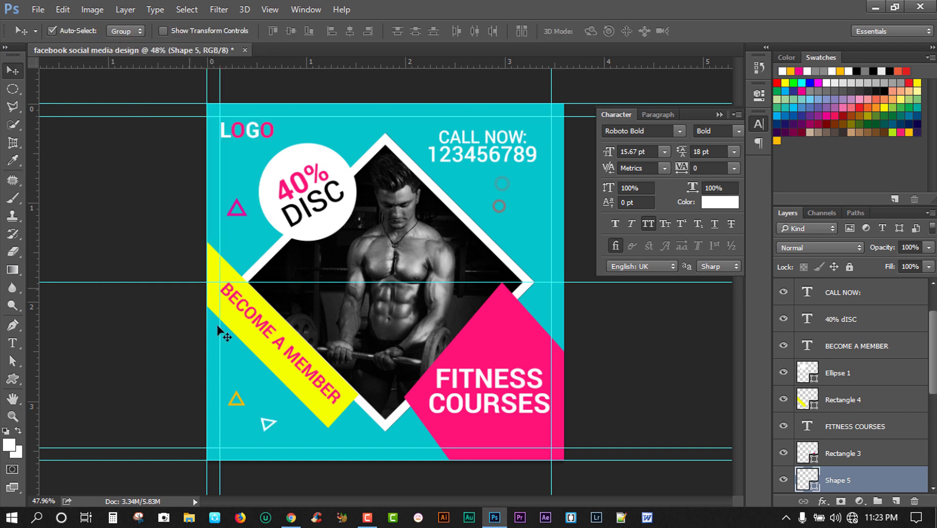
# Step: Draw a smaller white triangle outline, about 32 x 28 px, just below the orange-yellow triangle
pyautogui.click(13, 380)
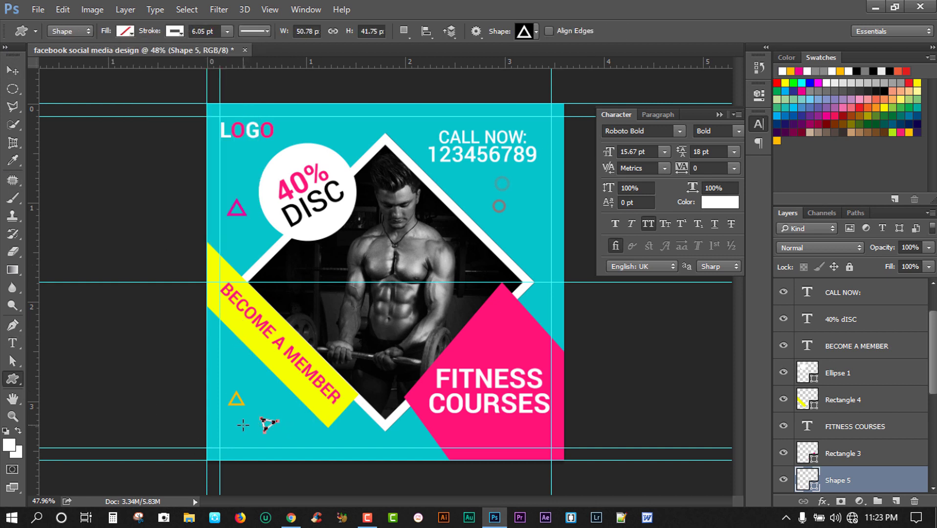
pyautogui.moveTo(234, 421); pyautogui.dragTo(243, 437)
pyautogui.click(124, 29)
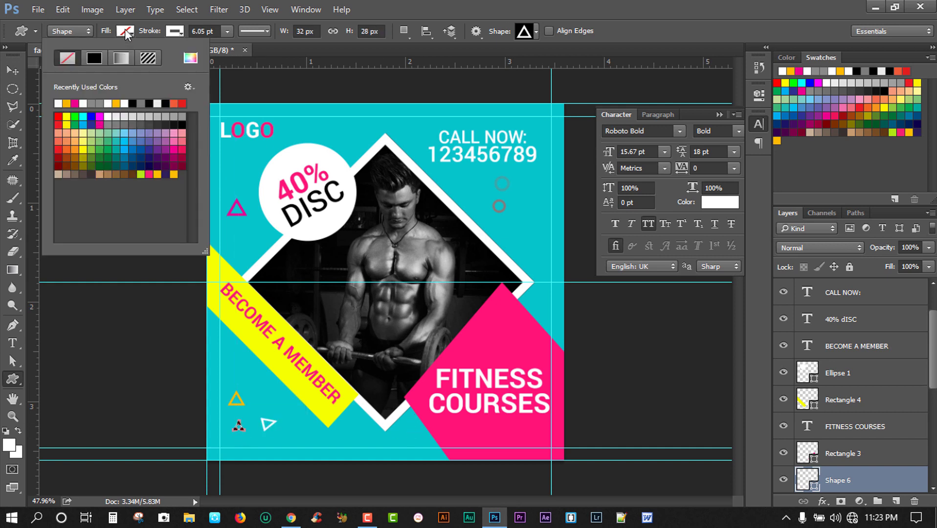
pyautogui.click(124, 30)
pyautogui.click(175, 32)
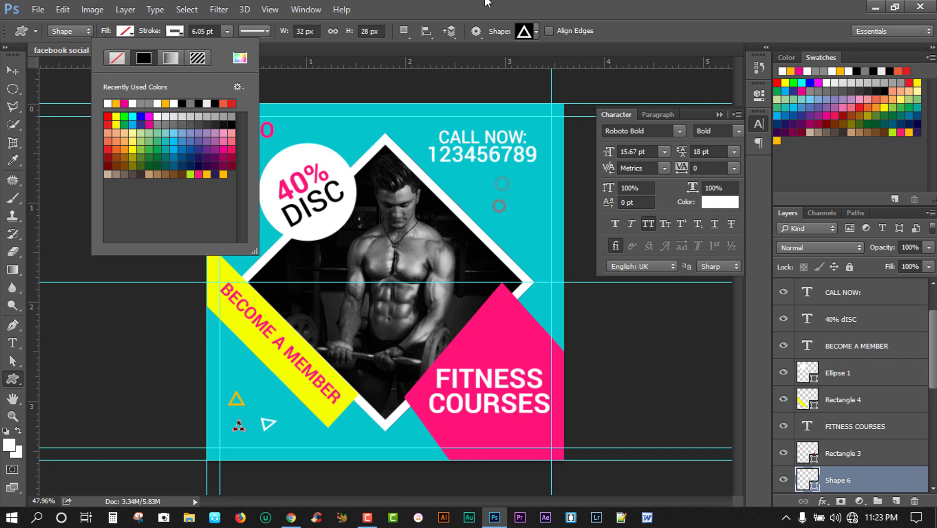
pyautogui.click(655, 2)
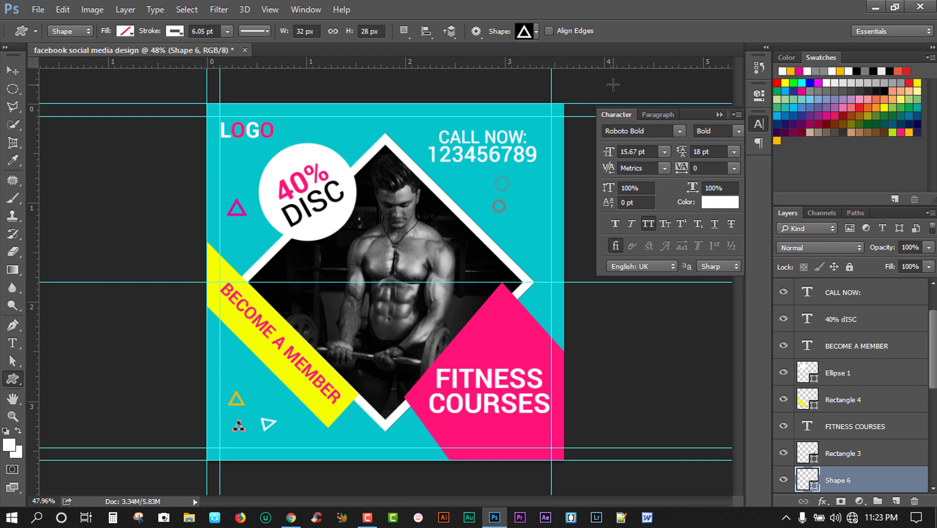
pyautogui.press('v')
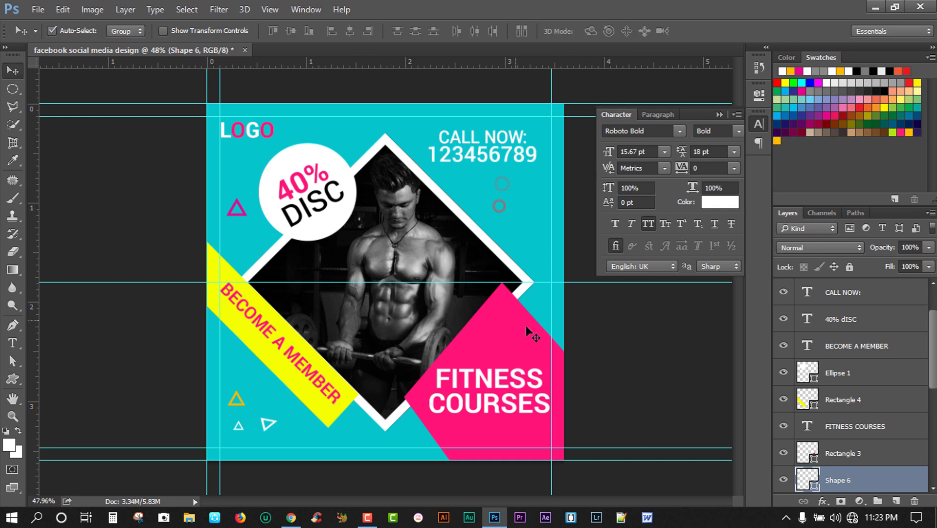
# Step: Draw a white triangle outline about 41 x 35 px above the FITNESS COURSES text and move its layer above Ellipse 1
pyautogui.click(12, 379)
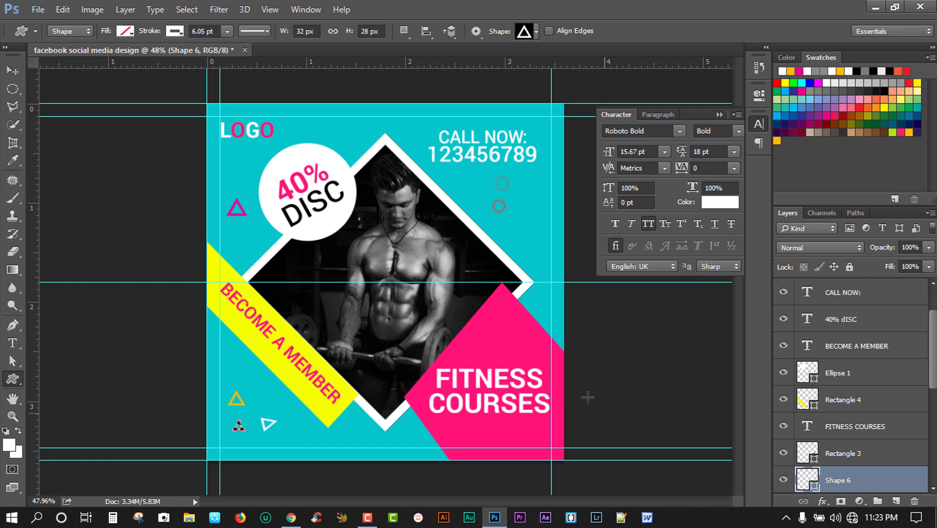
pyautogui.moveTo(493, 334); pyautogui.dragTo(507, 354)
pyautogui.click(174, 32)
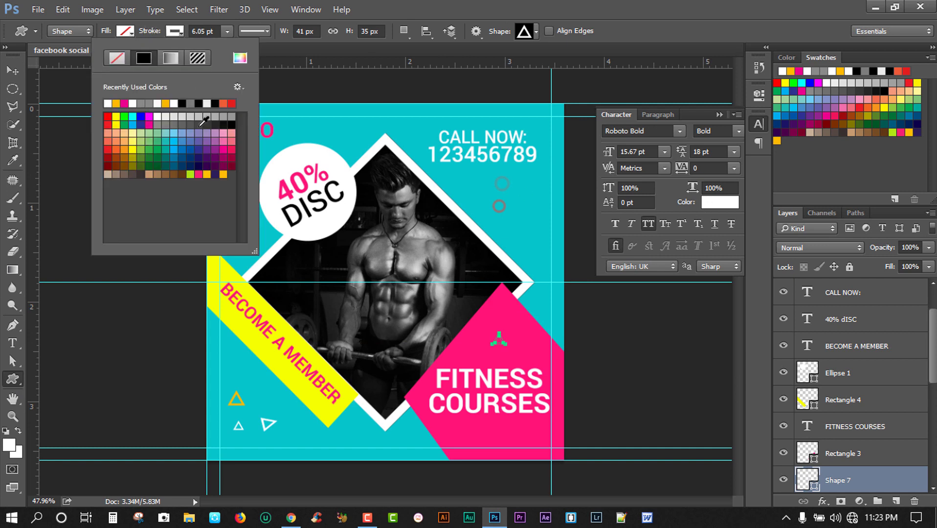
pyautogui.click(581, 2)
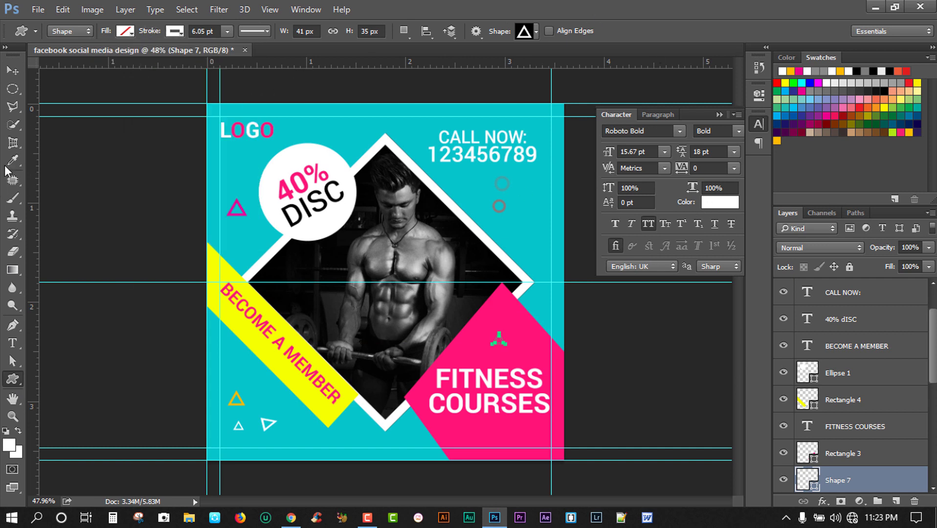
pyautogui.click(13, 71)
pyautogui.moveTo(839, 482); pyautogui.dragTo(783, 424)
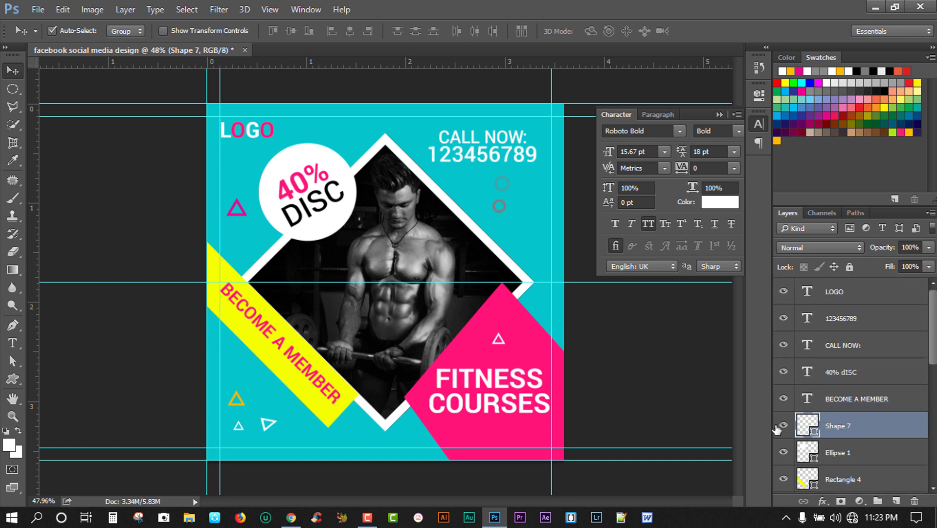
# Step: Draw a second small white triangle outline on the pink shape, rotate it about 46 degrees, and deselect its layer
pyautogui.press('u')
pyautogui.moveTo(460, 346); pyautogui.dragTo(516, 401)
pyautogui.hotkey('ctrl', 't')
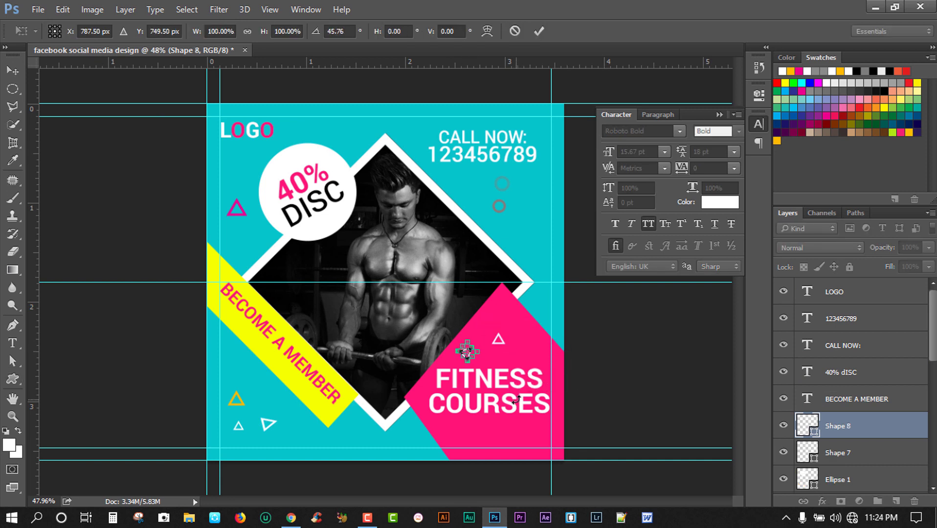
pyautogui.press('Return')
pyautogui.click(11, 72)
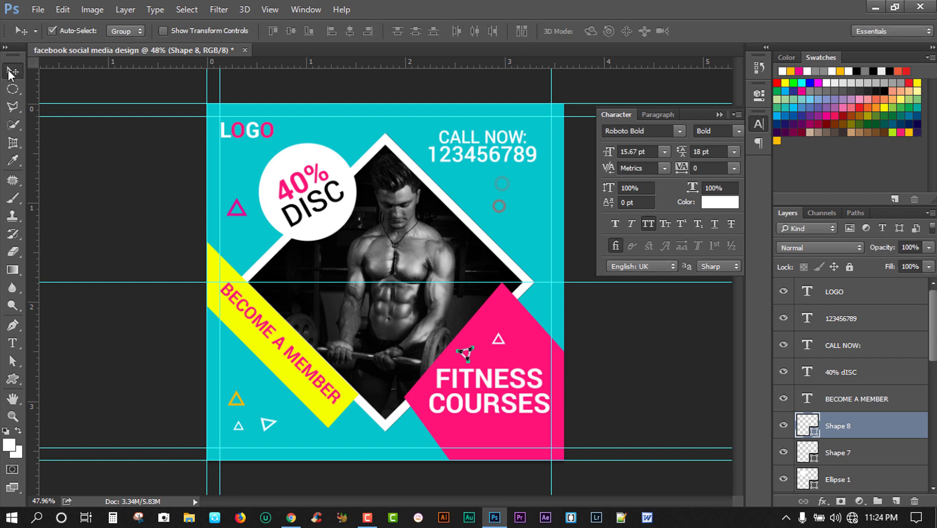
pyautogui.click(91, 206)
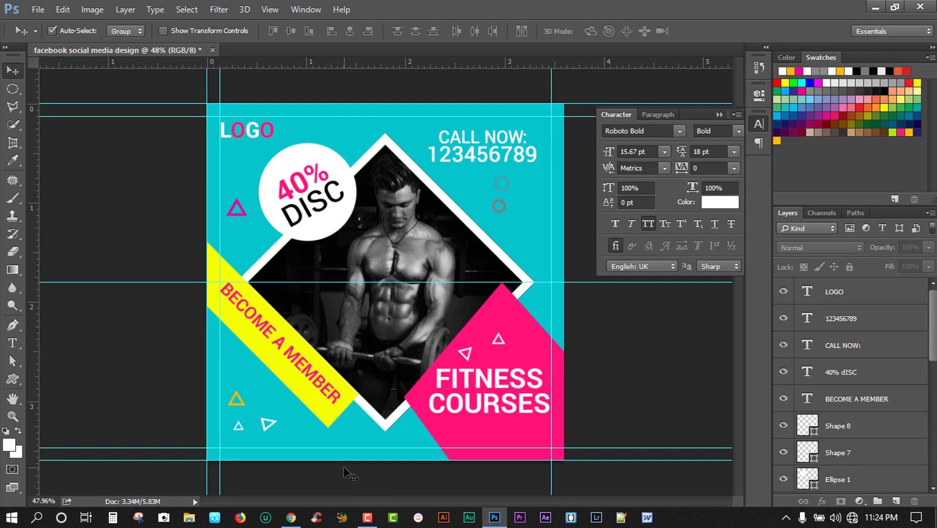
# Step: Look through the custom shape library and choose the solid X shape
pyautogui.click(11, 379)
pyautogui.click(537, 31)
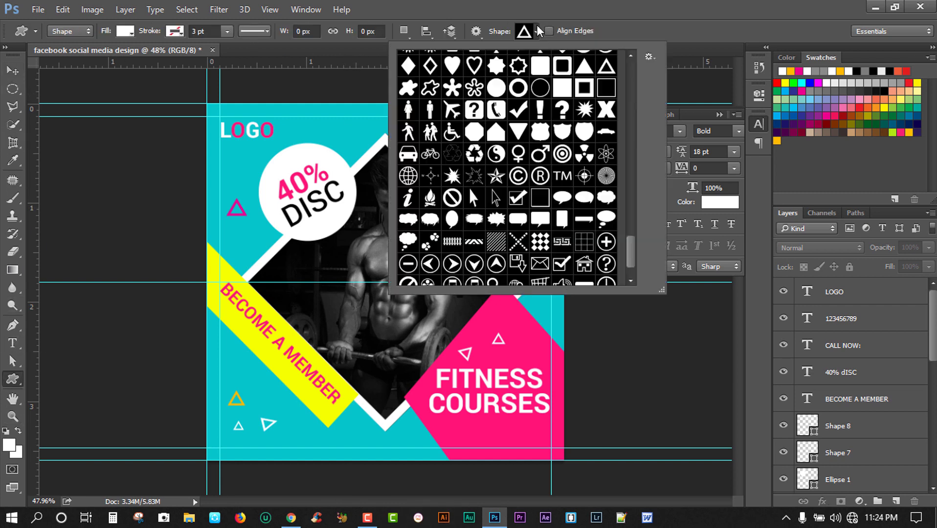
pyautogui.scroll(-2, 483, 249)
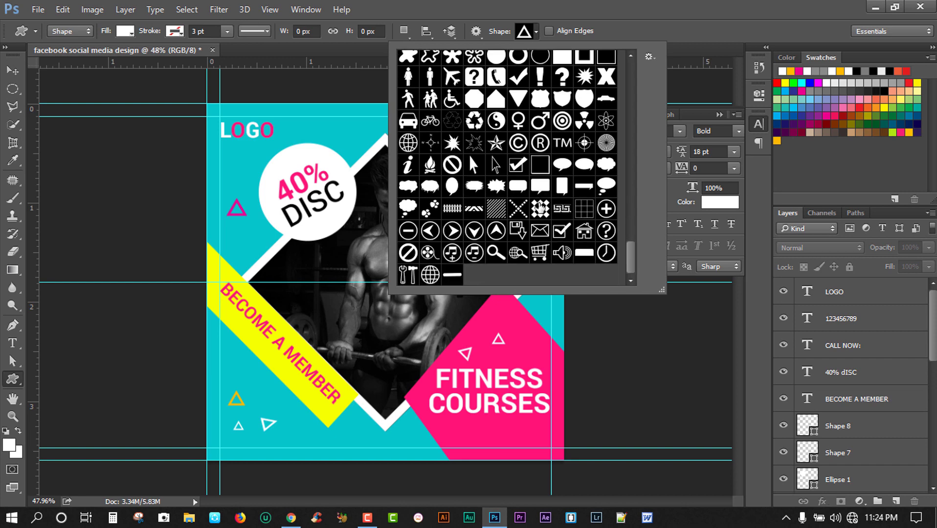
pyautogui.scroll(5, 542, 210)
pyautogui.scroll(10, 542, 209)
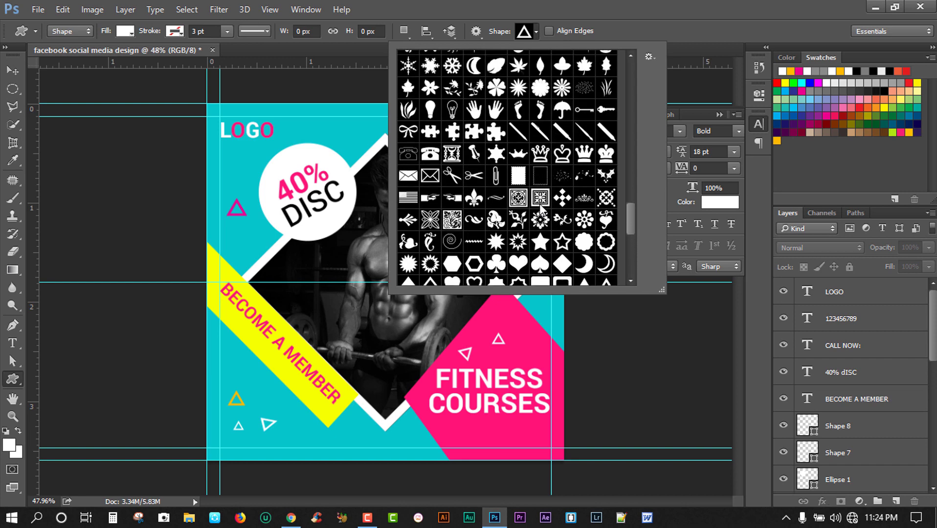
pyautogui.scroll(5, 541, 205)
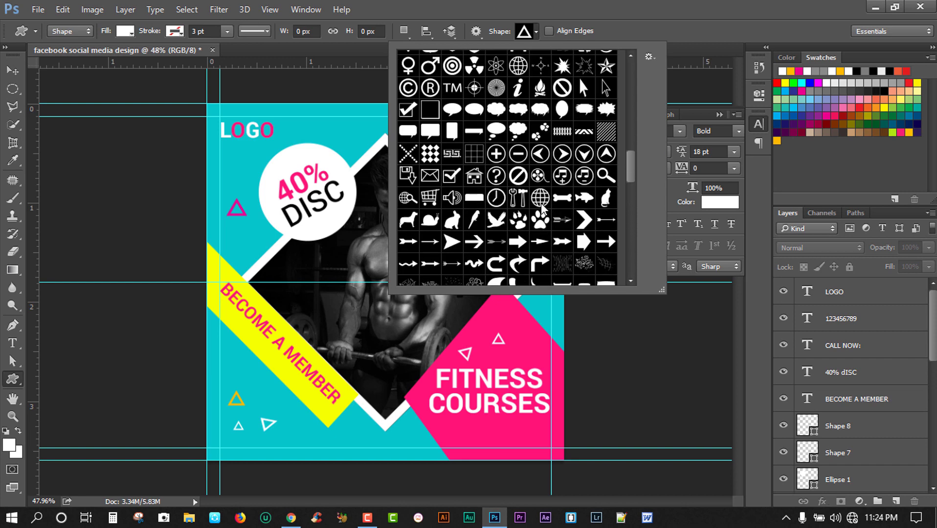
pyautogui.scroll(8, 542, 209)
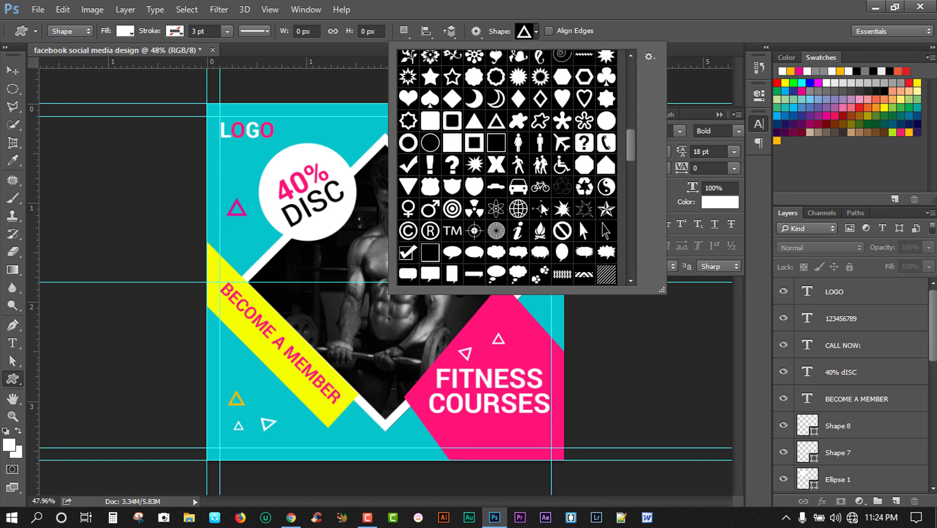
pyautogui.scroll(6, 543, 209)
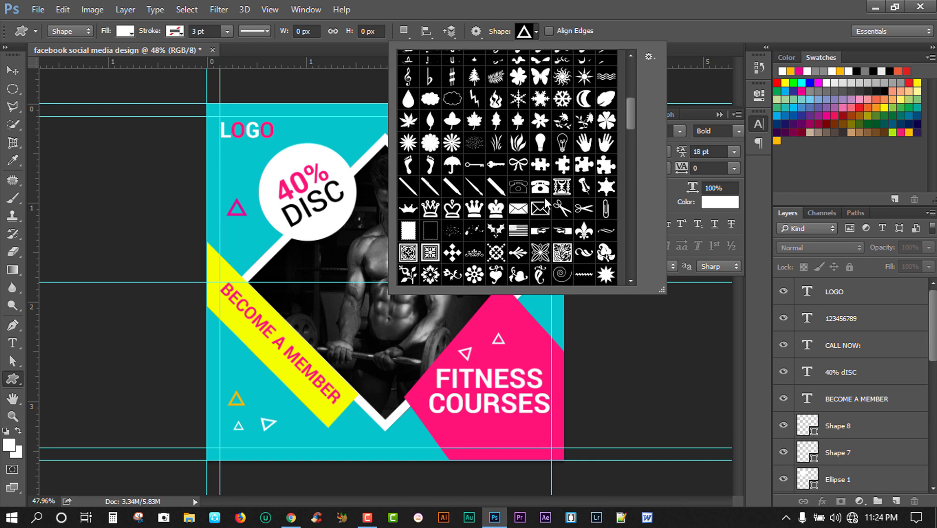
pyautogui.scroll(2, 547, 204)
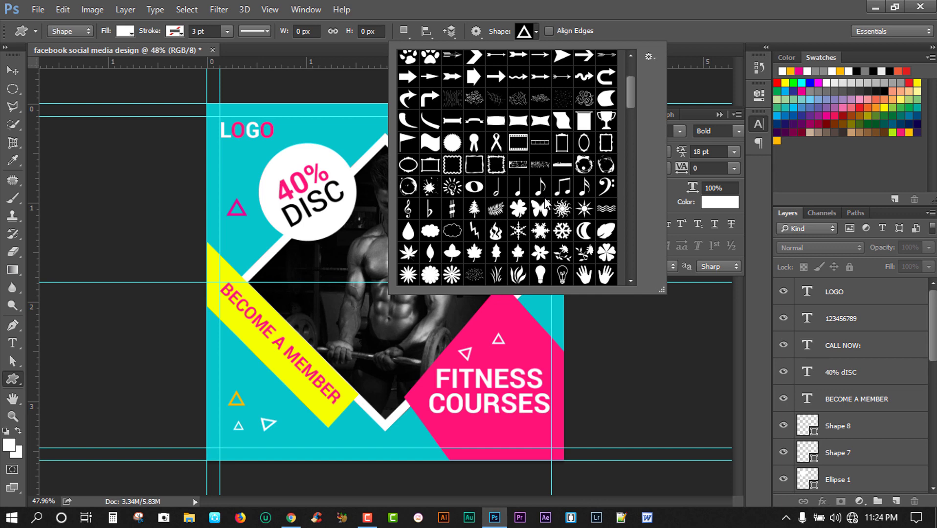
pyautogui.scroll(3, 545, 201)
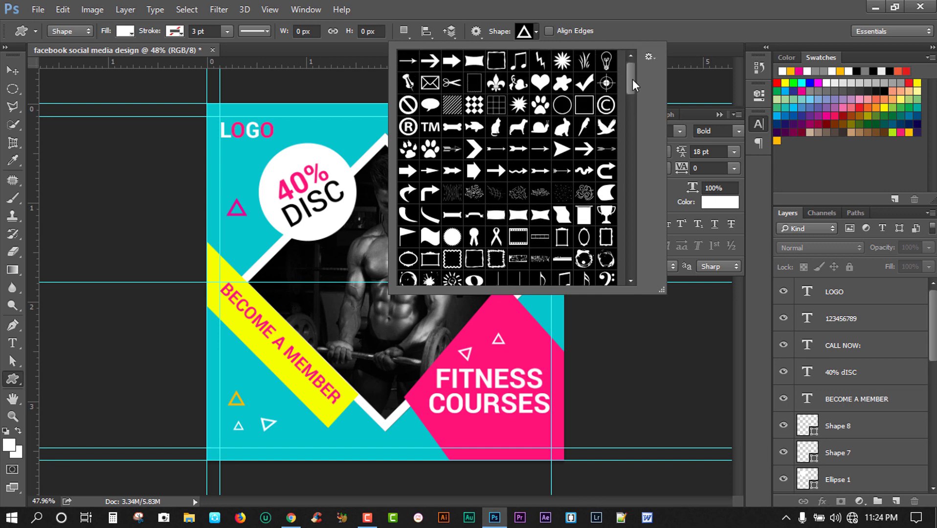
pyautogui.moveTo(633, 79); pyautogui.dragTo(633, 150)
pyautogui.click(497, 144)
pyautogui.click(726, 6)
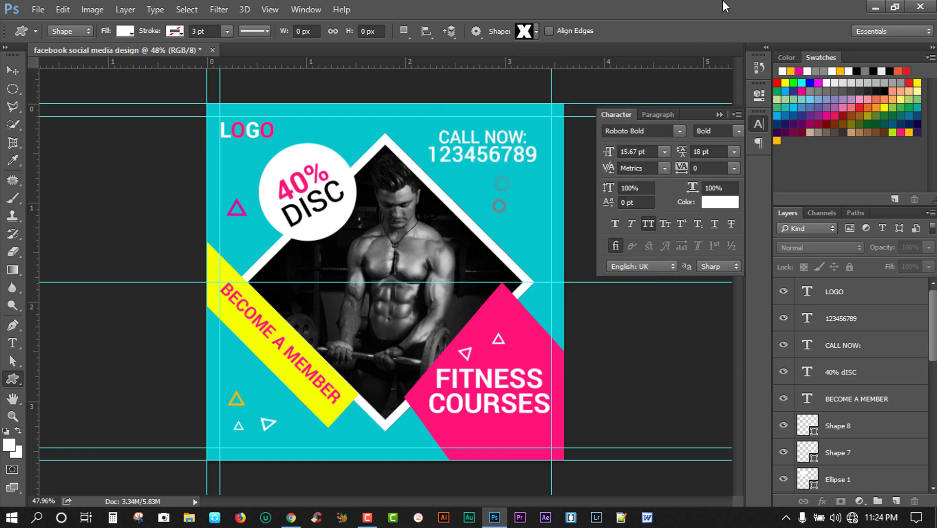
# Step: Draw a white X about 44 x 38 px below the diamond's lower corner and rotate it about 51 degrees
pyautogui.moveTo(354, 432); pyautogui.dragTo(367, 451)
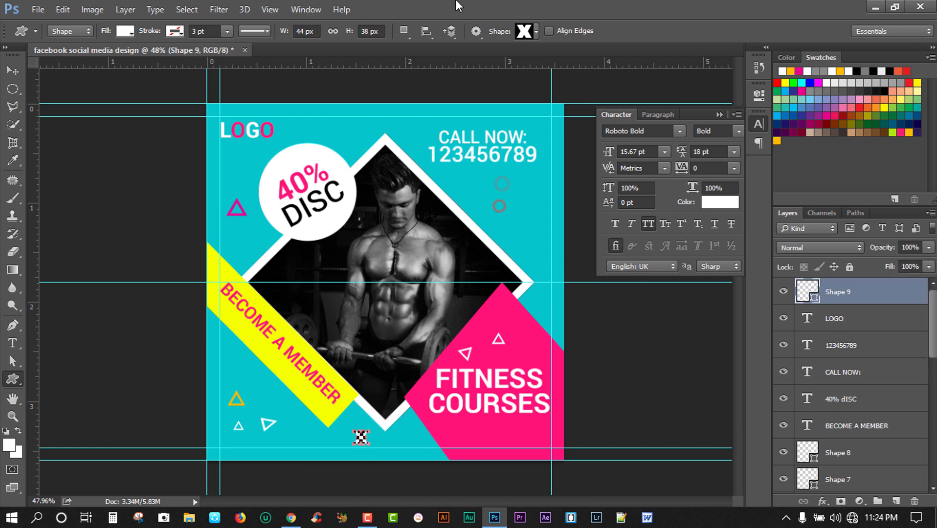
pyautogui.click(13, 70)
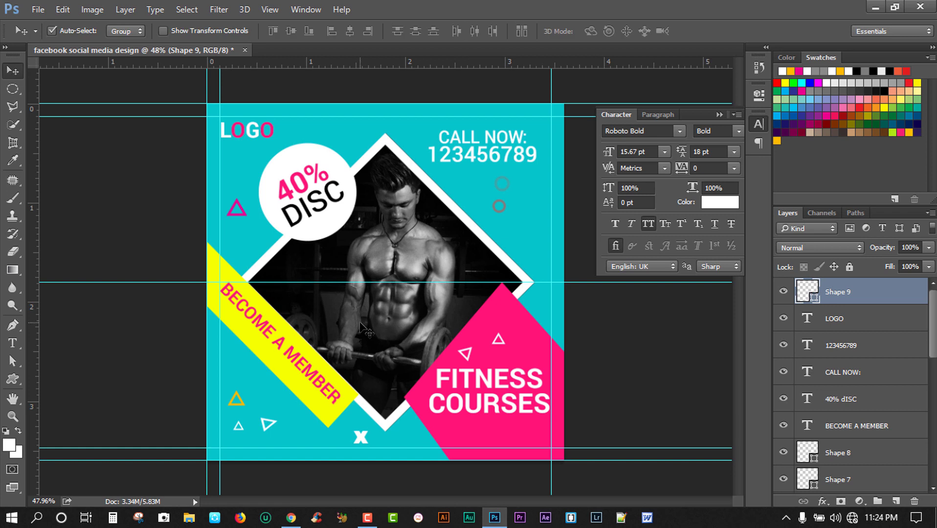
pyautogui.hotkey('ctrl', 't')
pyautogui.moveTo(401, 425); pyautogui.dragTo(392, 462)
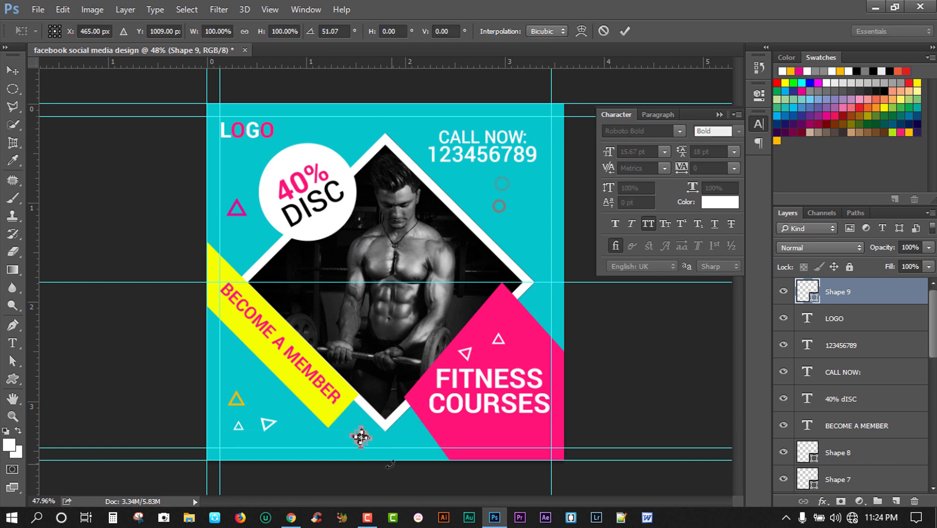
pyautogui.press('Return')
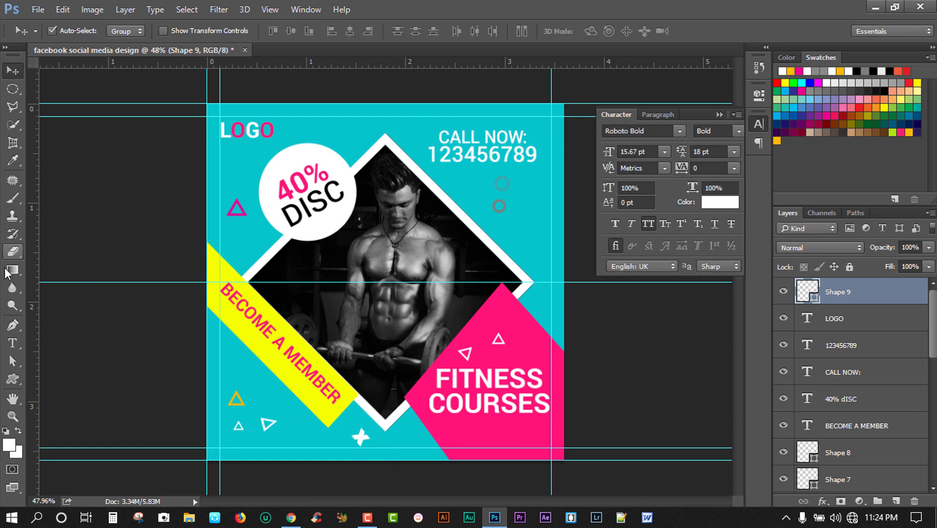
# Step: Draw a second white X between the logo and the diamond's upper corner, rotated about 51 degrees
pyautogui.click(13, 378)
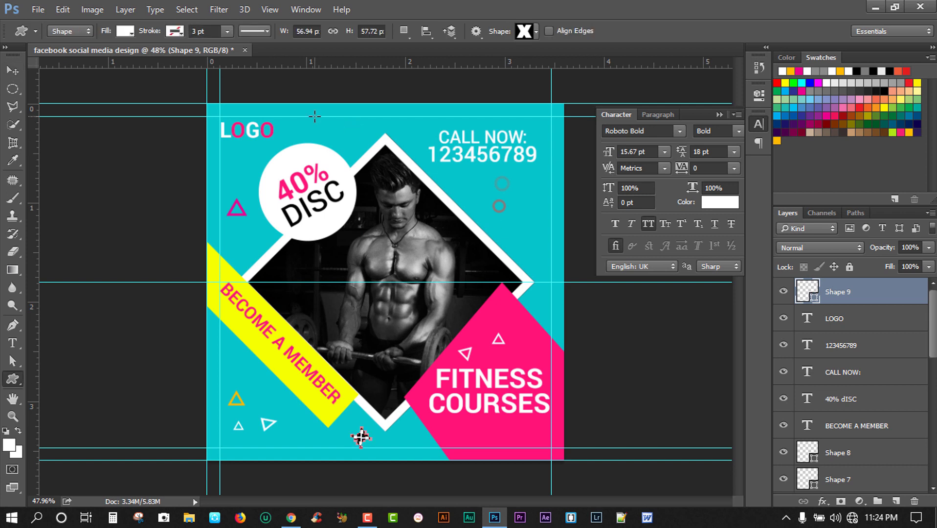
pyautogui.moveTo(317, 119); pyautogui.dragTo(356, 149)
pyautogui.hotkey('ctrl', 't')
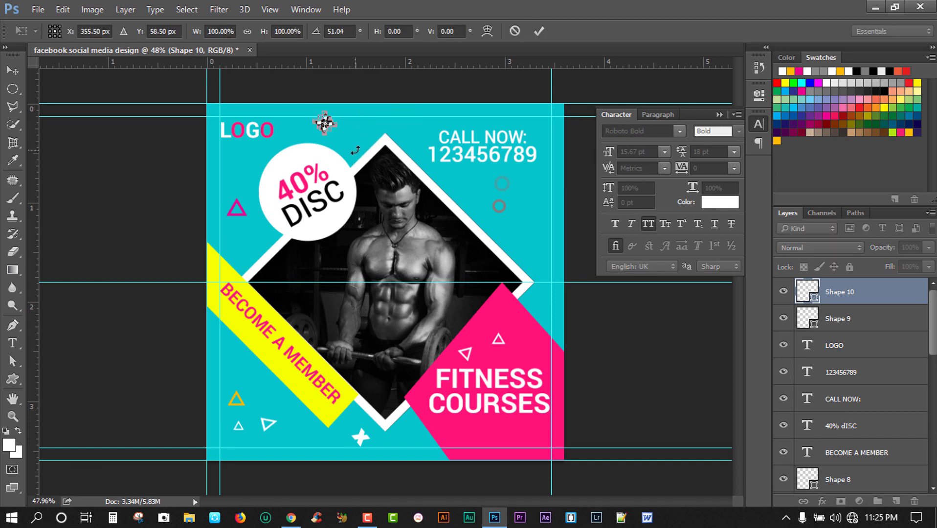
pyautogui.press('Return')
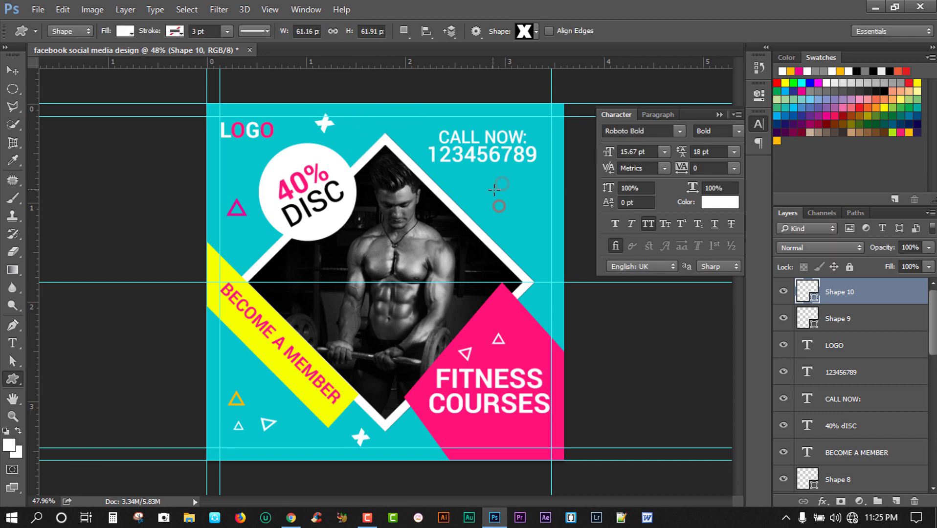
# Step: Hide the guides and collapse the Character panel so the whole design can be seen clearly
pyautogui.hotkey('ctrl', ';')
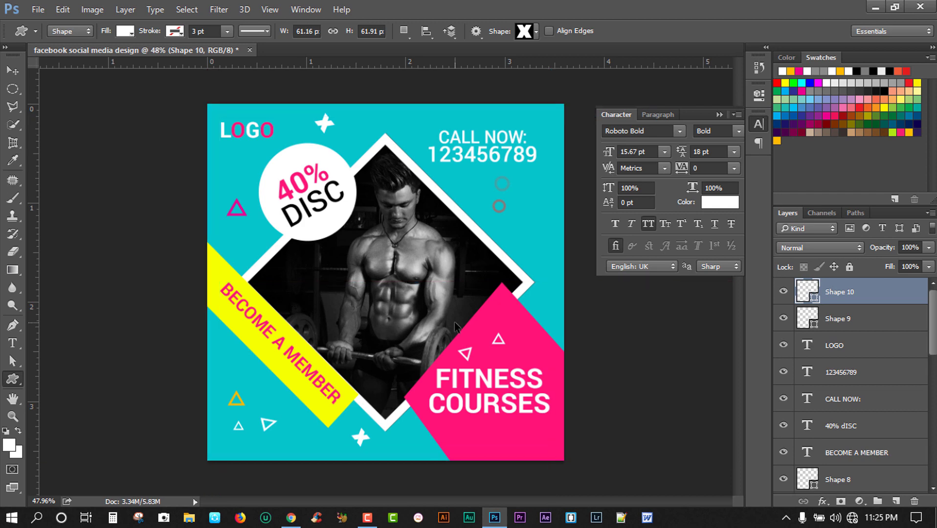
pyautogui.click(656, 174)
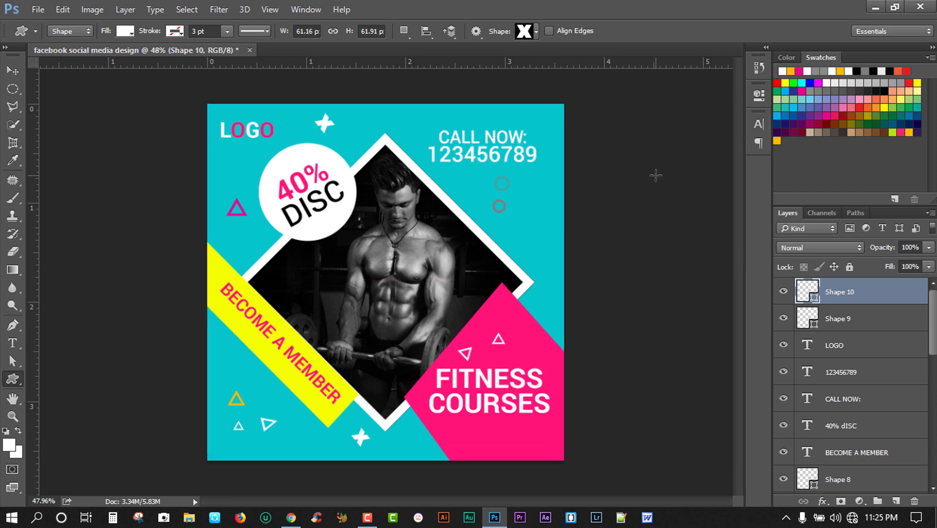
# Step: Draw a small X about 24 px across on the pink shape below COURSES and rotate it about 50 degrees
pyautogui.click(13, 417)
pyautogui.moveTo(465, 413); pyautogui.dragTo(517, 410)
pyautogui.scroll(-3, 296, 385)
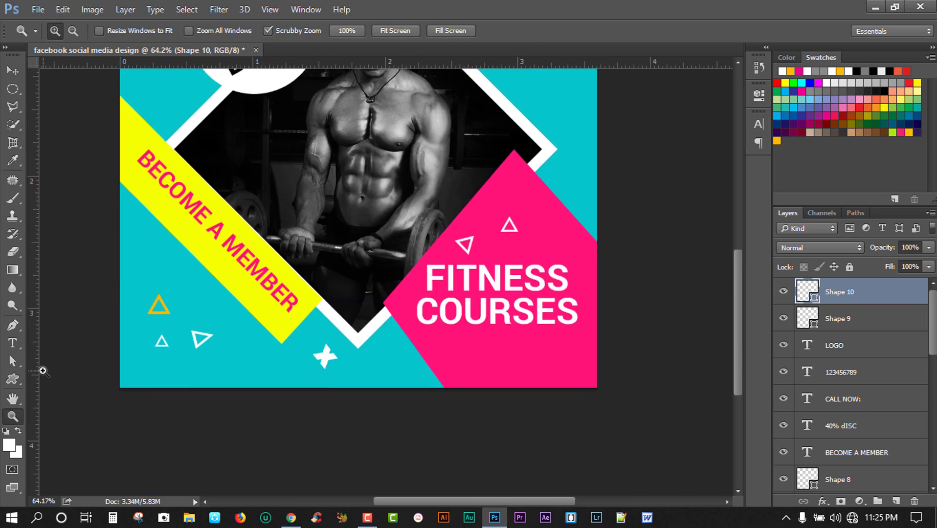
pyautogui.click(13, 379)
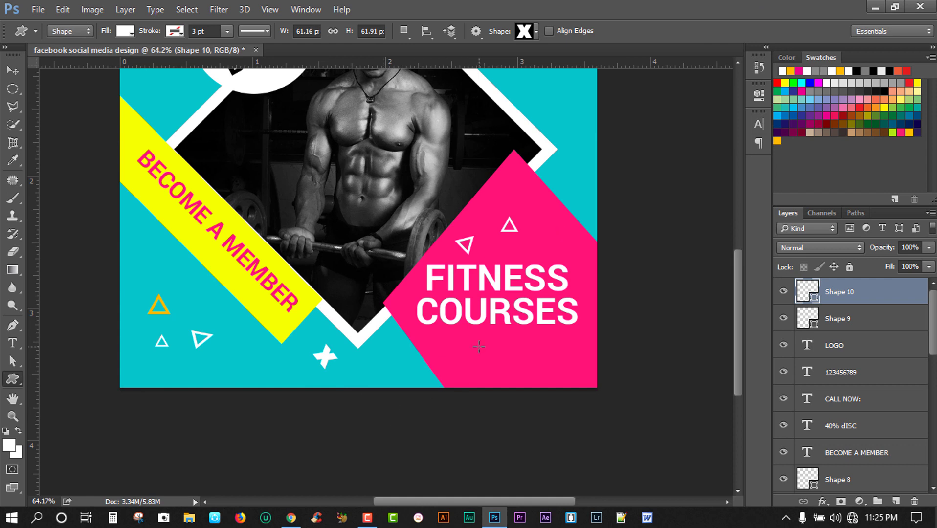
pyautogui.moveTo(472, 348); pyautogui.dragTo(519, 402)
pyautogui.hotkey('ctrl', 't')
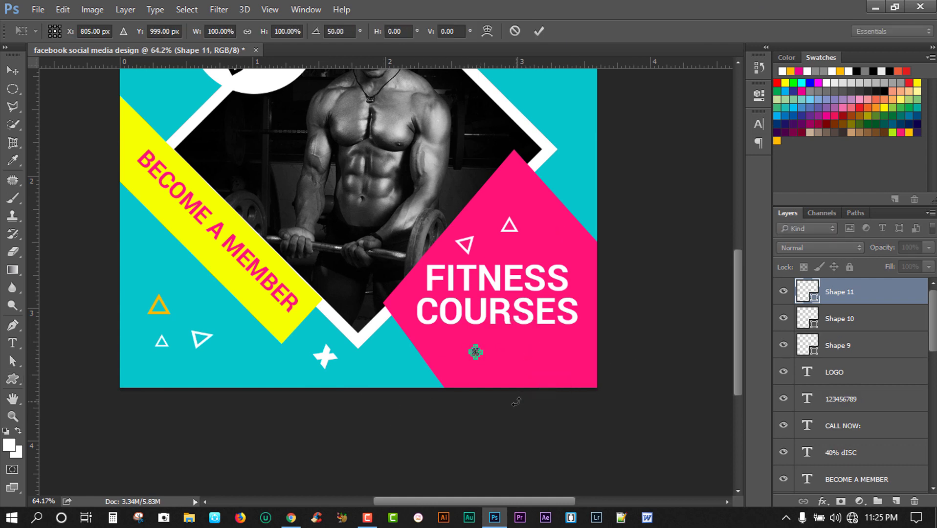
pyautogui.press('Return')
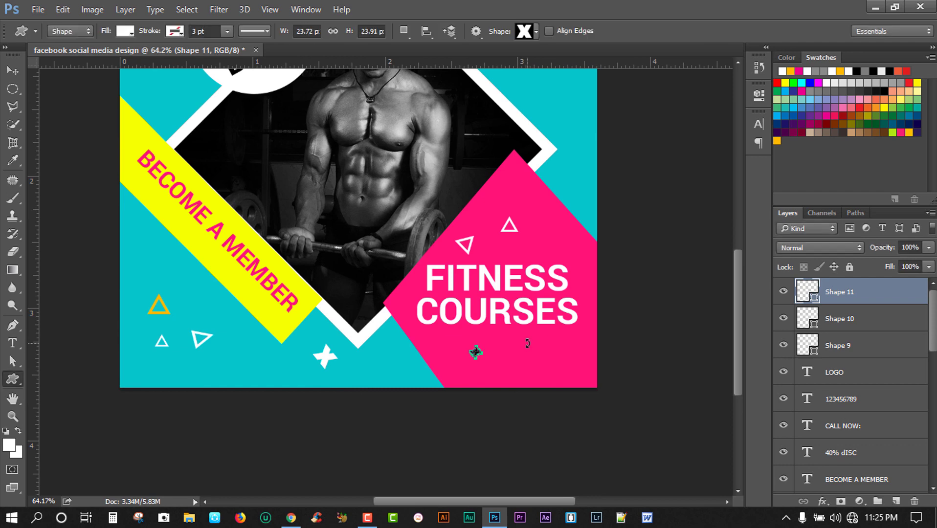
# Step: Recolour the small X on the pink shape with yellow f6ff00 sampled from the BECOME A MEMBER band
pyautogui.doubleClick(807, 293)
pyautogui.click(265, 242)
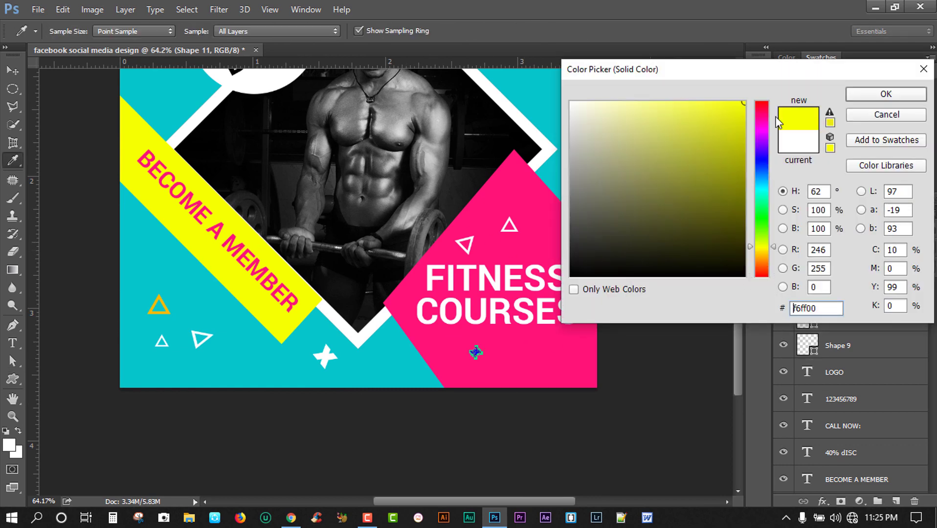
pyautogui.click(869, 98)
# Step: Add a small solid white triangle beside the yellow X within the tilted outline triangle's layer, and move that layer directly below the BECOME A MEMBER layer
pyautogui.click(13, 71)
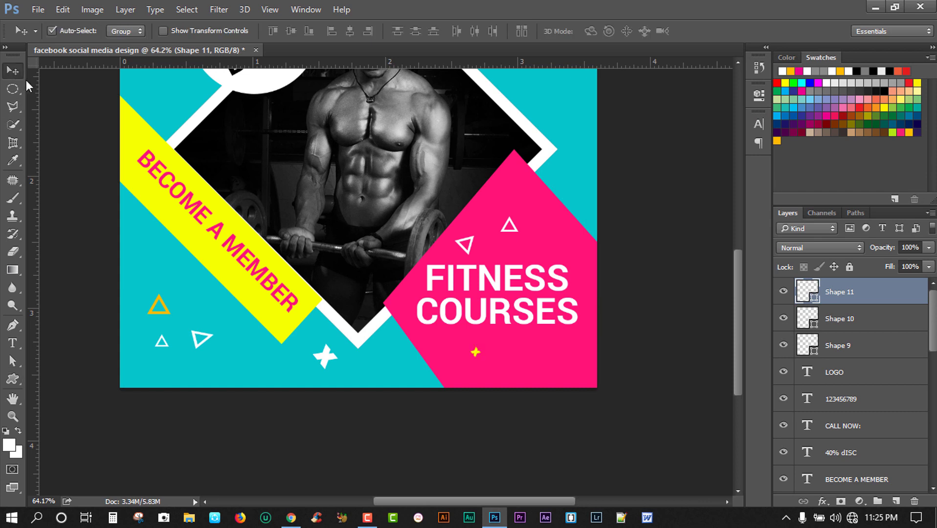
pyautogui.click(195, 346)
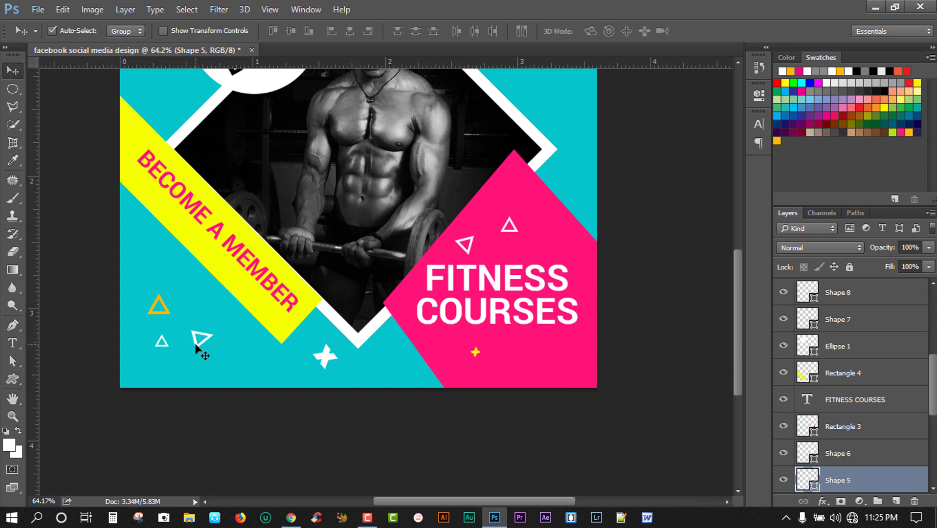
pyautogui.click(13, 379)
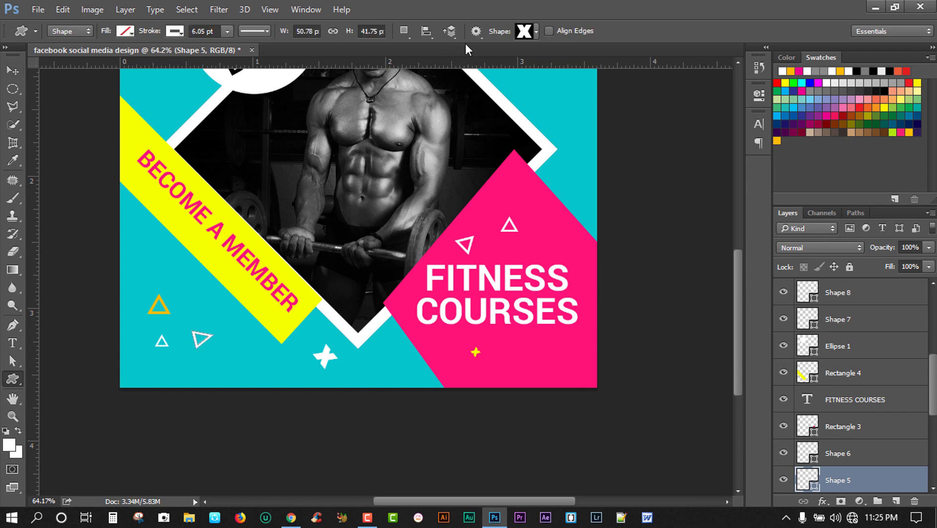
pyautogui.click(528, 32)
pyautogui.click(474, 101)
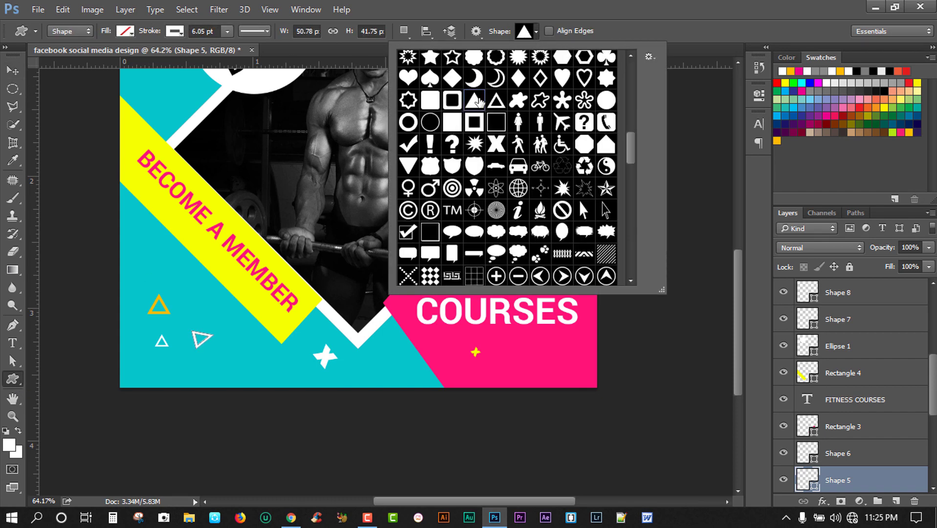
pyautogui.click(569, 345)
pyautogui.moveTo(537, 352); pyautogui.dragTo(553, 364)
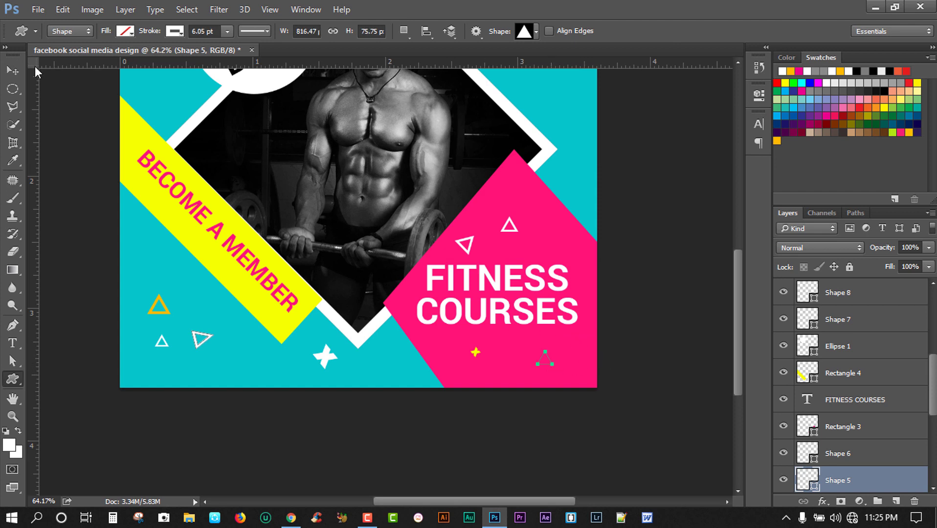
pyautogui.click(13, 71)
pyautogui.moveTo(844, 482); pyautogui.dragTo(848, 312)
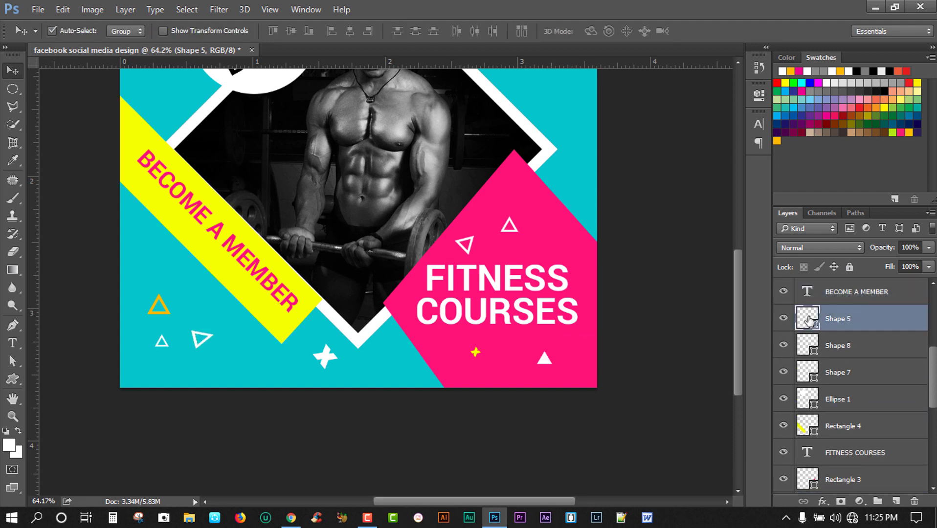
# Step: Save the design to the Desktop as a JPEG named facebook social media design, with quality 12 (Maximum) and Baseline ("Standard") format
pyautogui.click(13, 379)
pyautogui.press('z')
pyautogui.moveTo(283, 335); pyautogui.dragTo(201, 298)
pyautogui.moveTo(423, 264); pyautogui.dragTo(458, 272)
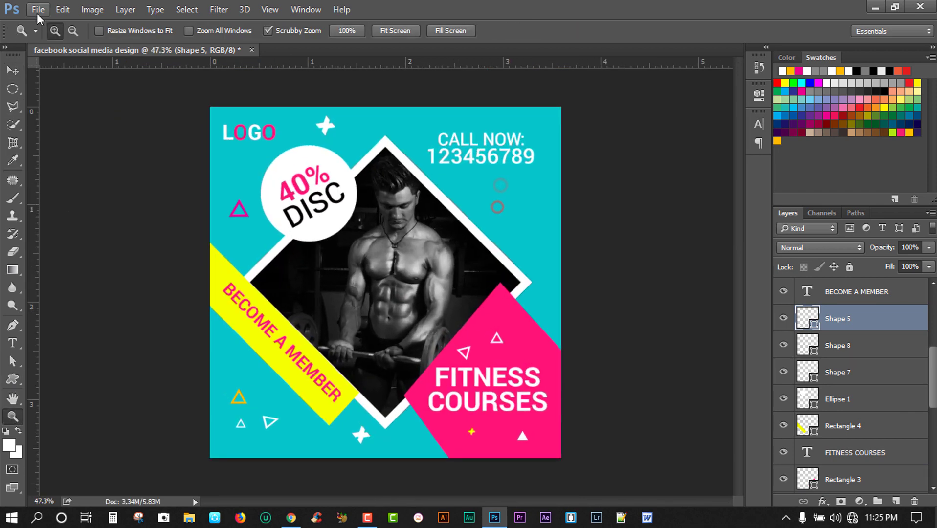
pyautogui.click(39, 13)
pyautogui.click(57, 165)
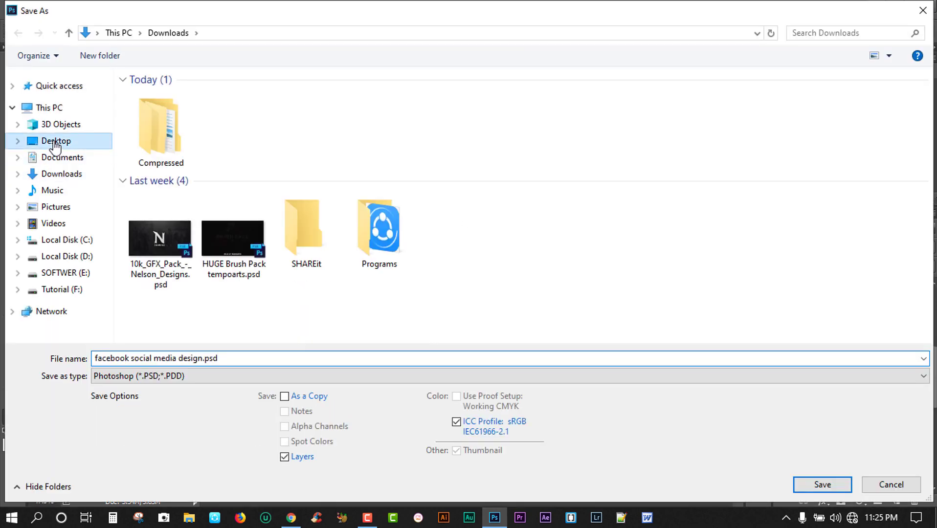
pyautogui.click(56, 142)
pyautogui.click(218, 378)
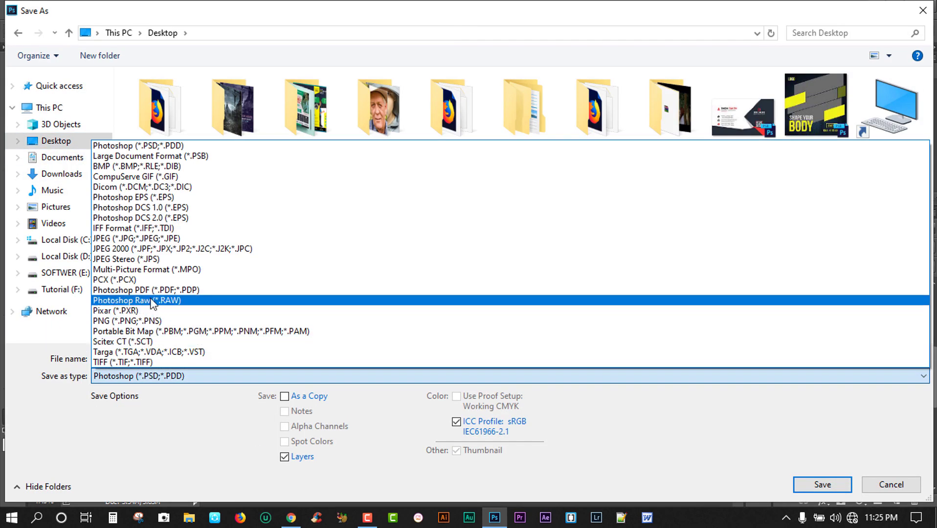
pyautogui.click(152, 240)
pyautogui.click(807, 487)
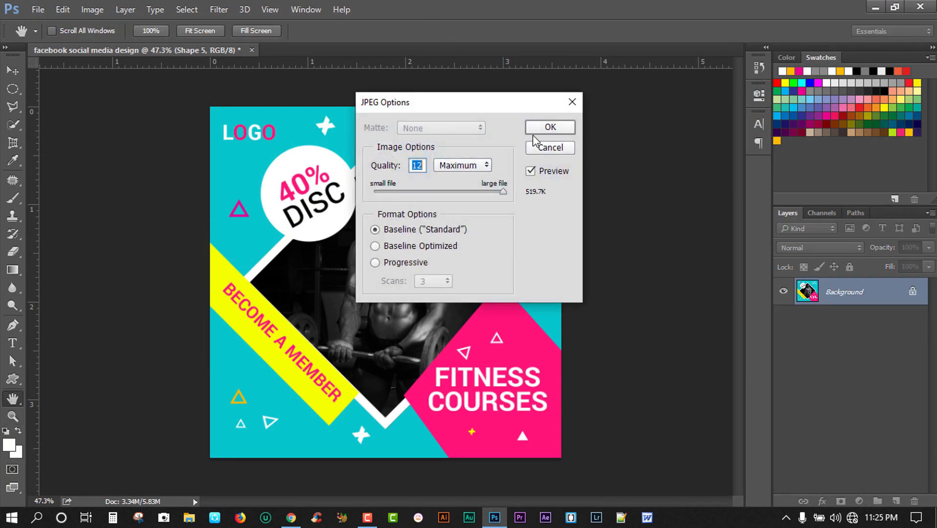
pyautogui.click(547, 132)
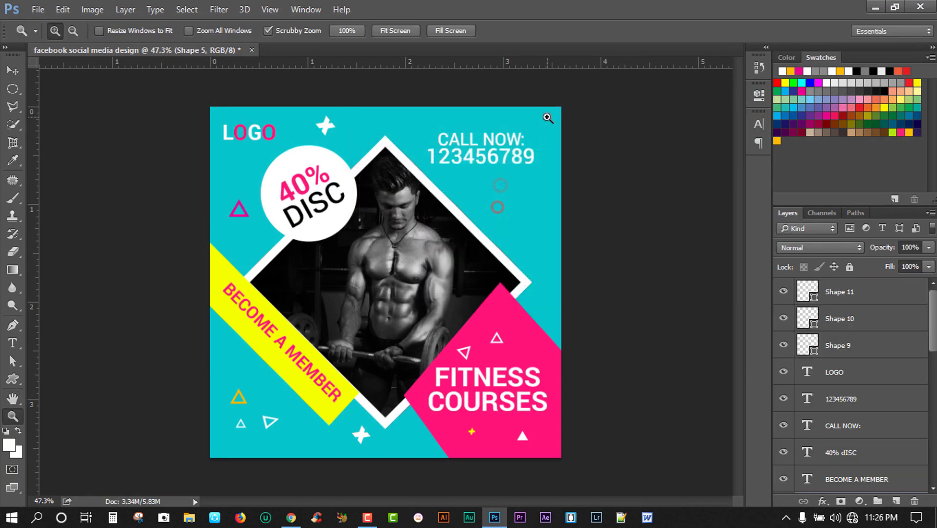